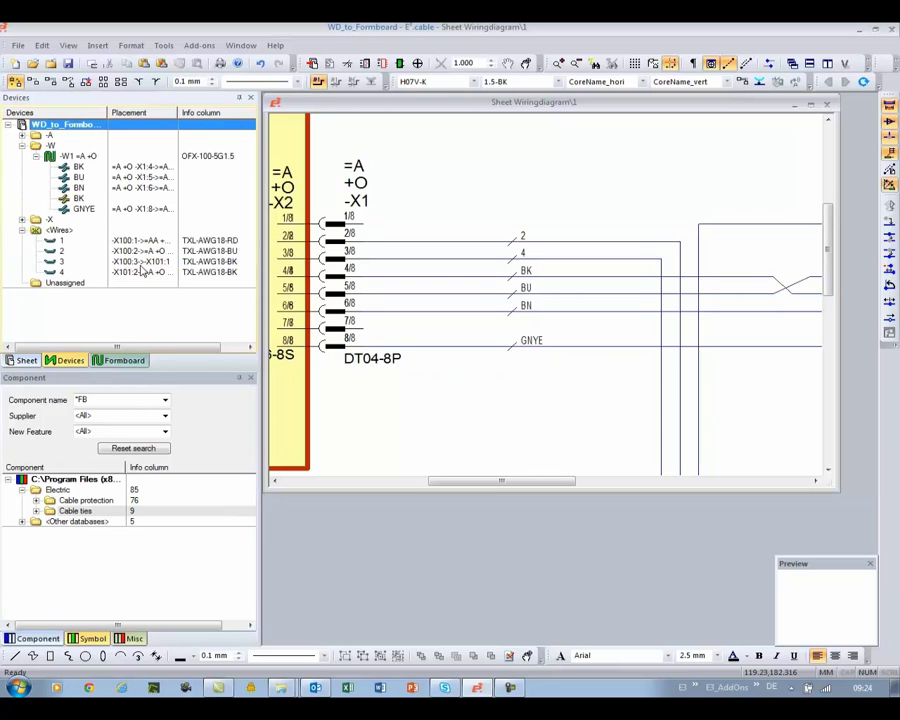
# Expand the -X connector group in the device tree and close the Wiringdiagram sheet
pyautogui.click(22, 220)
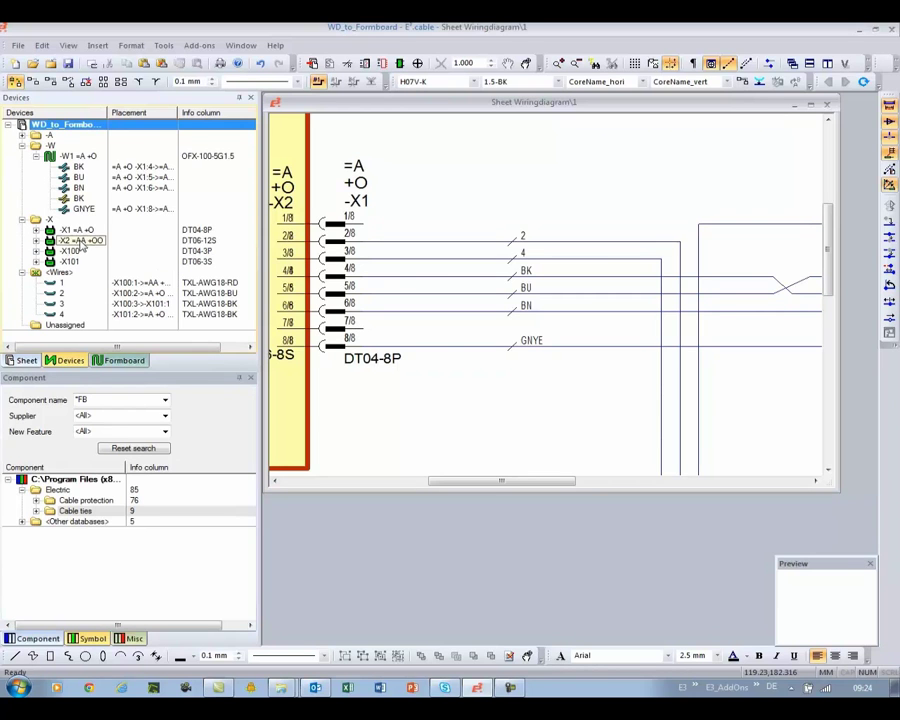
pyautogui.press('Home')
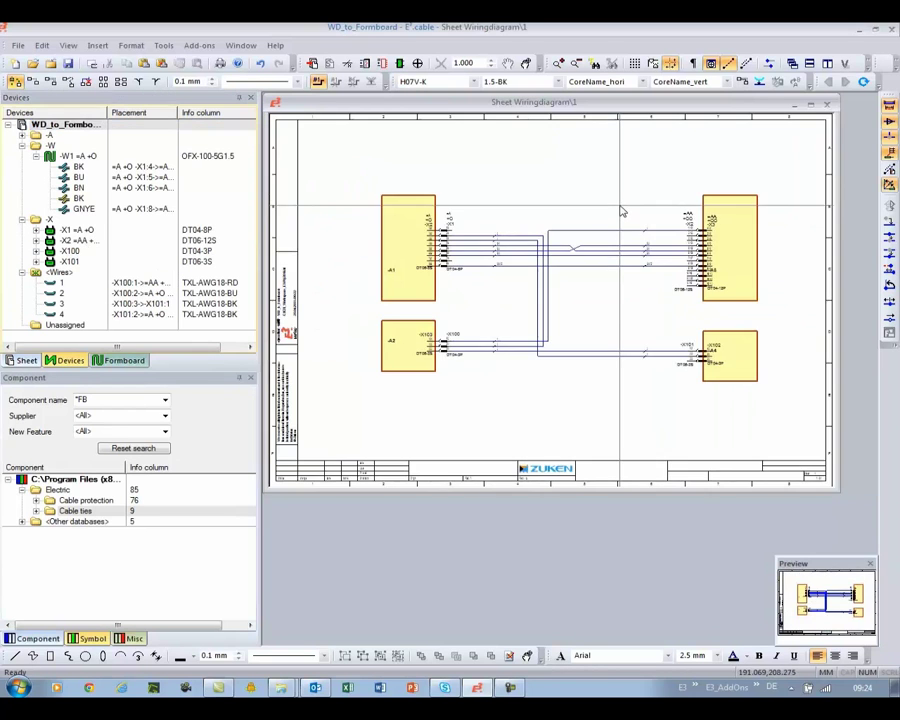
pyautogui.click(825, 104)
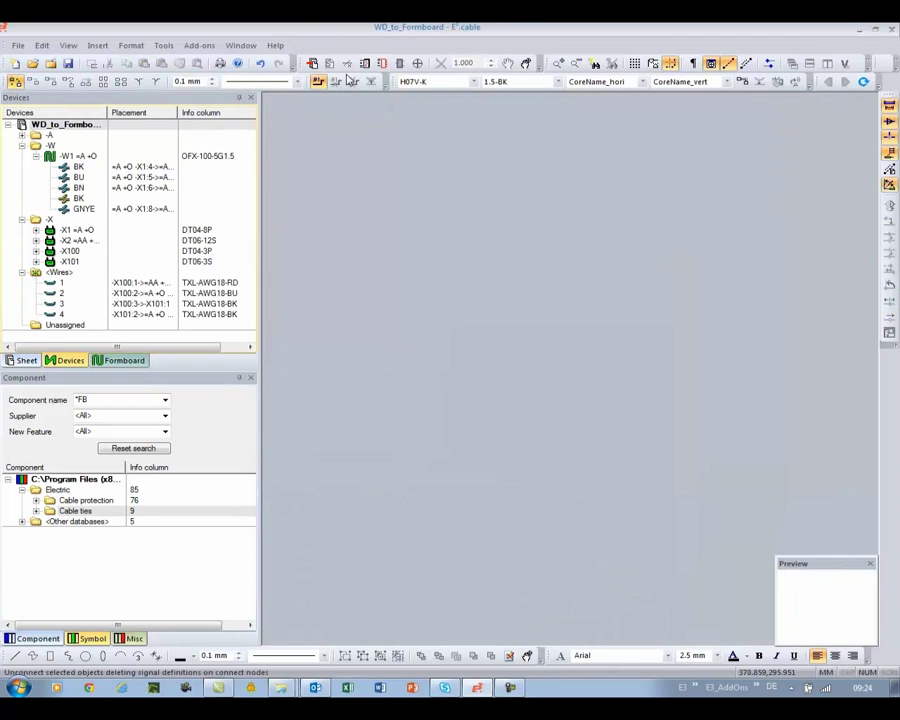
# Insert a new Formboard sheet named 2 in DINA0 format at the end of the project
pyautogui.click(313, 65)
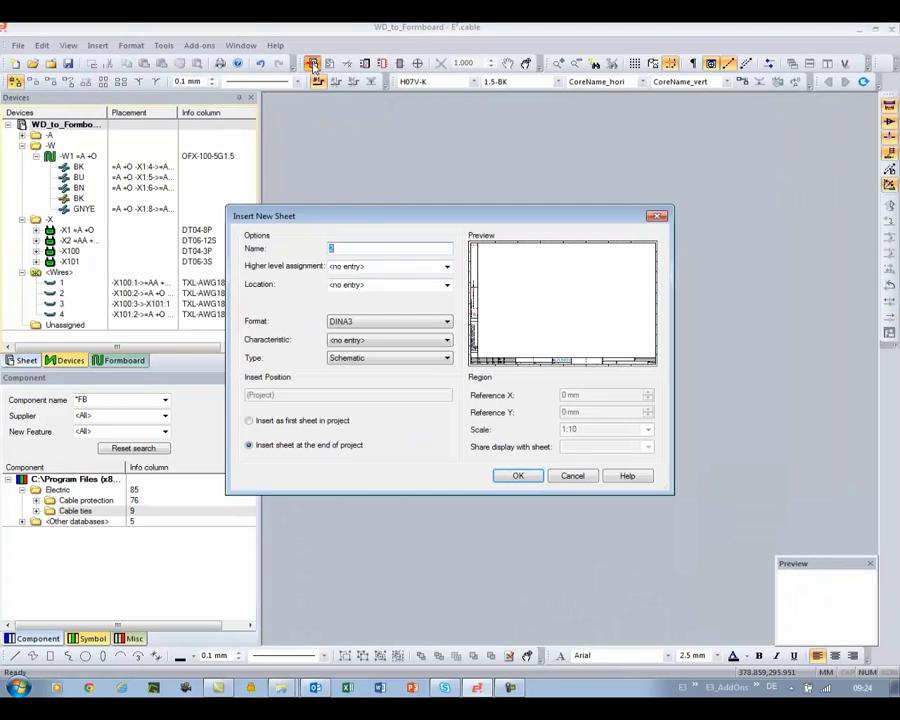
pyautogui.click(449, 323)
pyautogui.click(372, 340)
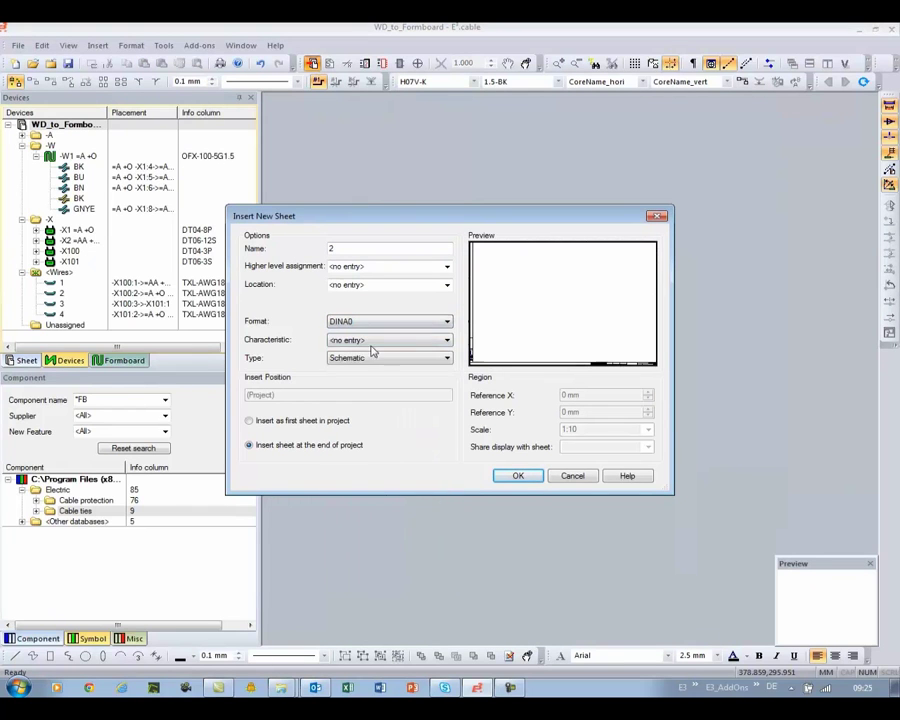
pyautogui.click(449, 358)
pyautogui.click(364, 368)
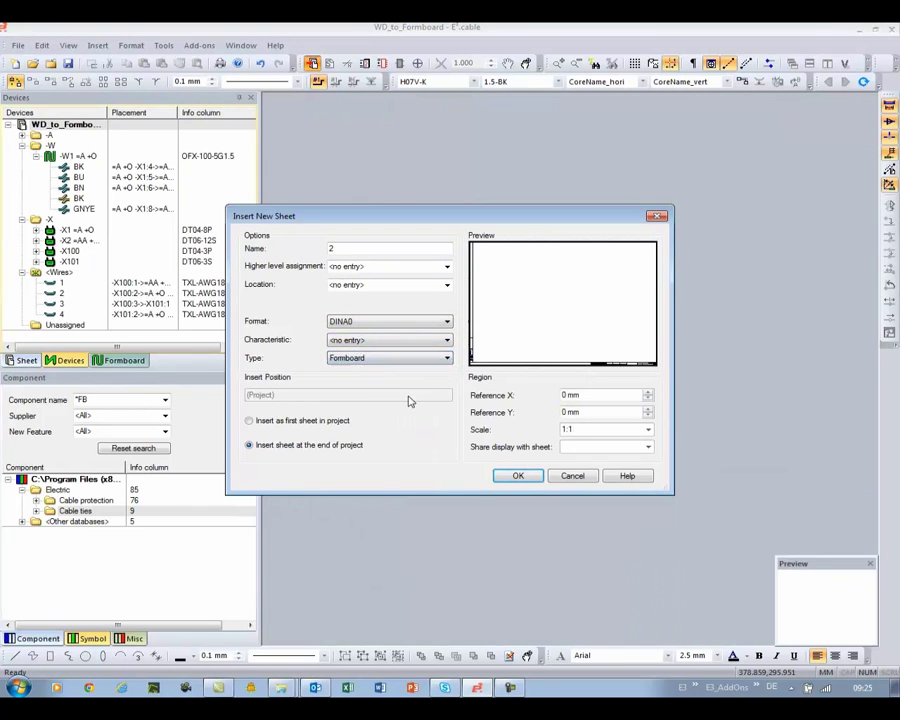
pyautogui.click(517, 476)
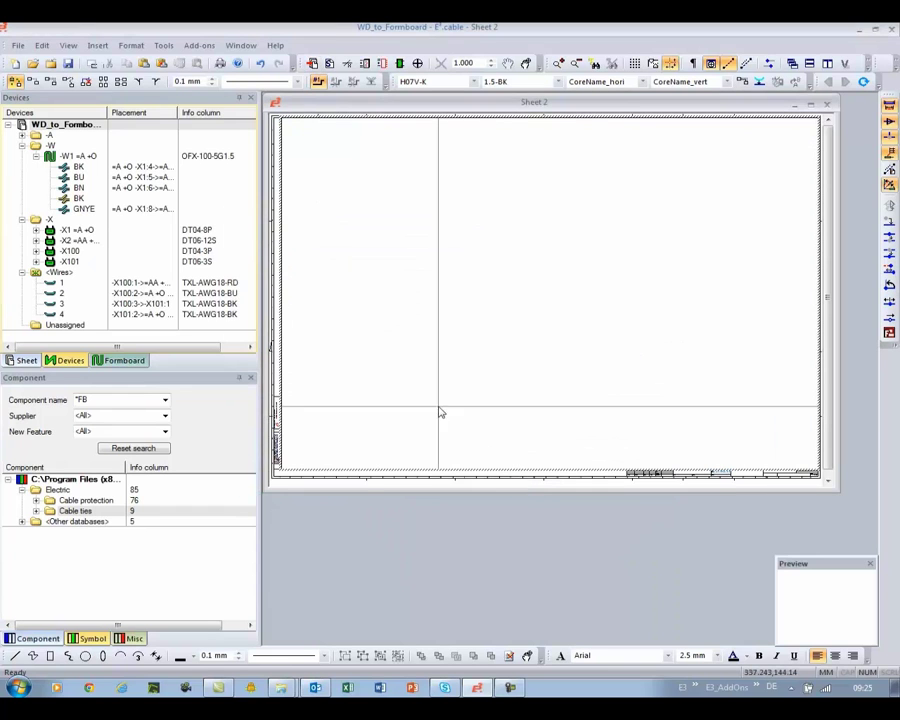
# Start placing connectors -X1 to -X101 on the formboard, putting -X1 as a complete connector in its second formboard view with its pin table below
pyautogui.click(70, 231)
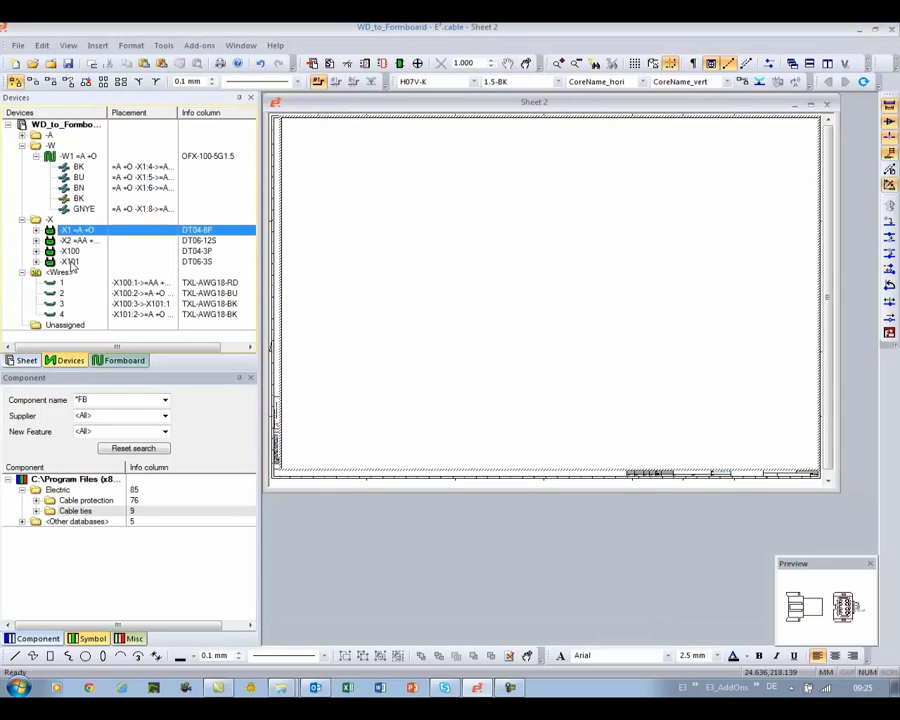
pyautogui.keyDown('shift'); pyautogui.click(70, 262); pyautogui.keyUp('shift')
pyautogui.rightClick(71, 264)
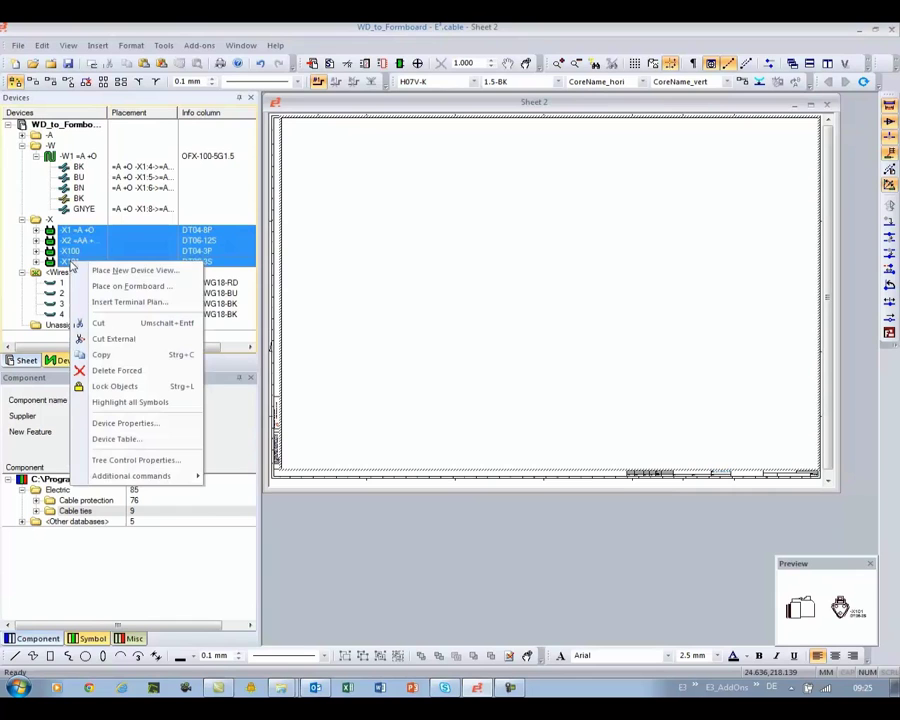
pyautogui.click(130, 287)
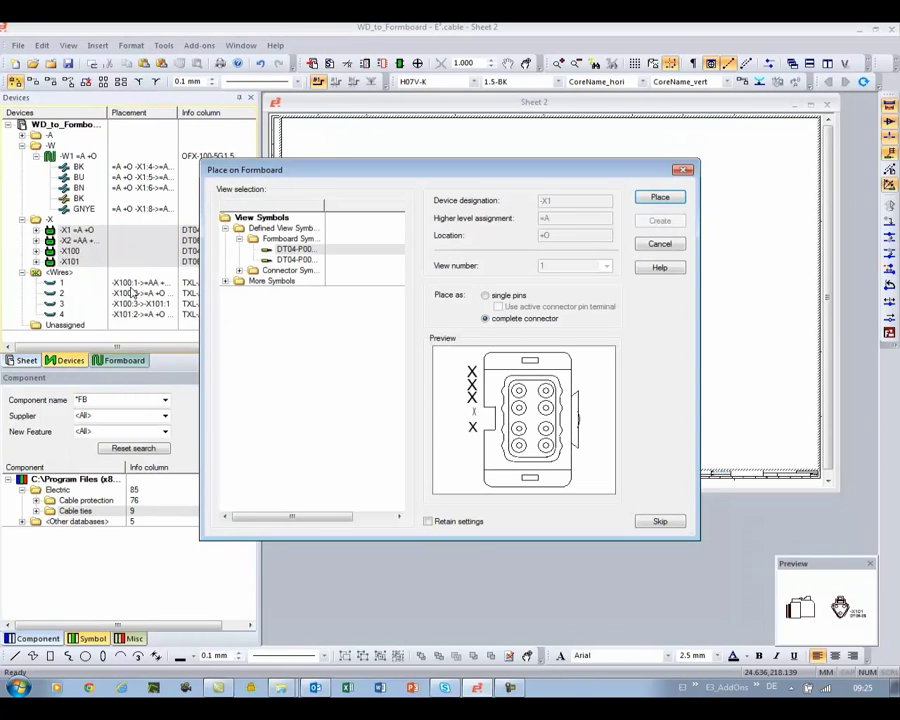
pyautogui.click(290, 259)
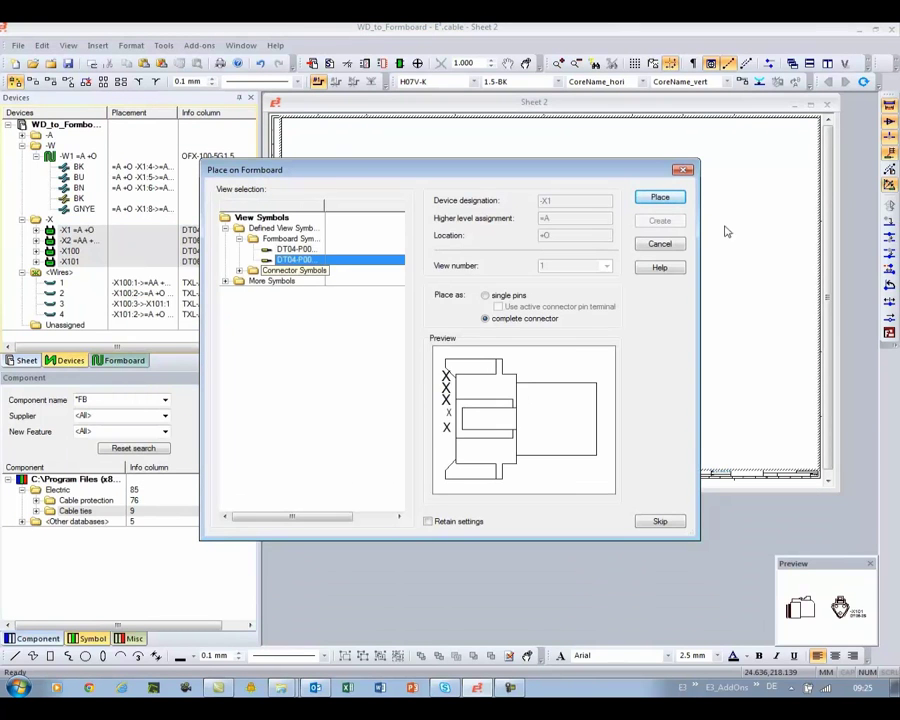
pyautogui.click(679, 200)
pyautogui.click(398, 342)
pyautogui.click(357, 368)
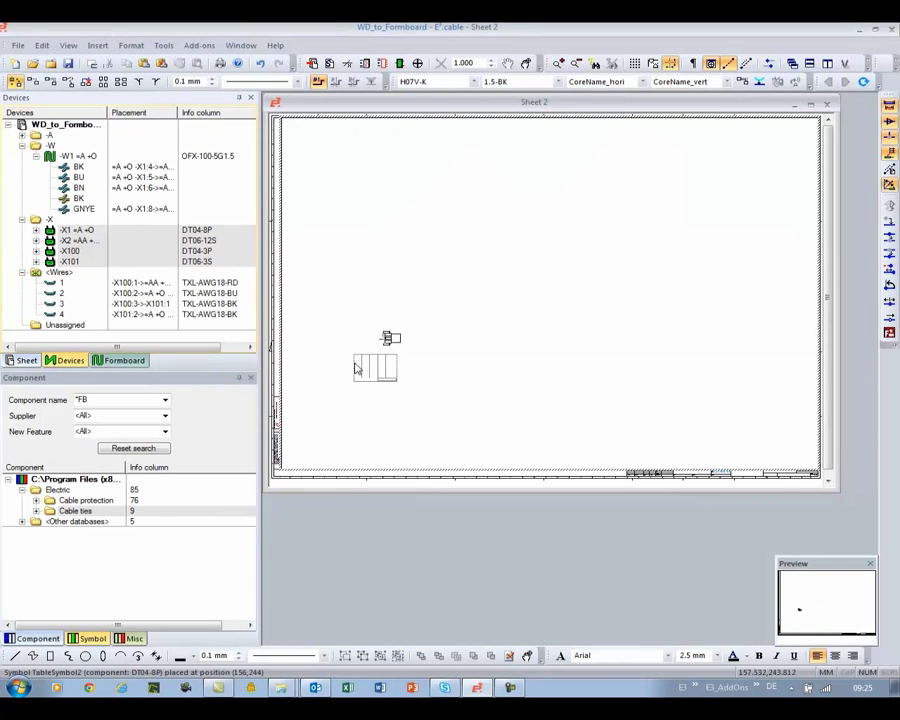
# Place connector -X2 in its second formboard view, flipped horizontally and level with -X1, with its pin table below it
pyautogui.click(353, 258)
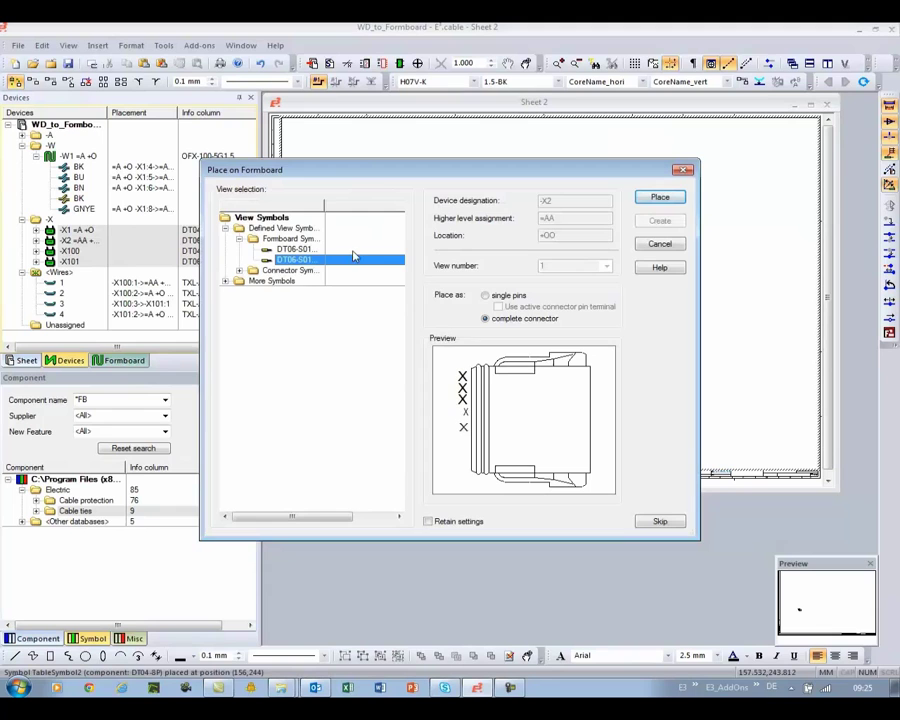
pyautogui.click(660, 196)
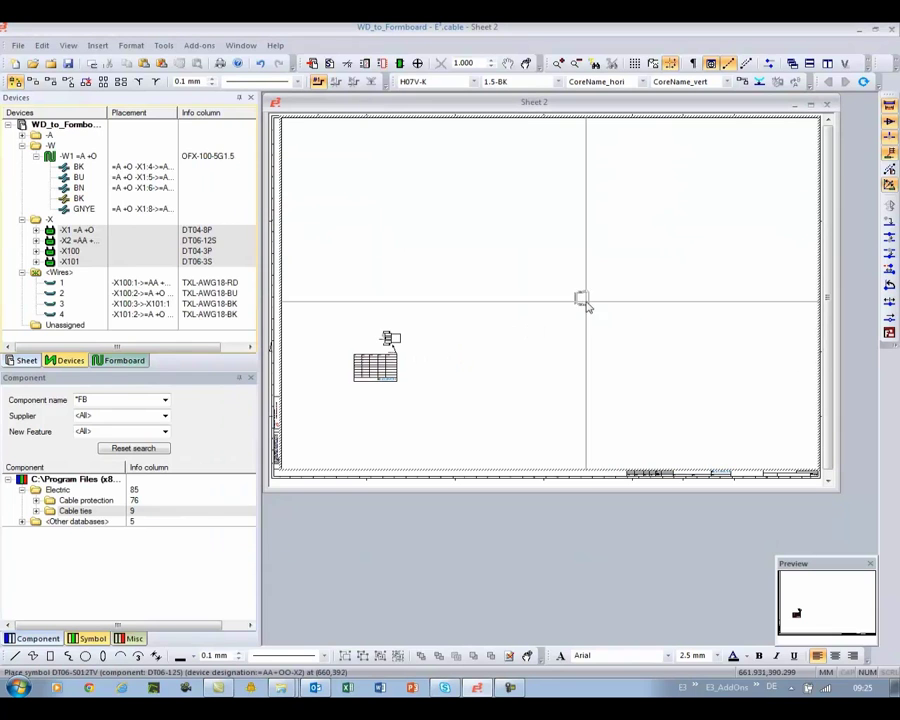
pyautogui.rightClick(490, 342)
pyautogui.click(545, 400)
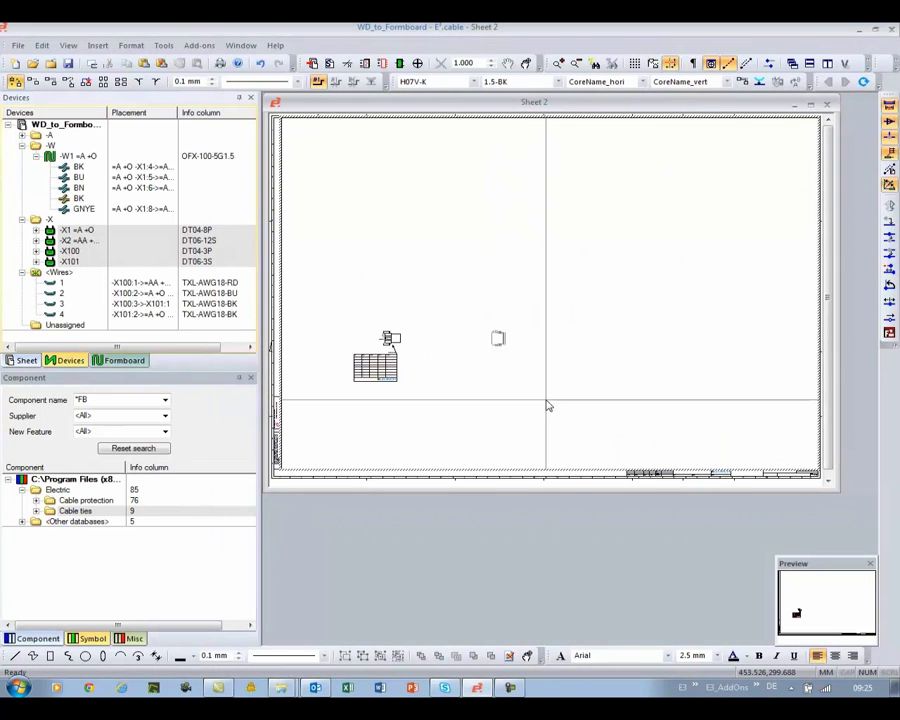
pyautogui.click(504, 345)
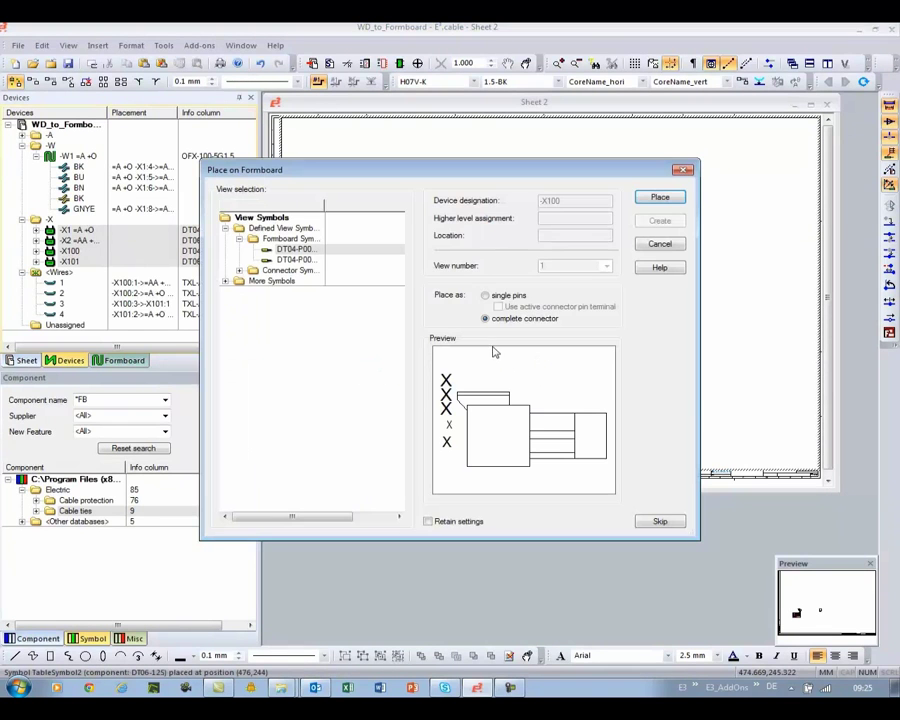
# Place connector -X100 in its first formboard view above -X1, with its pin table above it
pyautogui.click(676, 198)
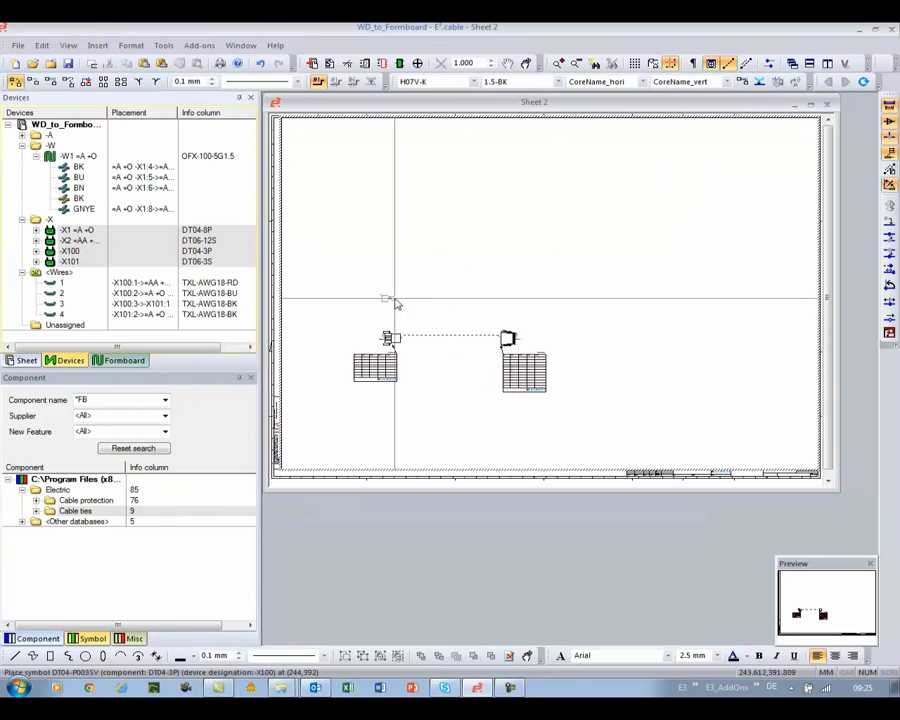
pyautogui.click(401, 292)
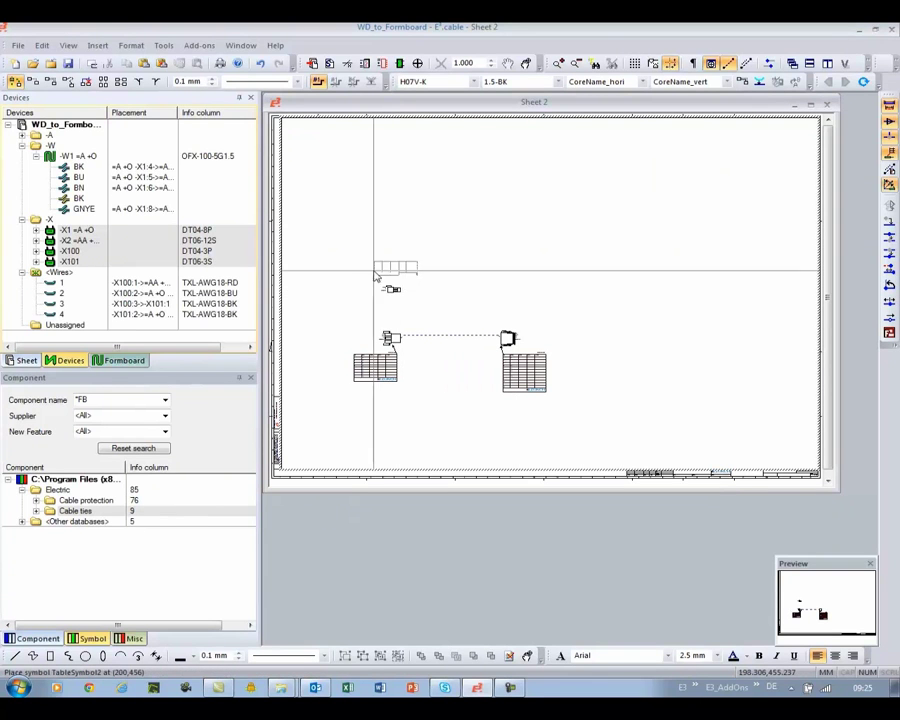
pyautogui.click(357, 279)
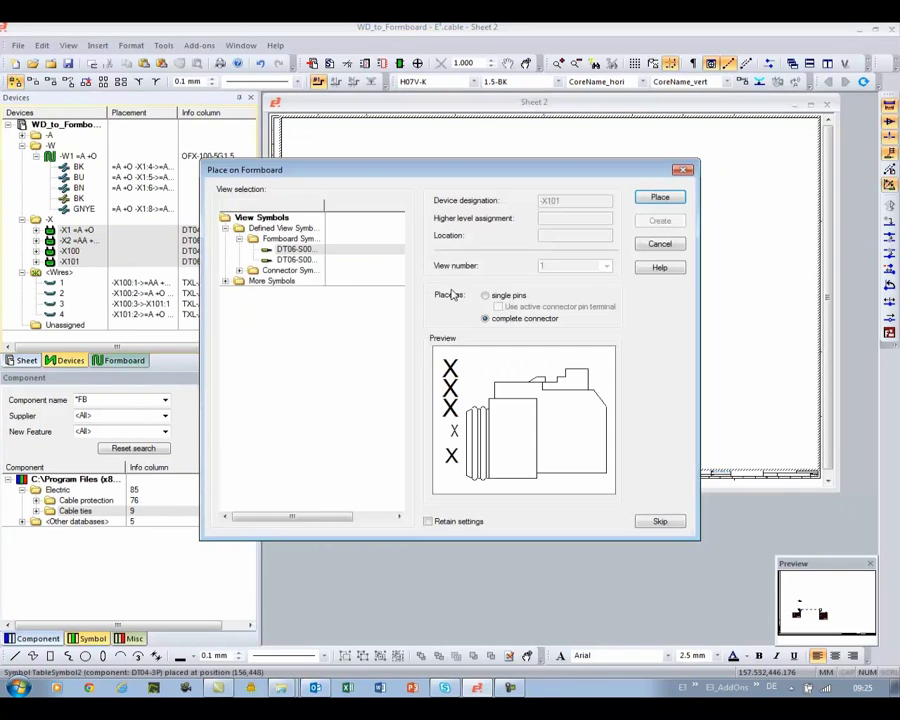
# Place connector -X101 in its first formboard view above -X2, flipped horizontally, with its pin table above it
pyautogui.click(676, 198)
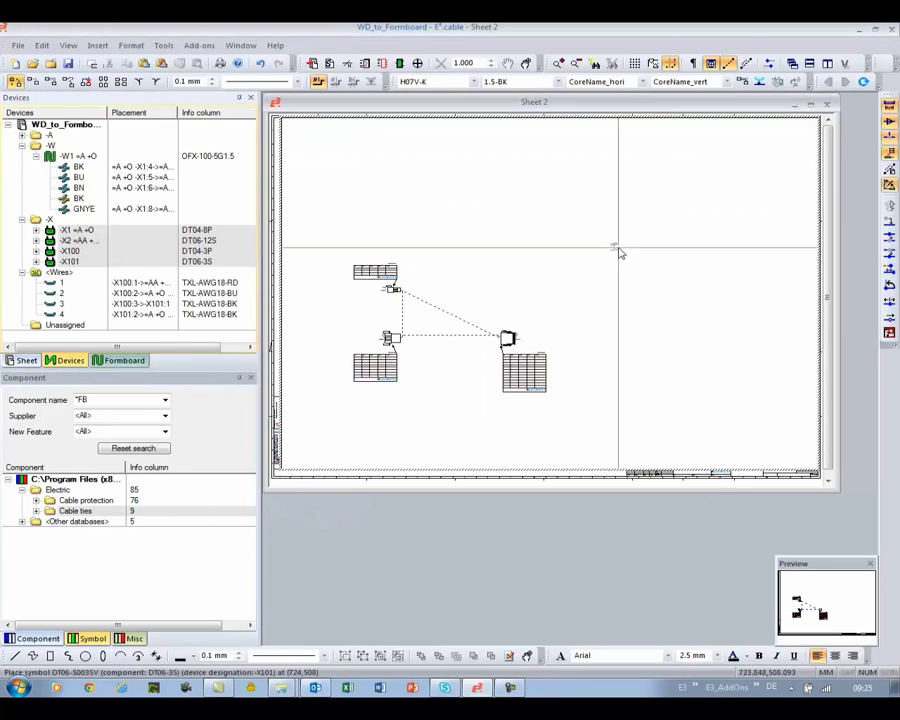
pyautogui.rightClick(541, 276)
pyautogui.click(614, 337)
pyautogui.click(514, 326)
pyautogui.click(503, 283)
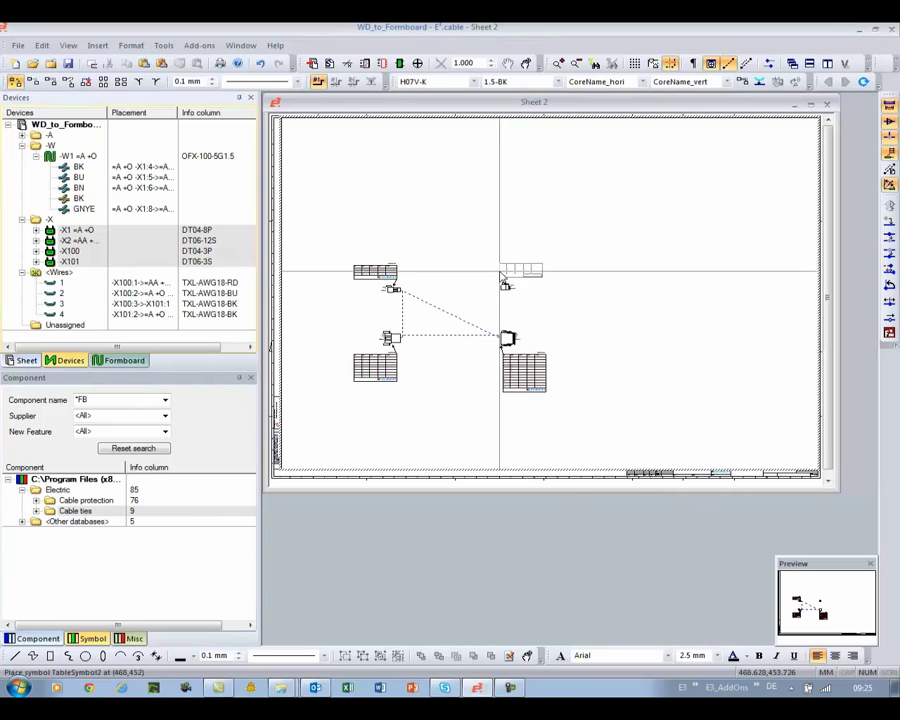
# Draw the main harness segment from -X1 to -X2 and branch connectors -X100 and -X101 off it
pyautogui.moveTo(342, 250); pyautogui.dragTo(590, 422)
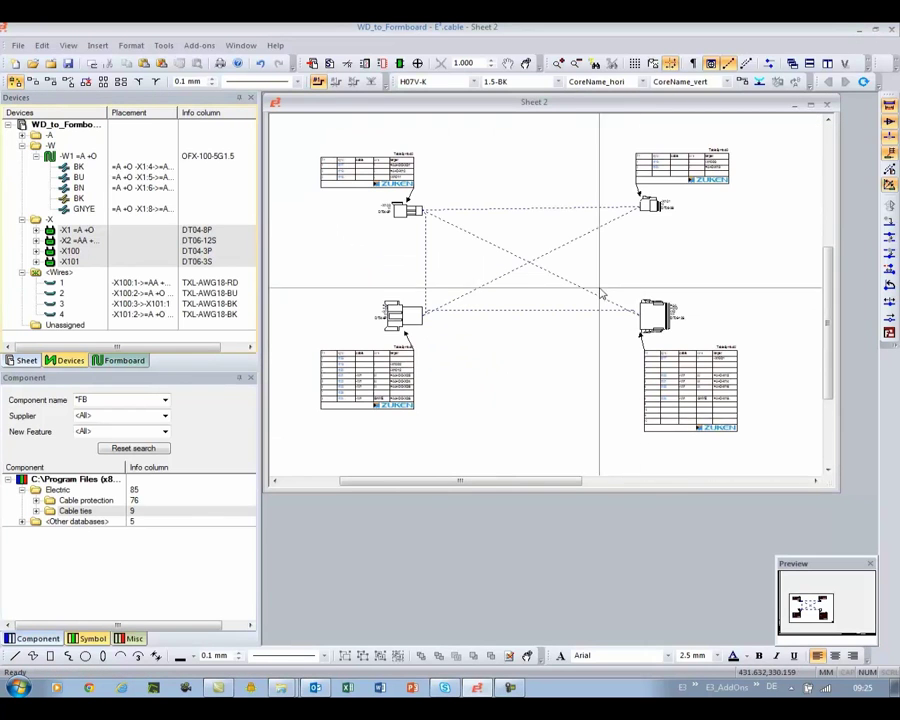
pyautogui.click(34, 84)
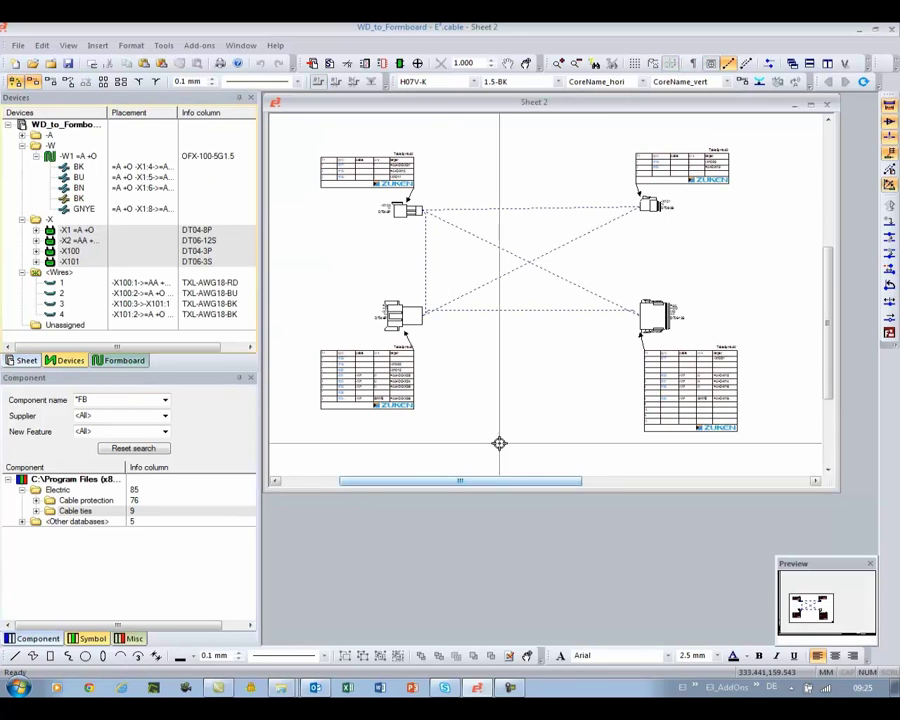
pyautogui.click(422, 316)
pyautogui.click(640, 314)
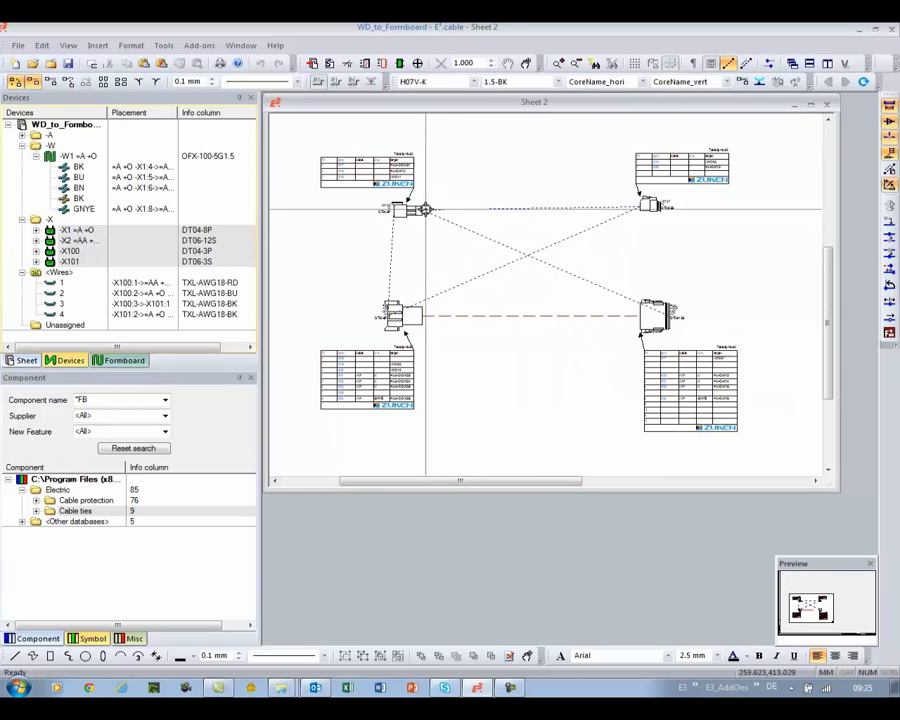
pyautogui.click(478, 313)
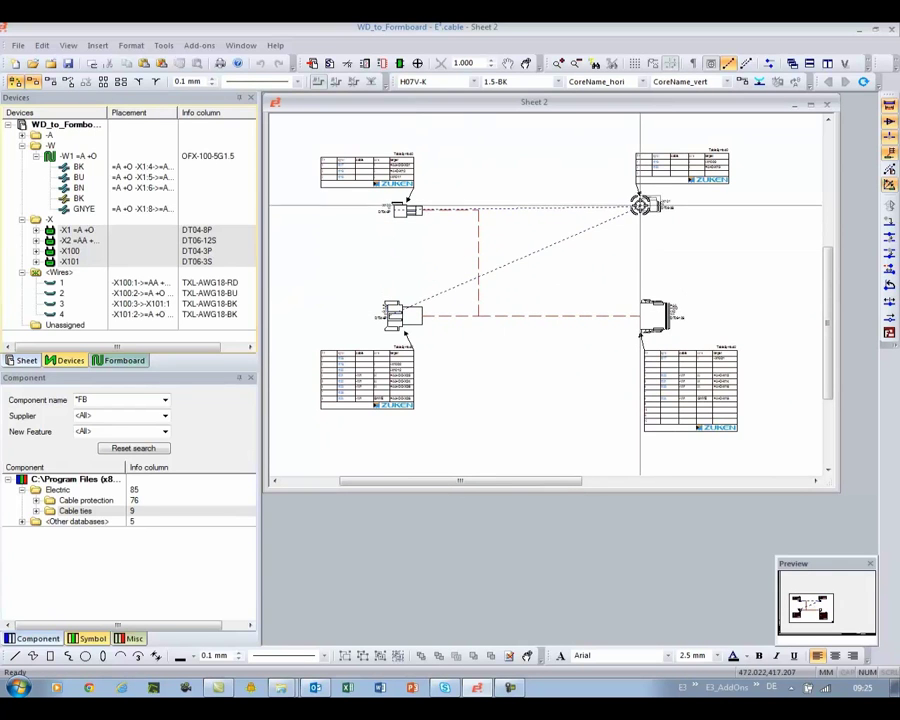
pyautogui.click(553, 315)
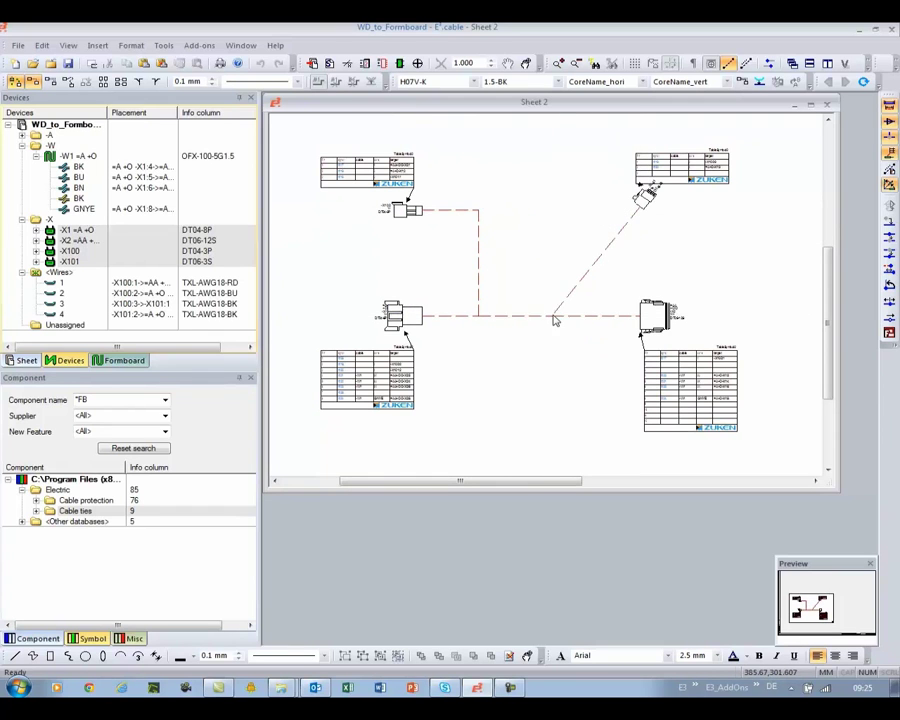
# Rotate the -X101 branch about its junction on the main segment to 45 degrees
pyautogui.click(889, 286)
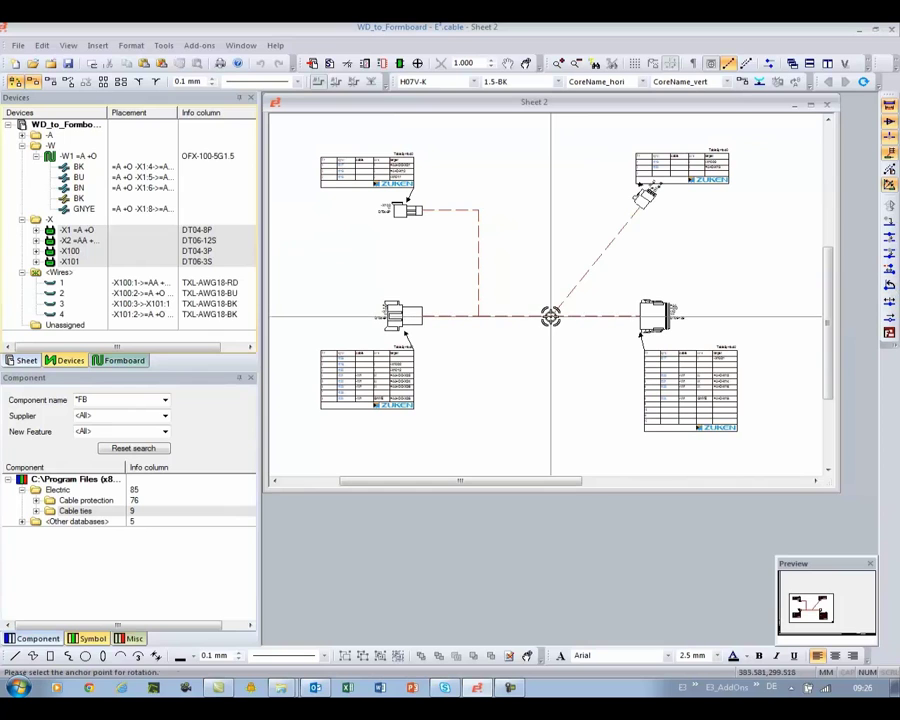
pyautogui.click(579, 291)
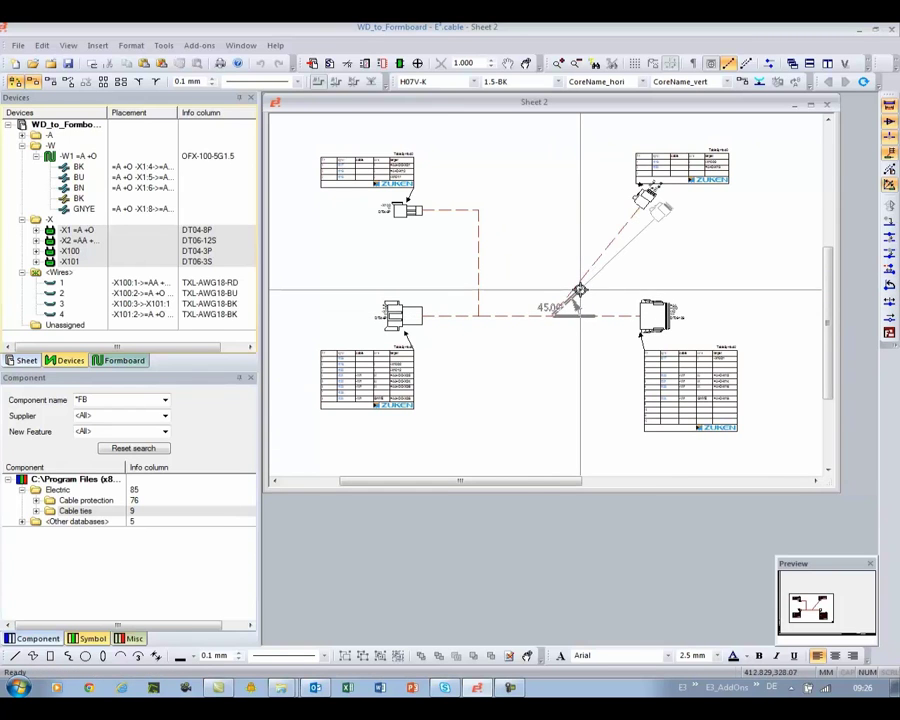
pyautogui.click(581, 293)
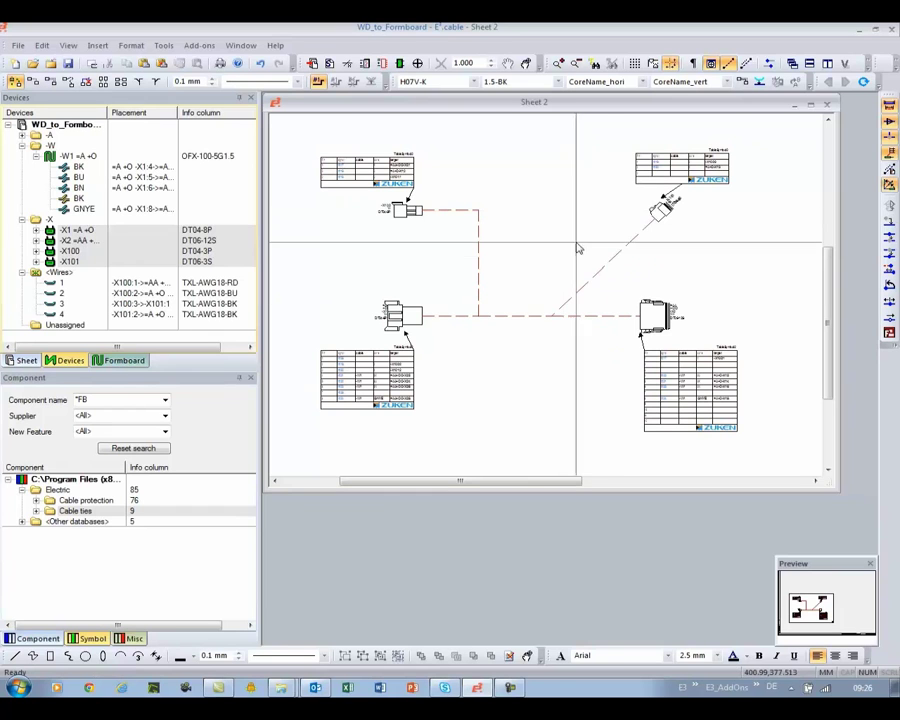
# Check the segment diameter and wire cross-section of the diagonal branch leading to -X101
pyautogui.click(620, 265)
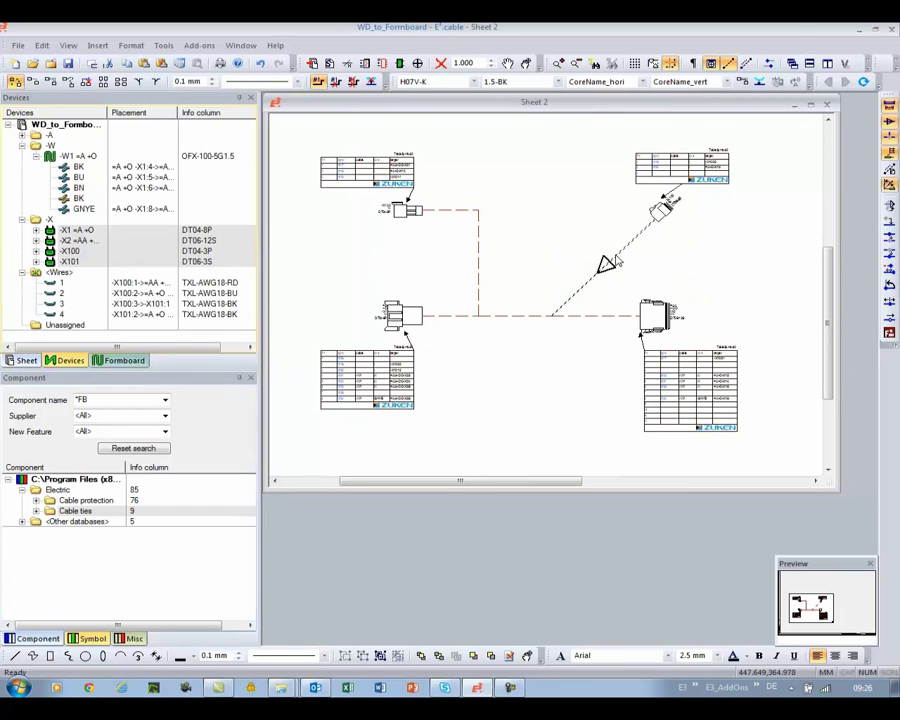
pyautogui.rightClick(617, 262)
pyautogui.click(667, 328)
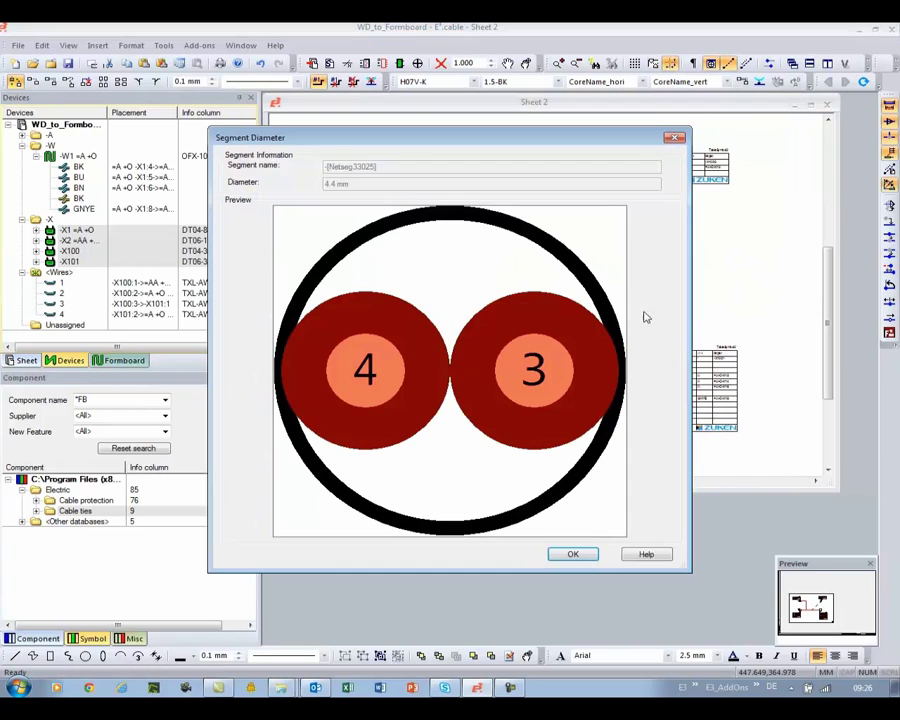
pyautogui.click(573, 556)
# Place the Y-distributor Y-WS-C-11-6-8.5-FB from the cable protection parts on the junction of the diagonal -X101 branch
pyautogui.moveTo(487, 281); pyautogui.dragTo(588, 352)
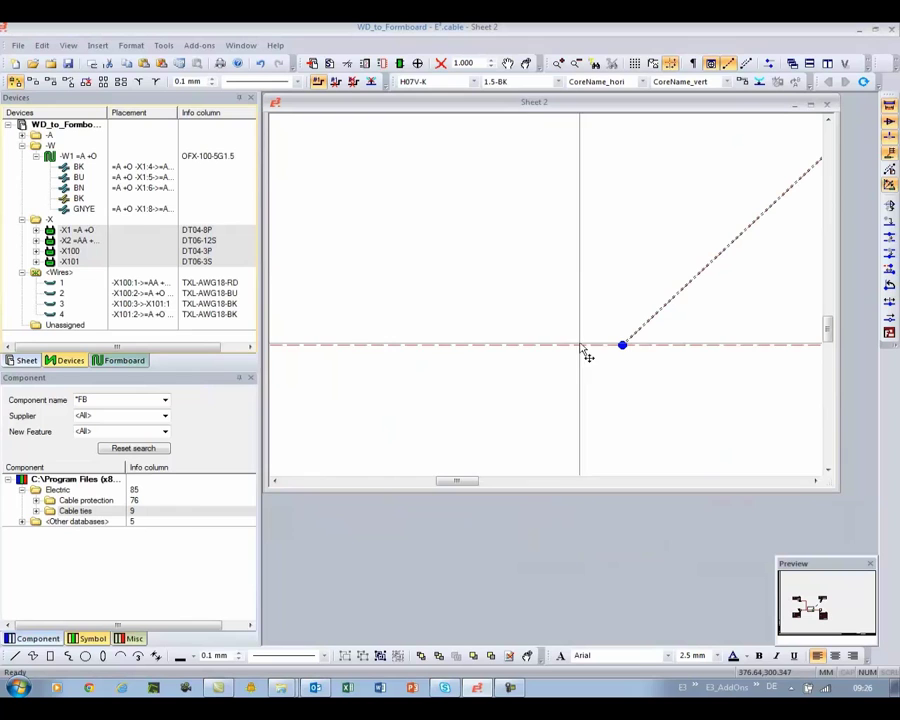
pyautogui.click(35, 504)
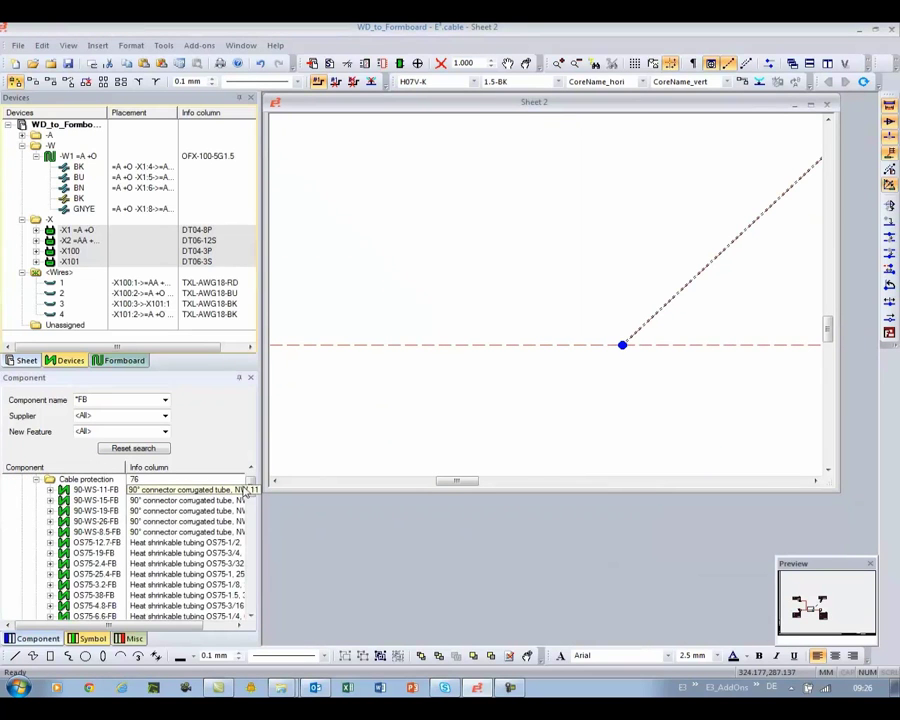
pyautogui.moveTo(253, 484); pyautogui.dragTo(260, 600)
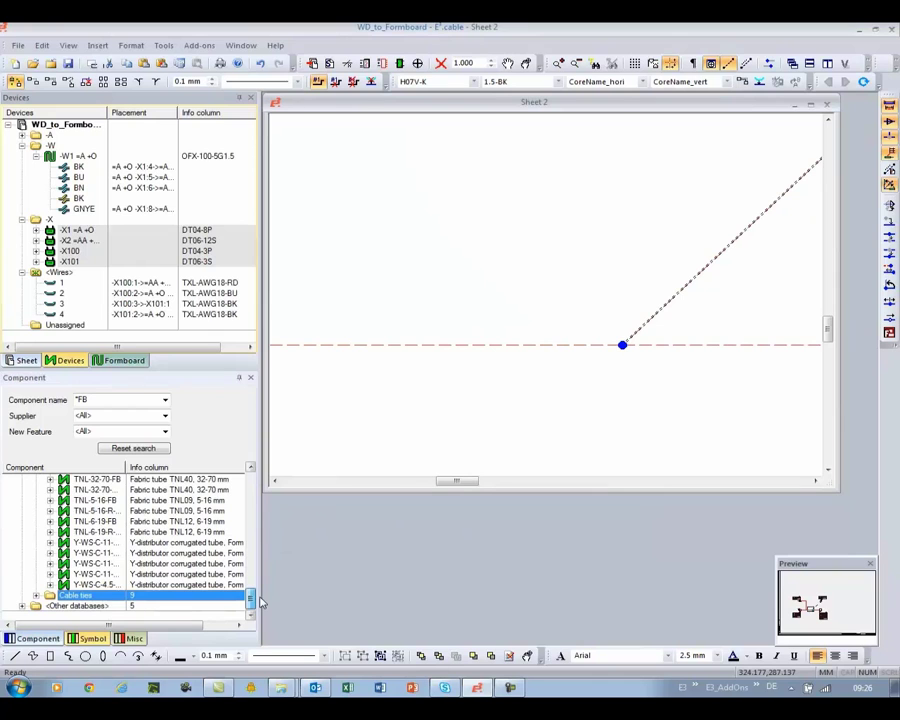
pyautogui.doubleClick(112, 553)
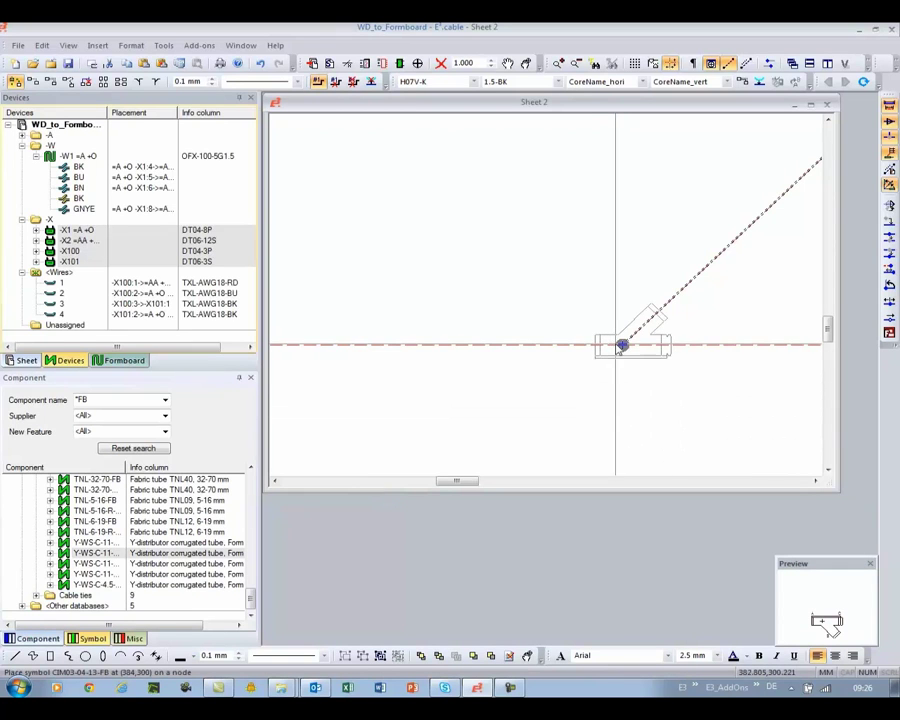
pyautogui.click(622, 345)
# Place the T-distributor T-WS-B-8.5-4.5-8.5-FB on the junction where the -X100 branch meets the main segment
pyautogui.moveTo(462, 487); pyautogui.dragTo(430, 482)
pyautogui.moveTo(253, 598); pyautogui.dragTo(250, 558)
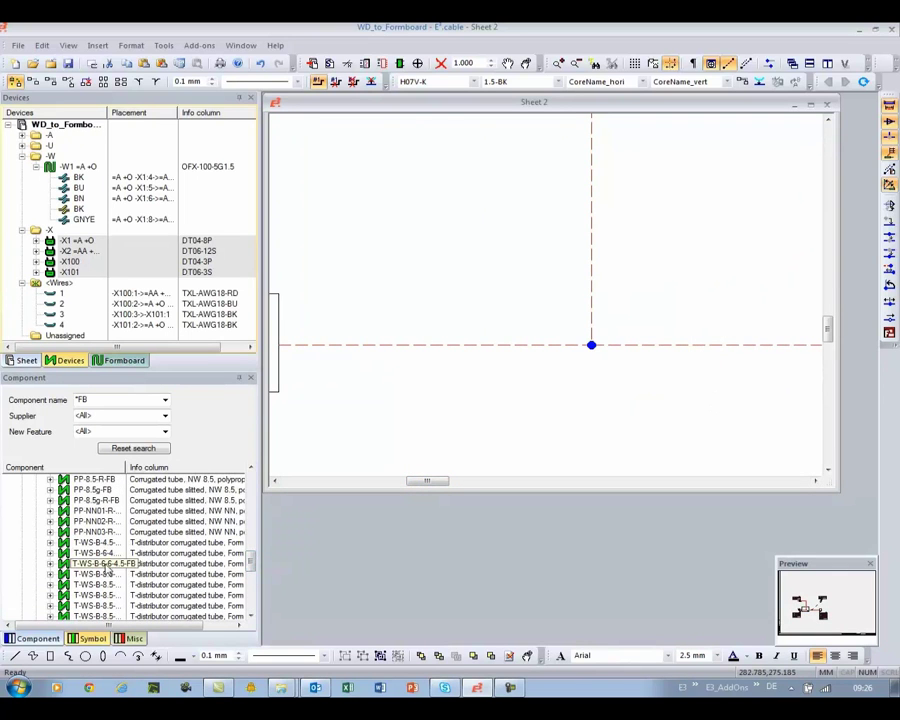
pyautogui.moveTo(105, 578); pyautogui.dragTo(597, 312)
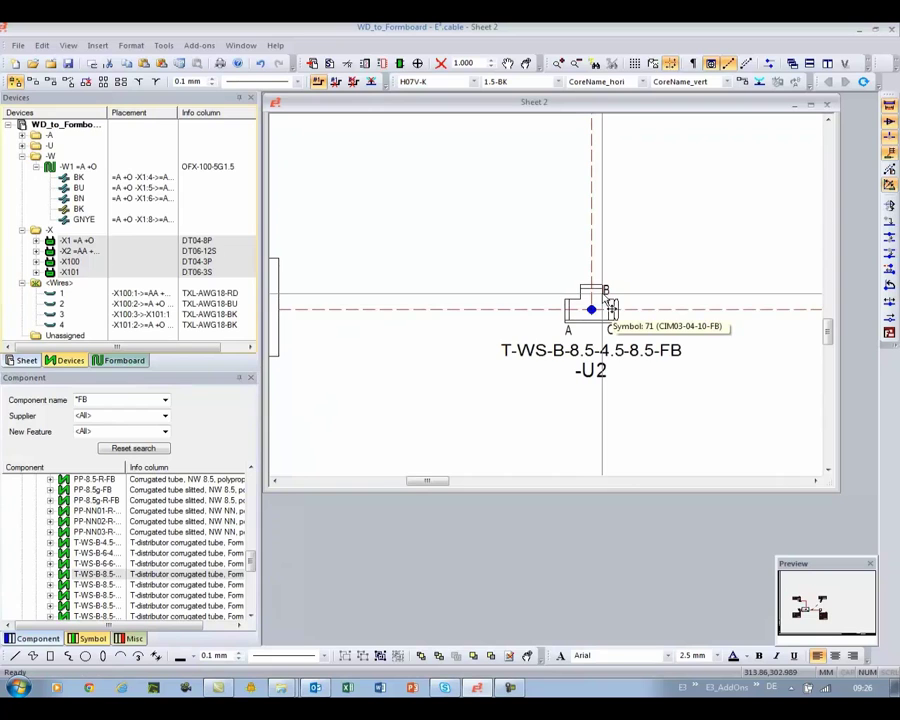
# Set the -X100 branch's manufacturing length to 150 mm and adjust its drawn segment length to match
pyautogui.scroll(-5, 607, 308)
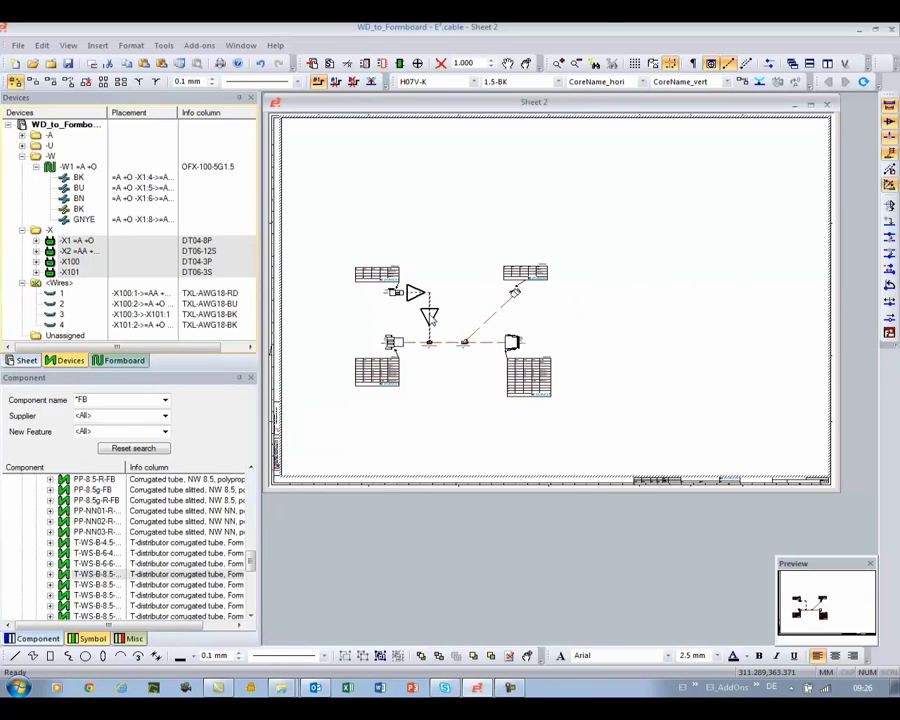
pyautogui.rightClick(431, 318)
pyautogui.click(477, 455)
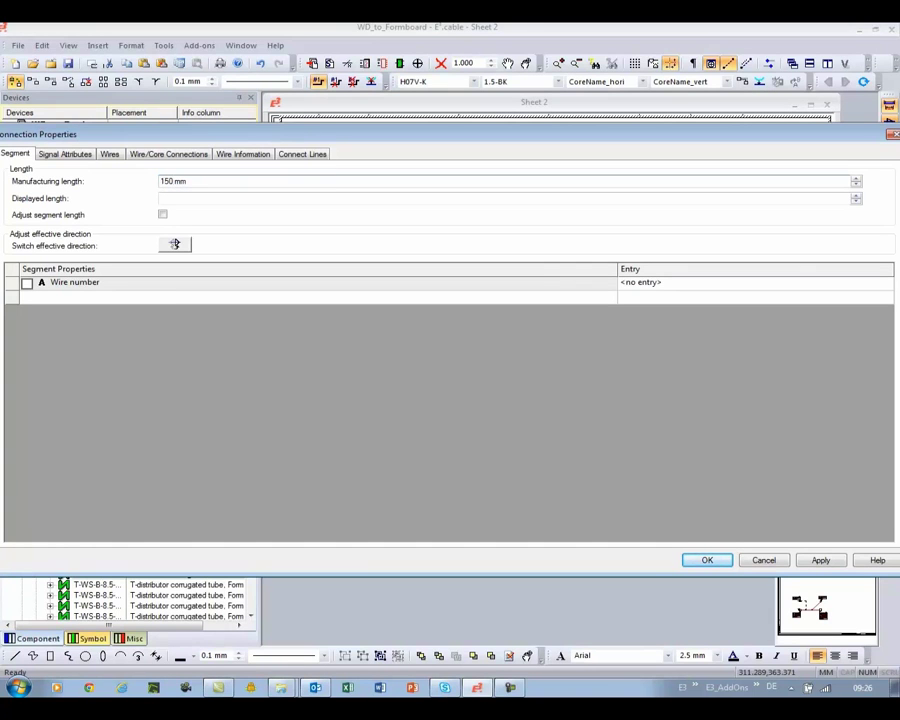
pyautogui.click(163, 216)
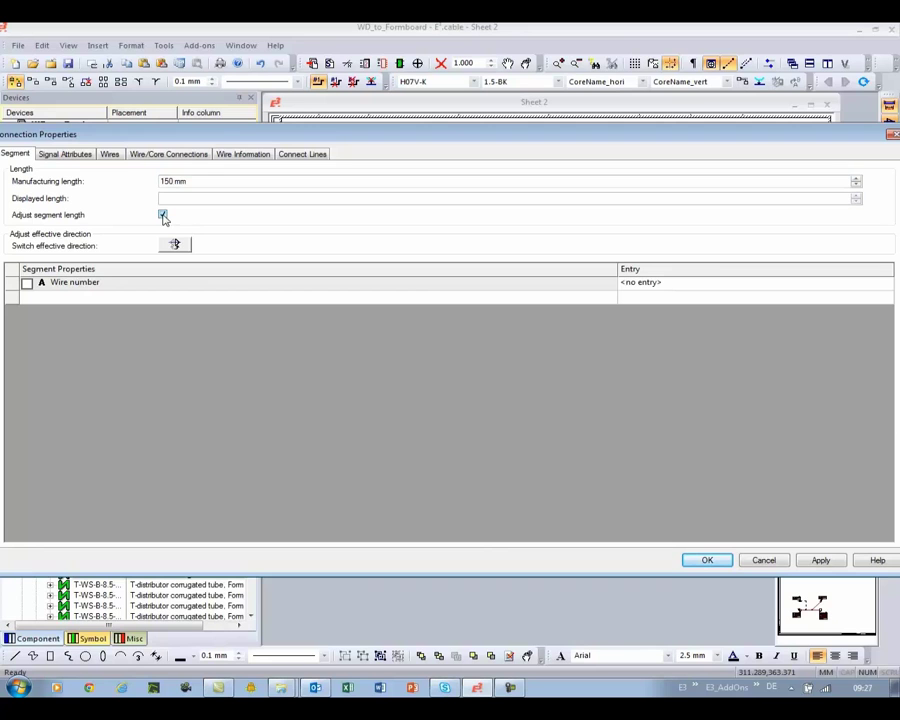
pyautogui.press('Return')
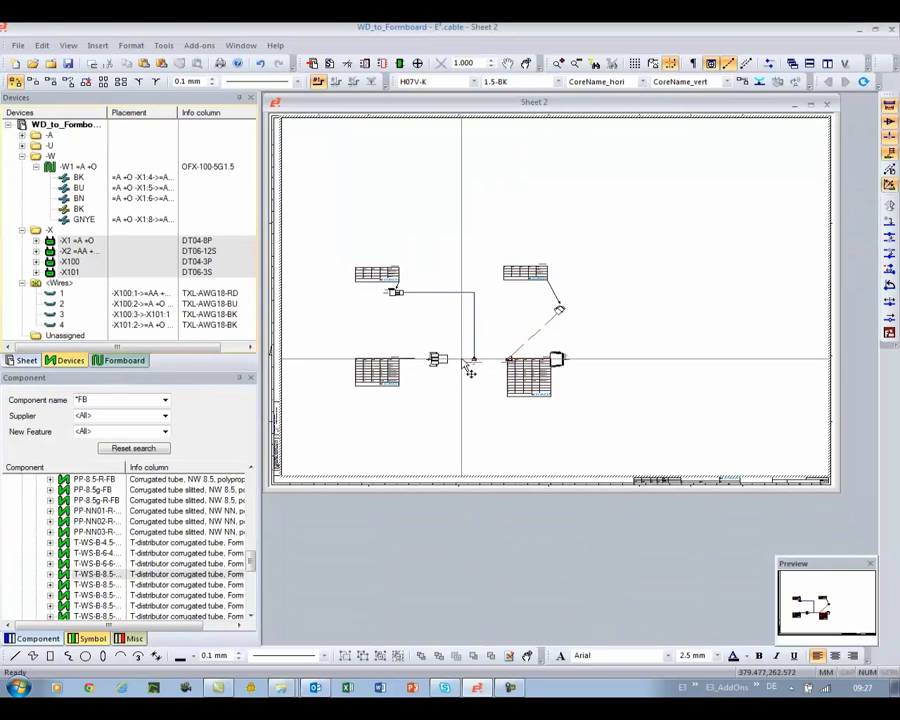
# Set the manufacturing length of the -X1 segment, the segment between the distributors and the -X101 branch to 200 mm, adjusting their segment lengths
pyautogui.click(466, 362)
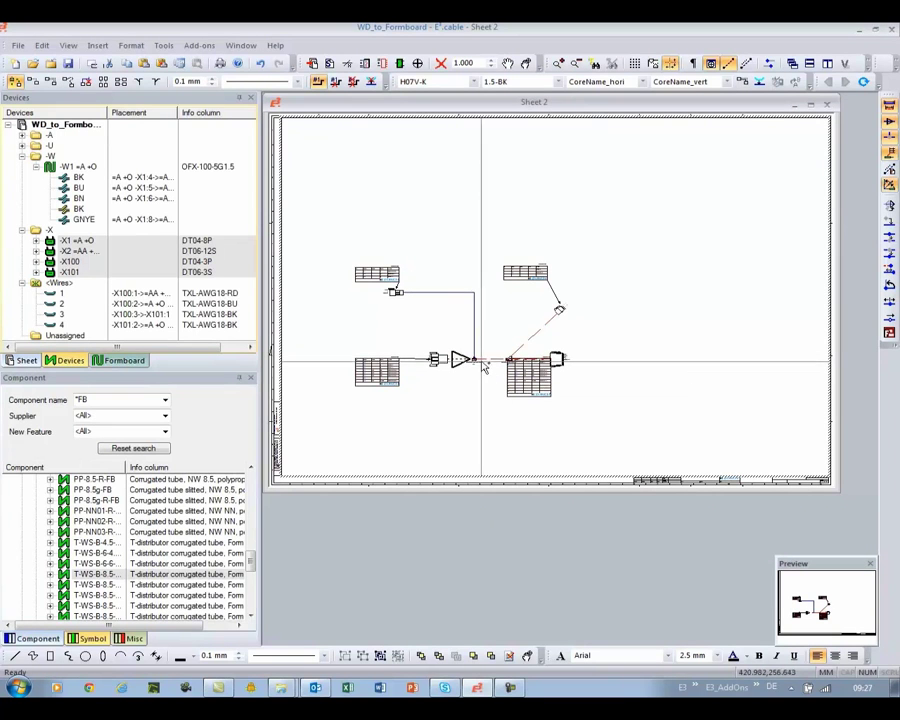
pyautogui.click(490, 360)
pyautogui.click(533, 334)
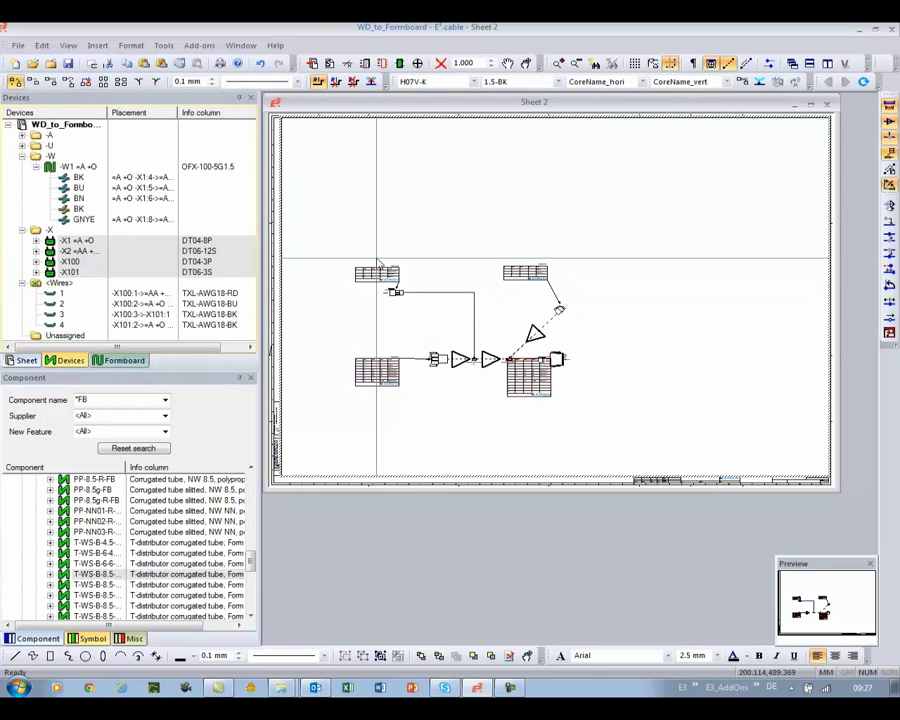
pyautogui.rightClick(536, 336)
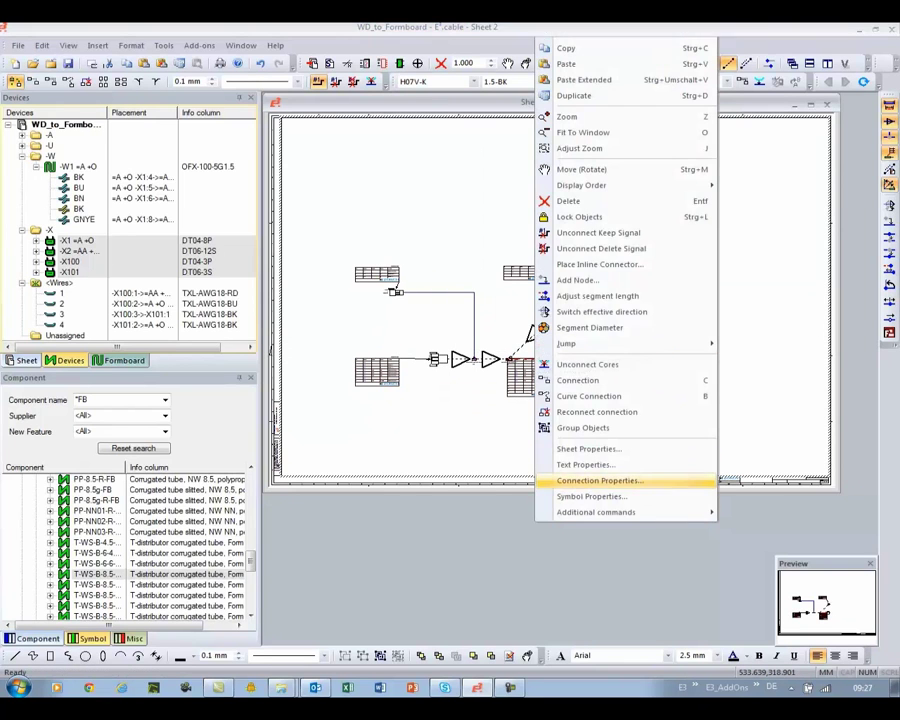
pyautogui.click(600, 481)
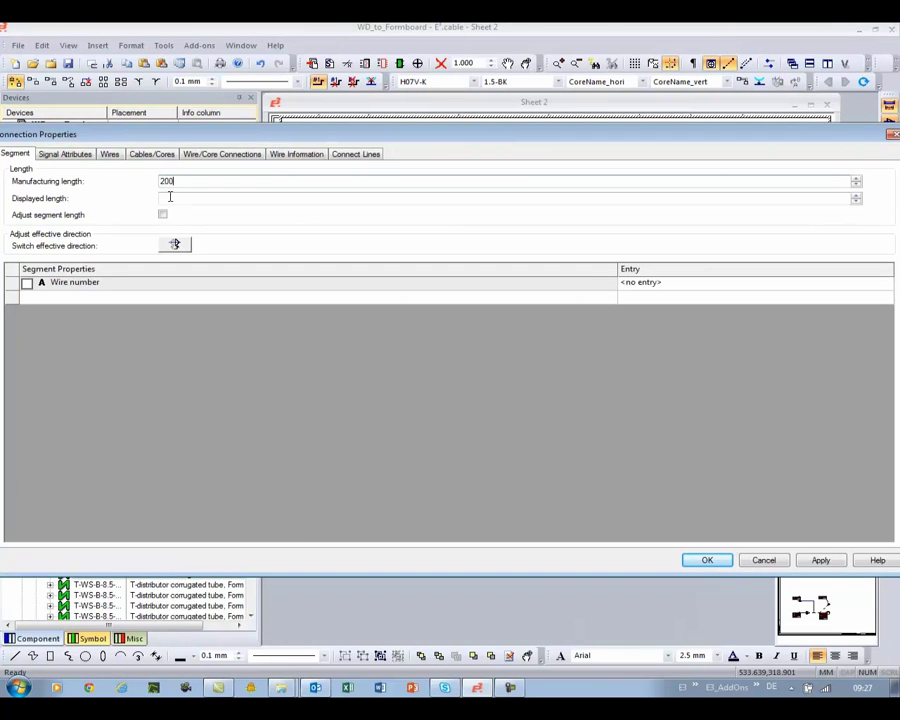
pyautogui.click(708, 561)
# Move -X2's pin table below the connector and set the segment from the Y-distributor to -X2 to 100 mm manufacturing length with adjusted segment length
pyautogui.moveTo(535, 393)
pyautogui.mouseDown()
pyautogui.moveTo(640, 430)
pyautogui.moveTo(686, 402)
pyautogui.mouseUp()
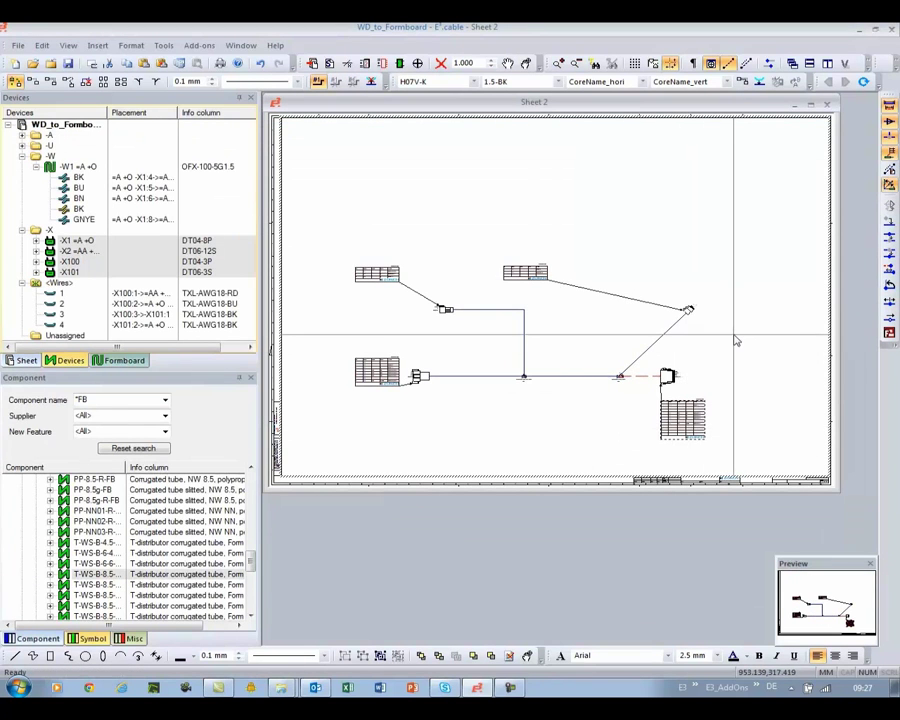
pyautogui.click(643, 378)
pyautogui.rightClick(643, 378)
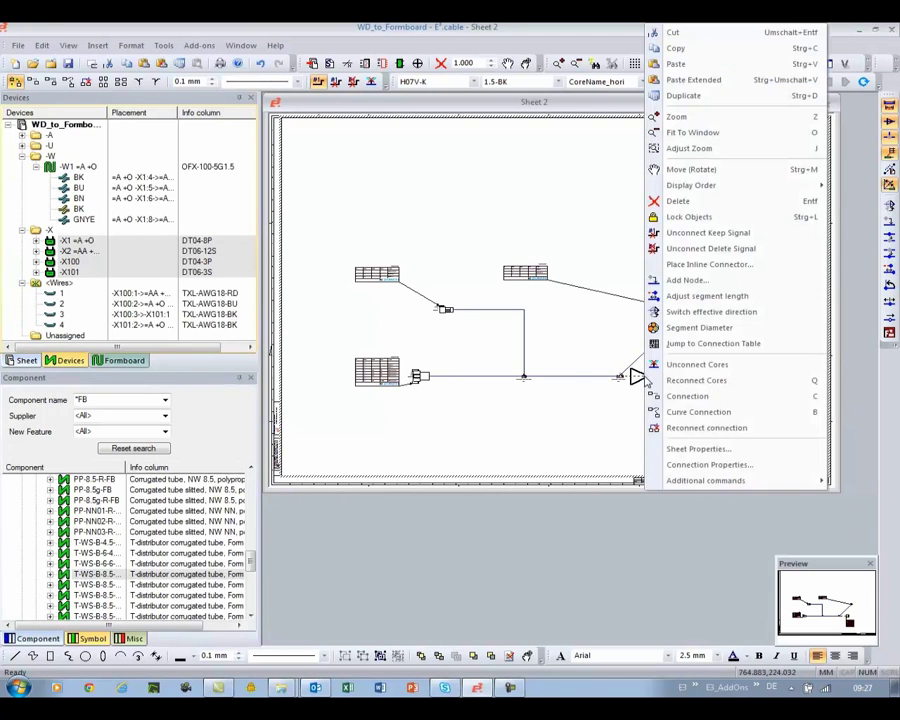
pyautogui.click(708, 465)
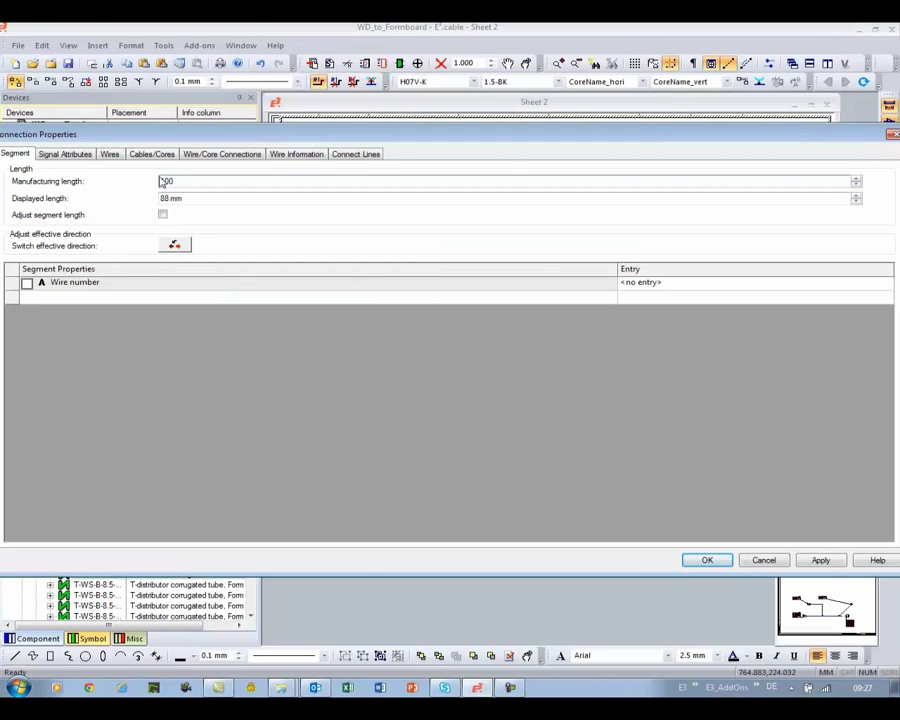
pyautogui.click(163, 215)
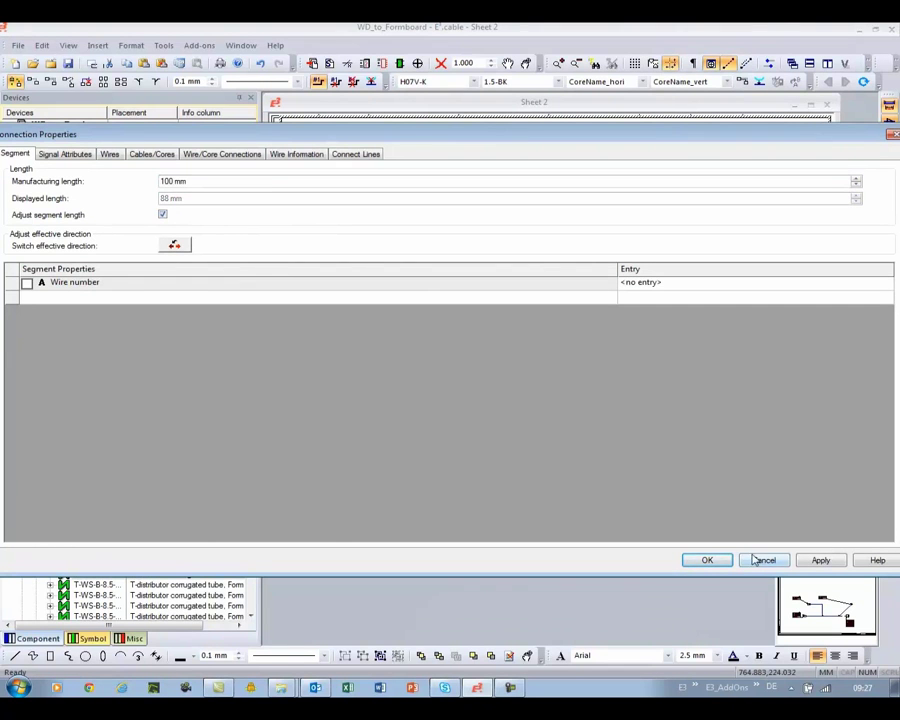
pyautogui.click(719, 563)
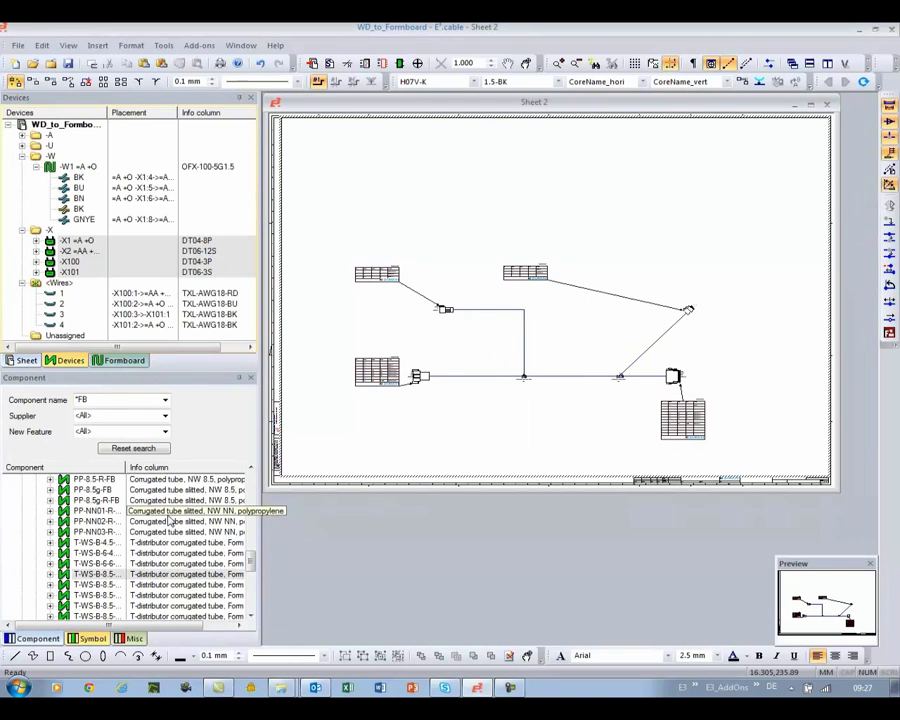
# Place the slitted corrugated tube PP-11g-R-FB on the -X1 segment and the -X100 branch using Place on Segment
pyautogui.moveTo(251, 562); pyautogui.dragTo(251, 510)
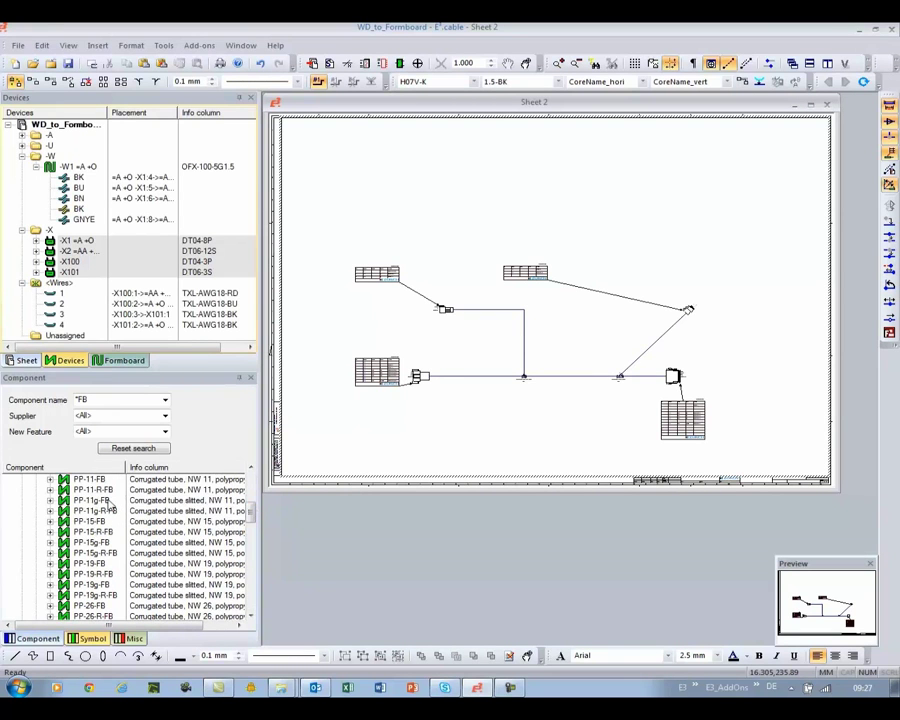
pyautogui.rightClick(131, 500)
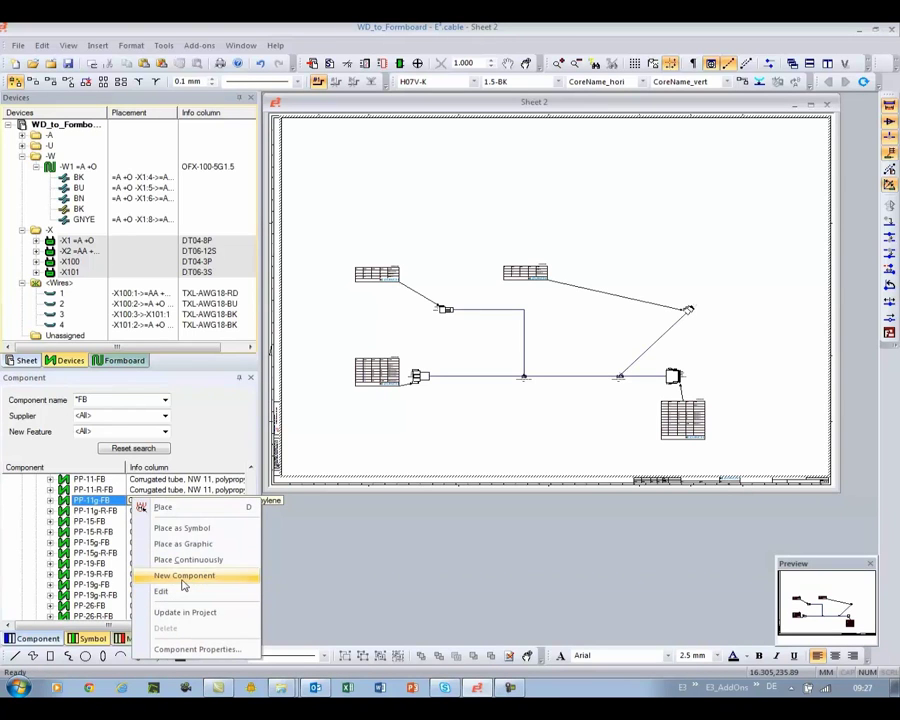
pyautogui.rightClick(100, 507)
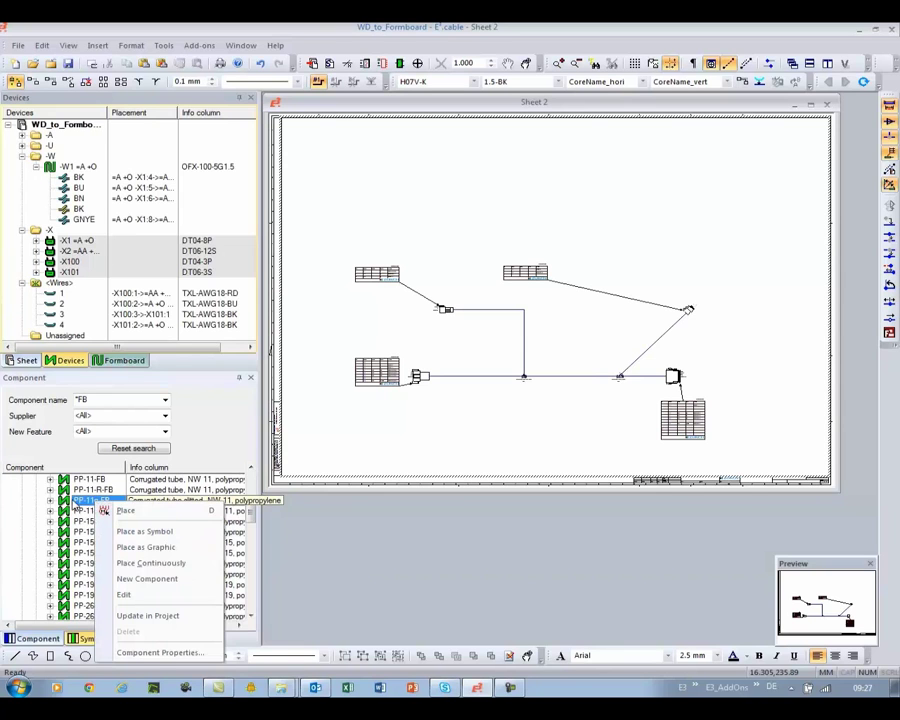
pyautogui.click(77, 505)
pyautogui.rightClick(100, 513)
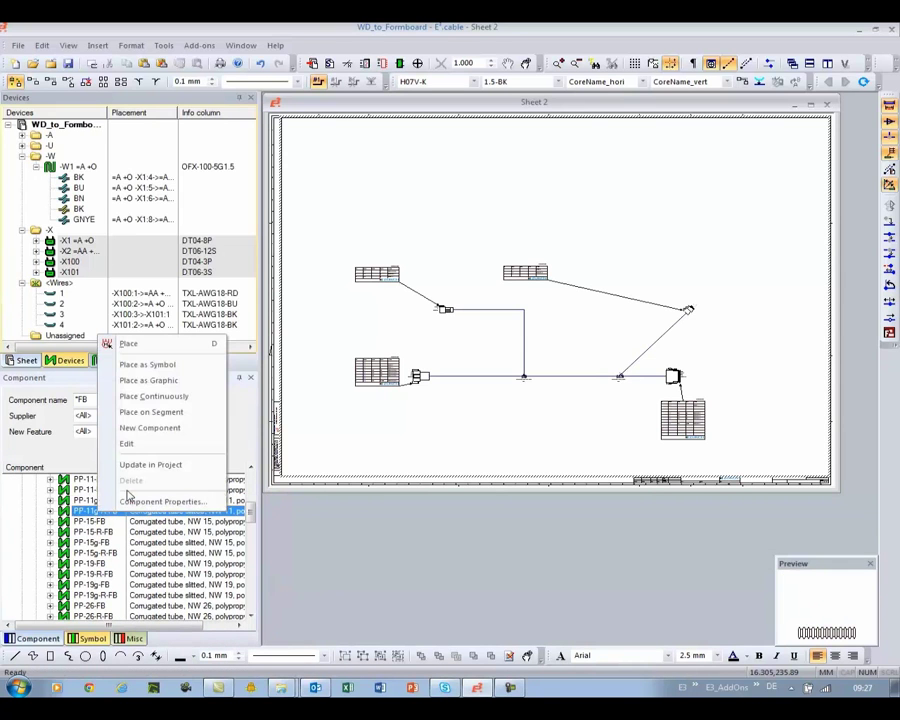
pyautogui.click(171, 415)
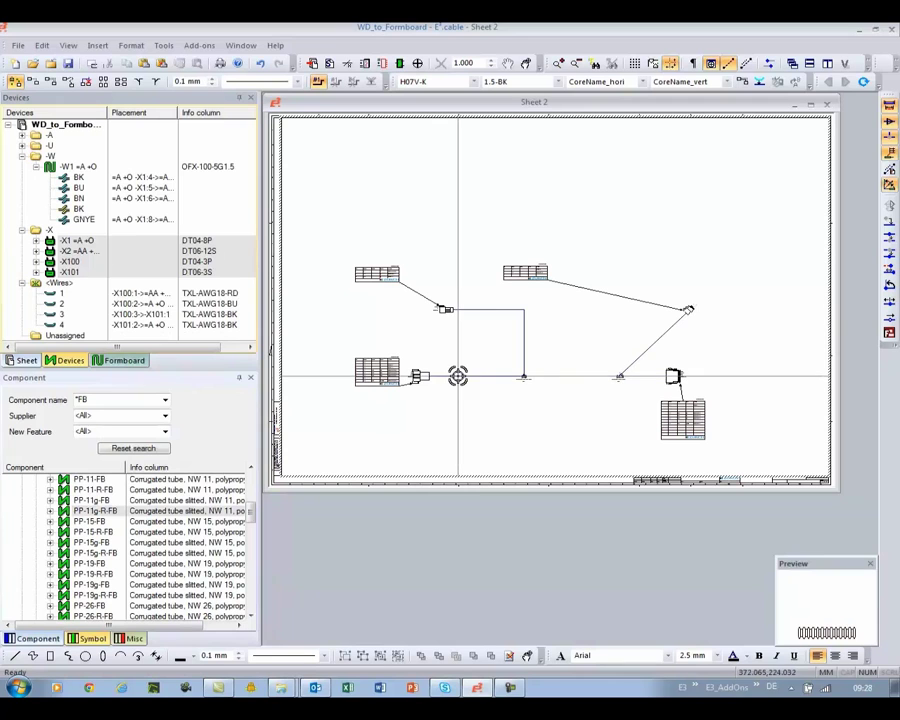
pyautogui.click(494, 309)
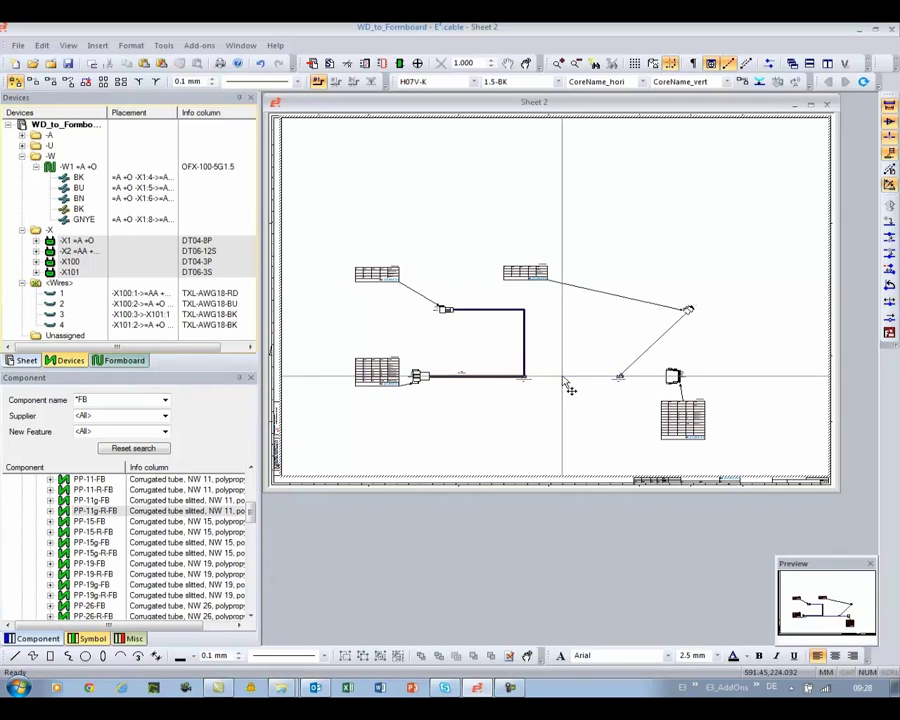
# Place PP-11g-R-FB corrugated tube on the segment between the distributors, the -X2 segment and the diagonal -X101 branch
pyautogui.rightClick(115, 512)
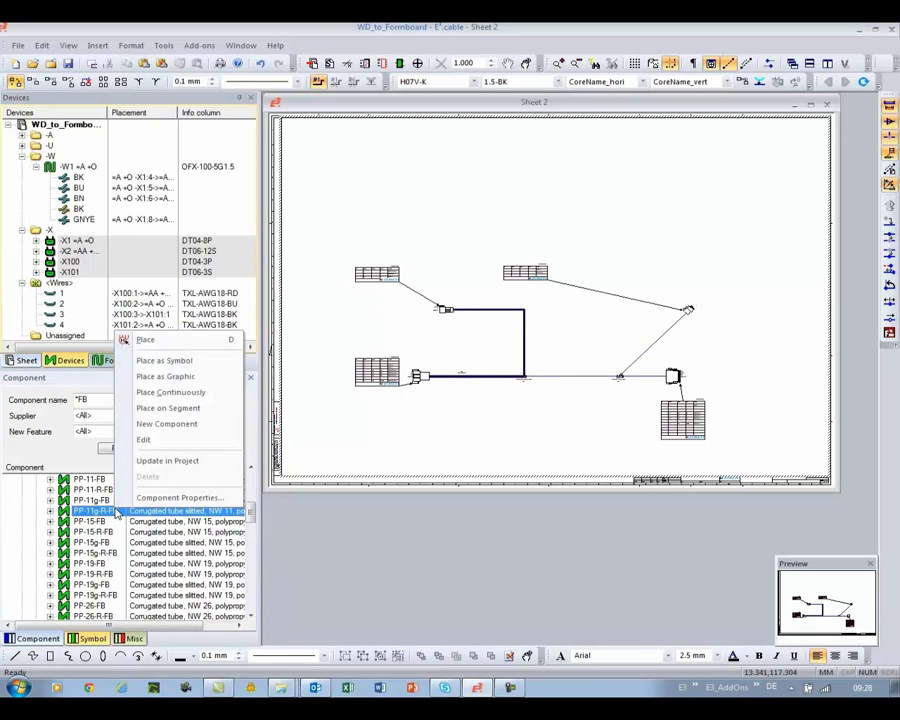
pyautogui.click(168, 408)
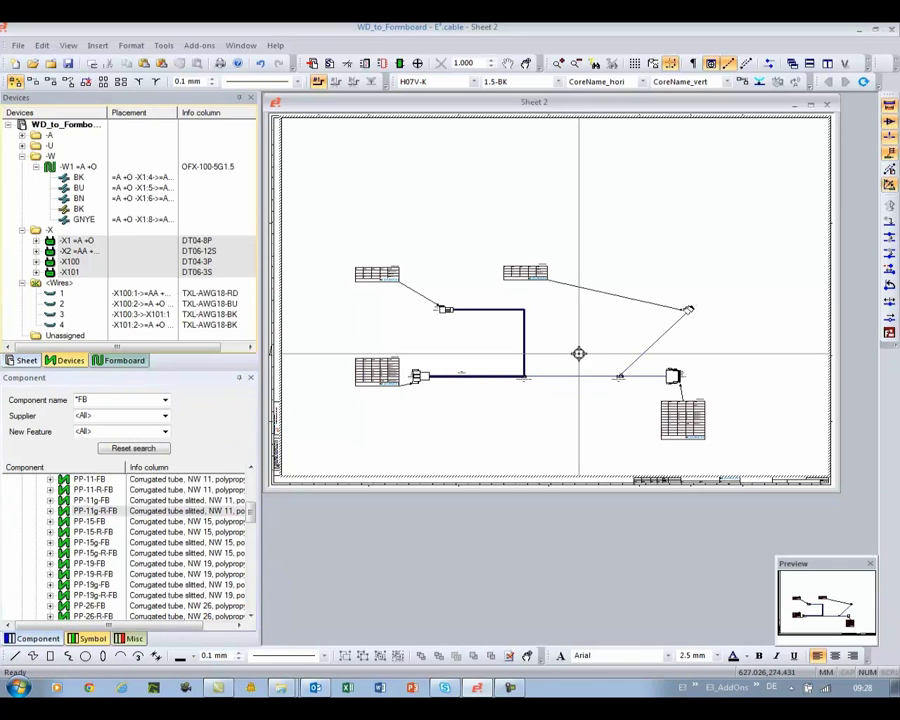
pyautogui.click(644, 353)
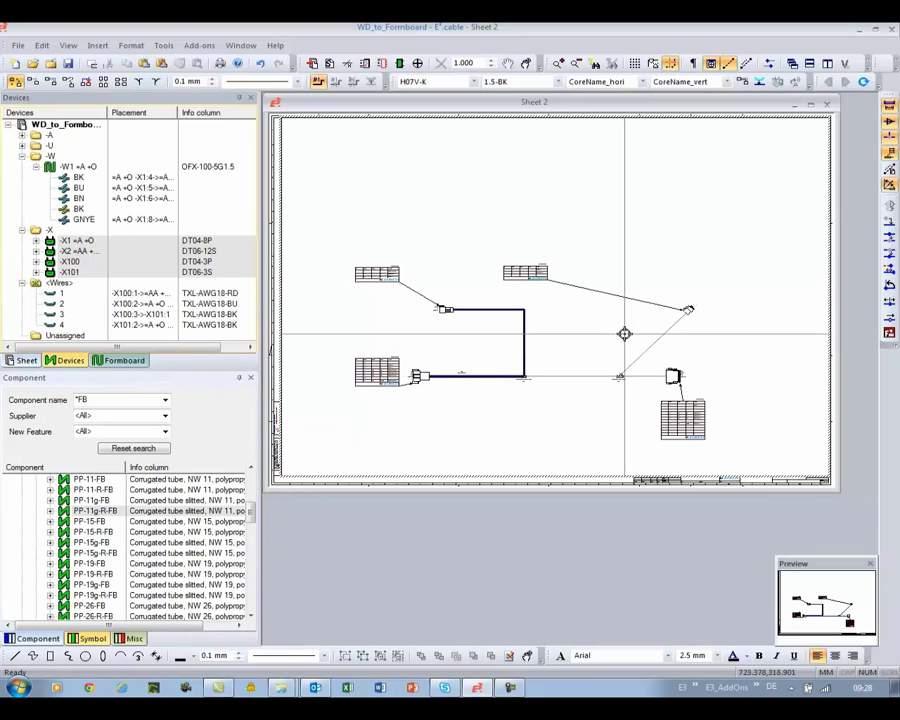
pyautogui.rightClick(623, 331)
pyautogui.click(653, 343)
# Place two Clips-WS-11-FB clips along the diagonal -X101 branch and two along the segment leading to -X2
pyautogui.moveTo(593, 317); pyautogui.dragTo(720, 416)
pyautogui.scroll(2, 577, 277)
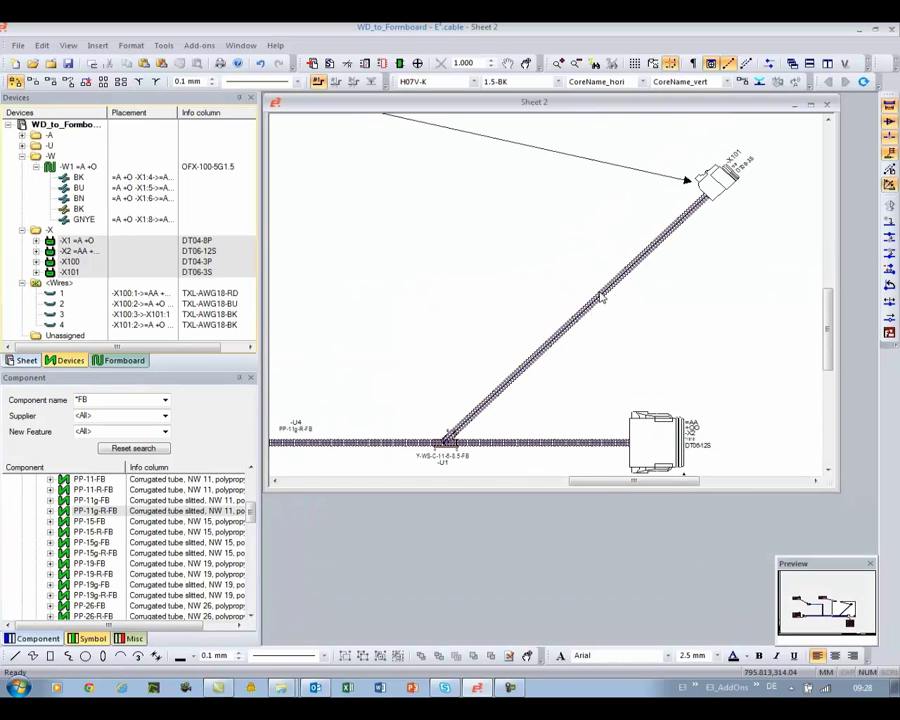
pyautogui.scroll(-2, 252, 524)
pyautogui.moveTo(252, 524); pyautogui.dragTo(249, 606)
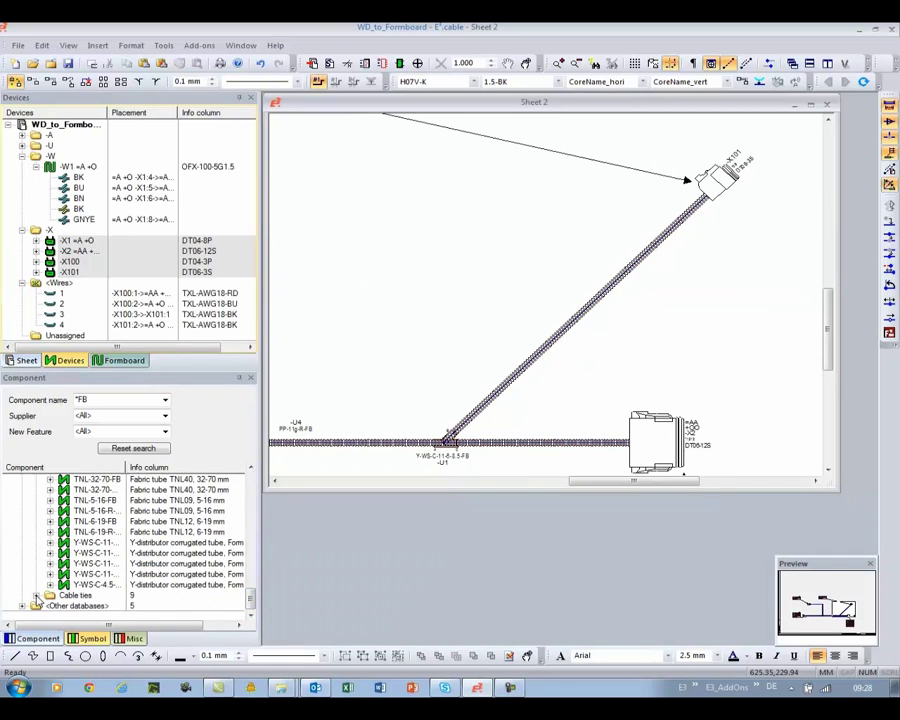
pyautogui.click(36, 597)
pyautogui.click(118, 523)
pyautogui.moveTo(118, 530); pyautogui.dragTo(518, 362)
pyautogui.click(93, 553)
pyautogui.moveTo(93, 553); pyautogui.dragTo(620, 281)
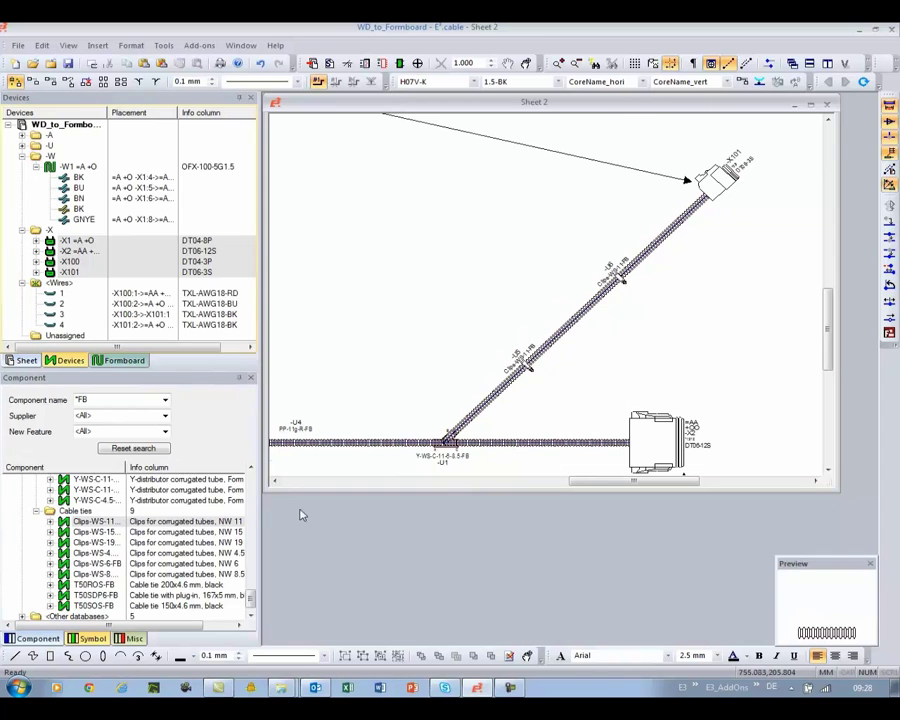
pyautogui.moveTo(103, 531); pyautogui.dragTo(510, 440)
pyautogui.moveTo(100, 521); pyautogui.dragTo(594, 450)
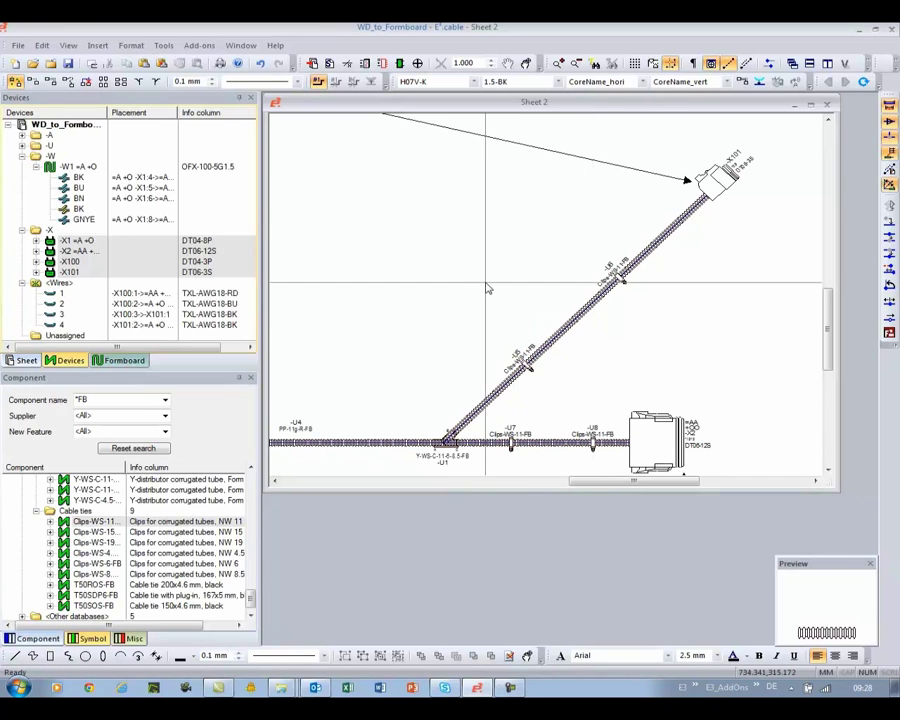
# Move the pin tables of -X101 and -X100 close above their connectors
pyautogui.press('Home')
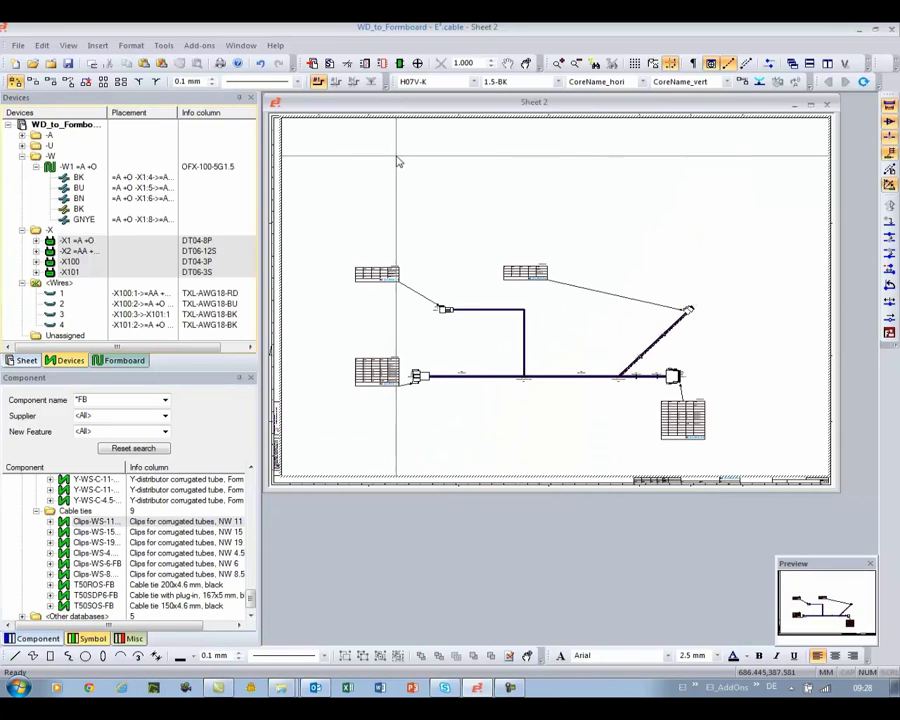
pyautogui.moveTo(525, 277); pyautogui.dragTo(677, 286)
pyautogui.moveTo(378, 280); pyautogui.dragTo(410, 291)
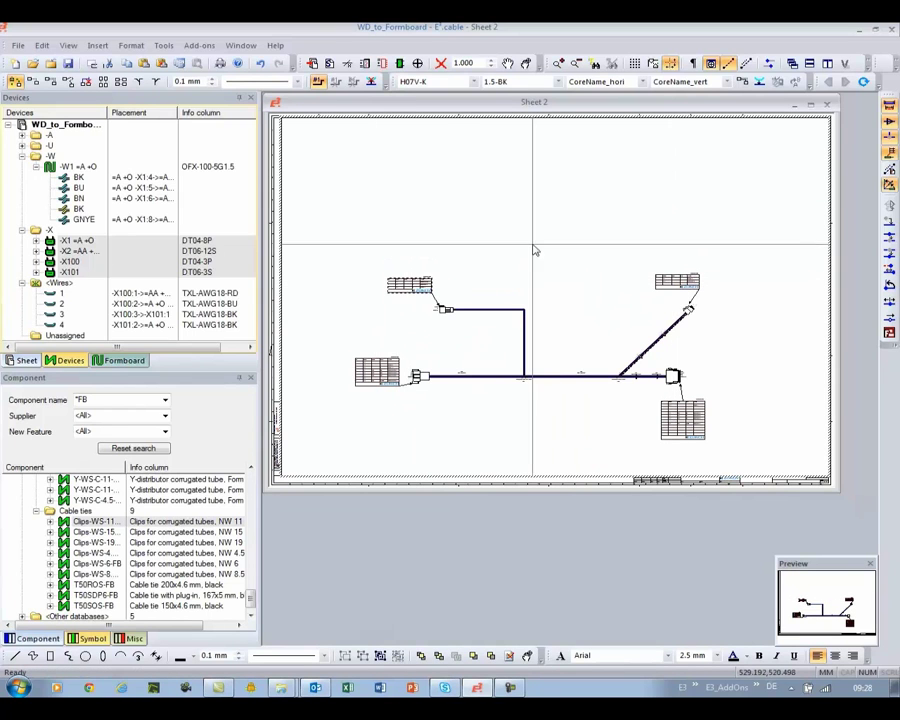
# Generate the Bill of Material report for the WD_to_Formboard project as an Excel file
pyautogui.click(164, 46)
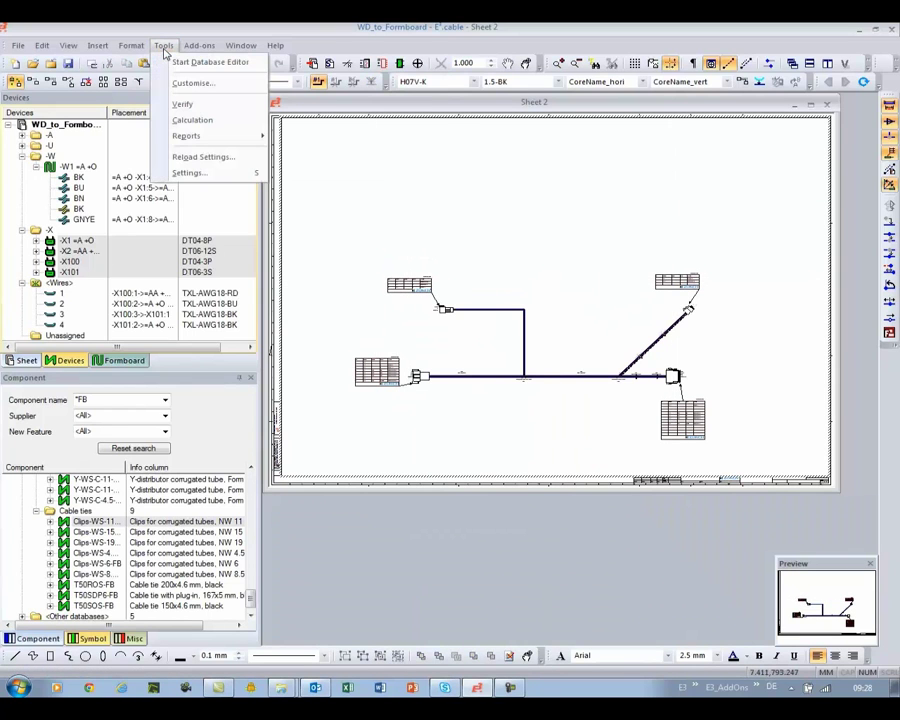
pyautogui.moveTo(215, 137)
pyautogui.moveTo(322, 152)
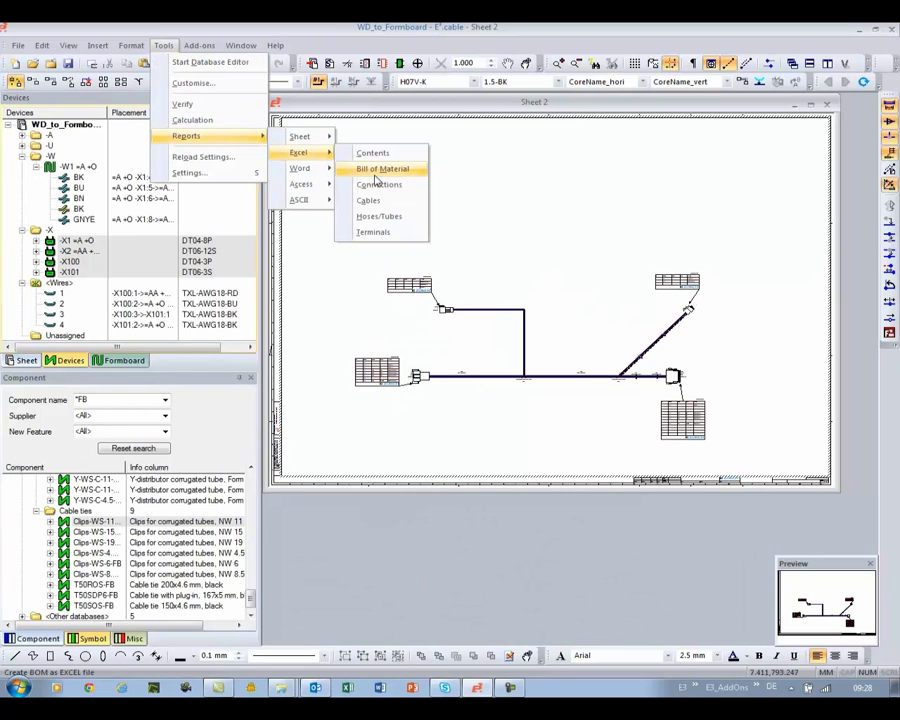
pyautogui.click(385, 169)
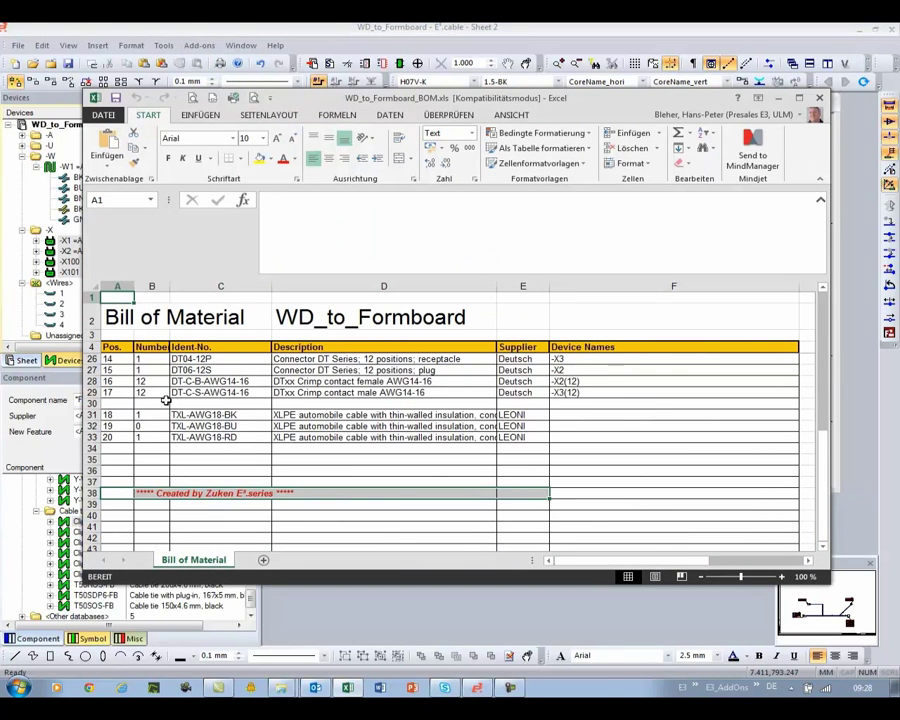
# Review the corrugated tube, distributor and connector entries in the Excel bill of material, and close the workbook
pyautogui.scroll(7, 342, 420)
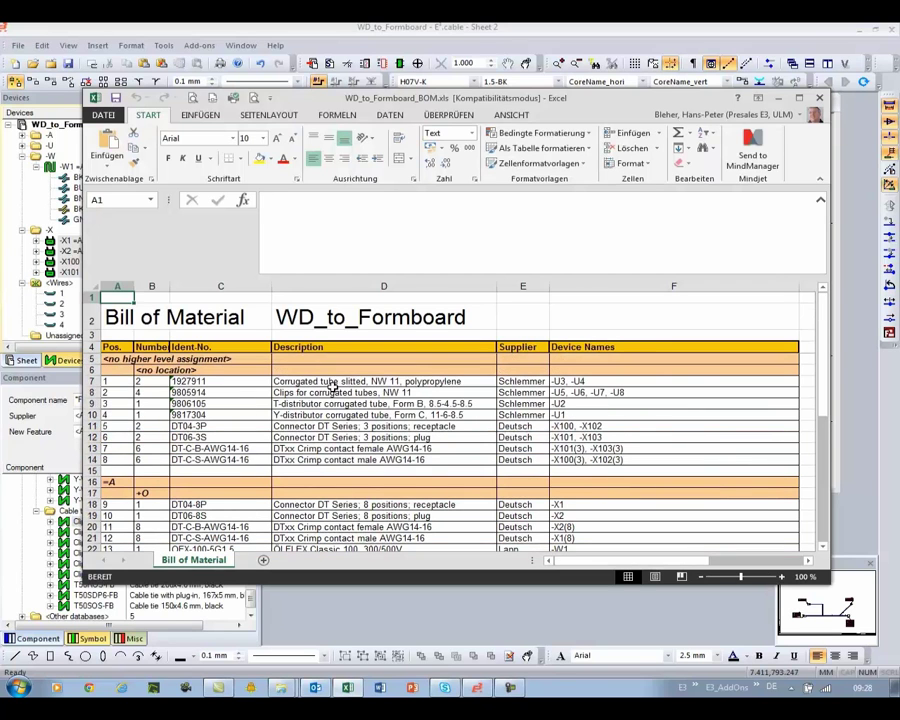
pyautogui.click(320, 381)
pyautogui.click(343, 414)
pyautogui.click(345, 437)
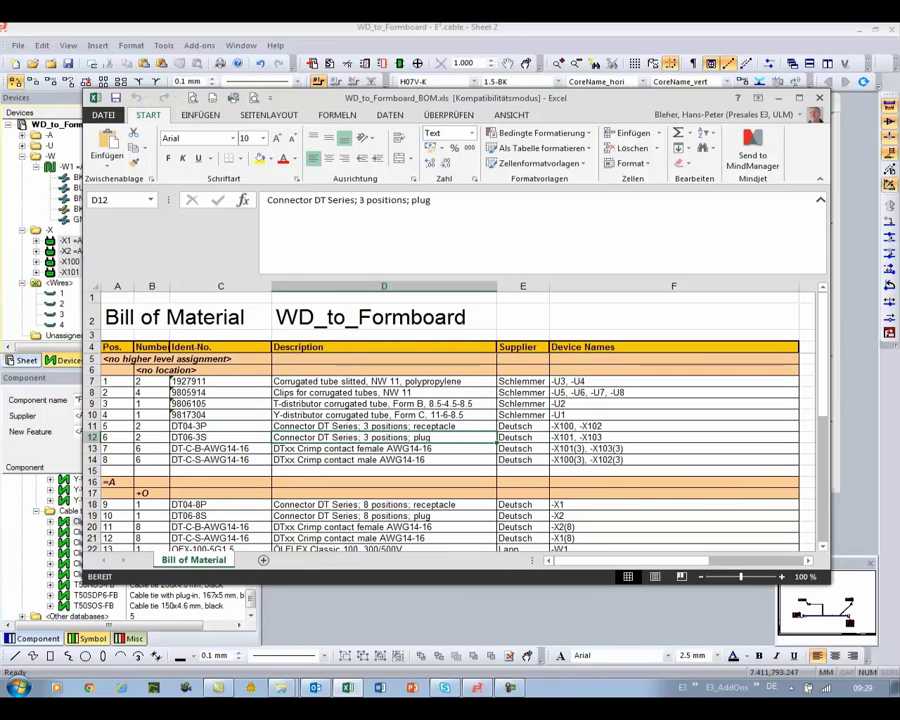
pyautogui.click(819, 97)
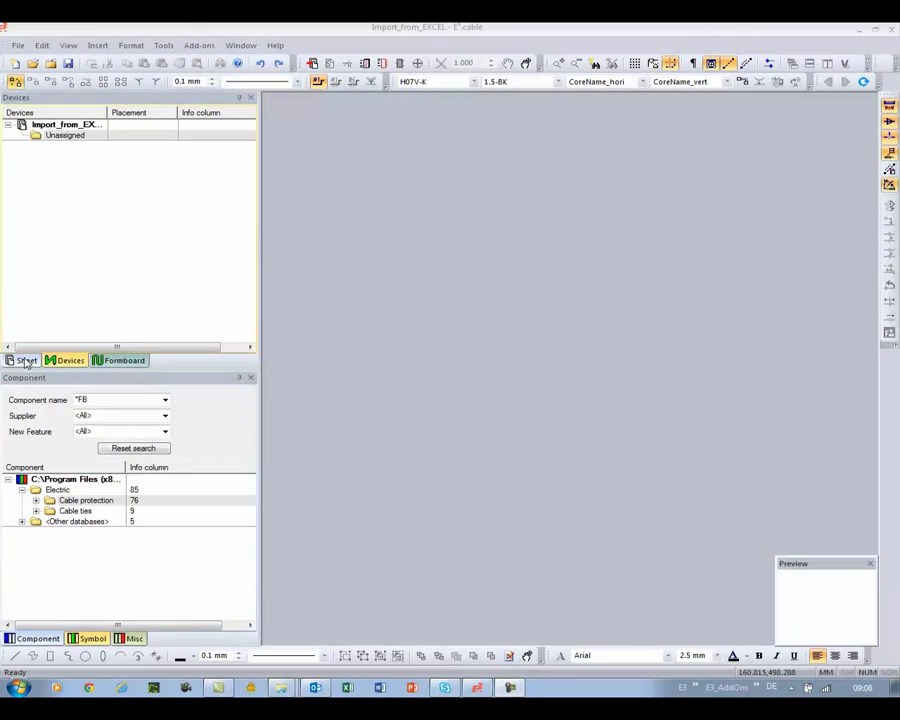
# Start the Excel BOM and connection list import in the Import_from_EXCEL project and open BOM and CONN_Formboard.xls for viewing
pyautogui.click(26, 361)
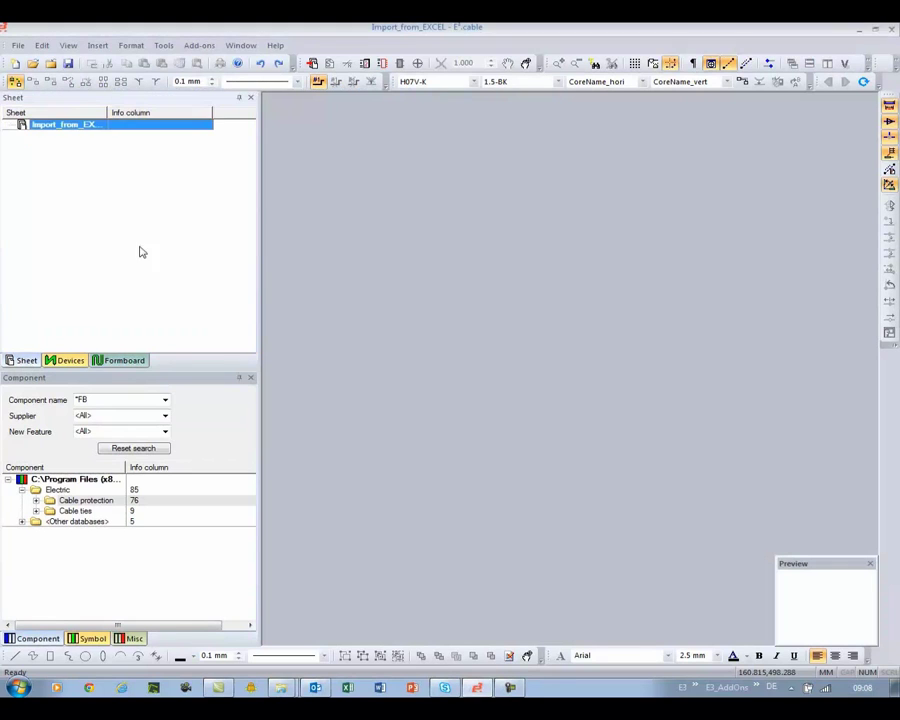
pyautogui.click(199, 45)
pyautogui.click(229, 136)
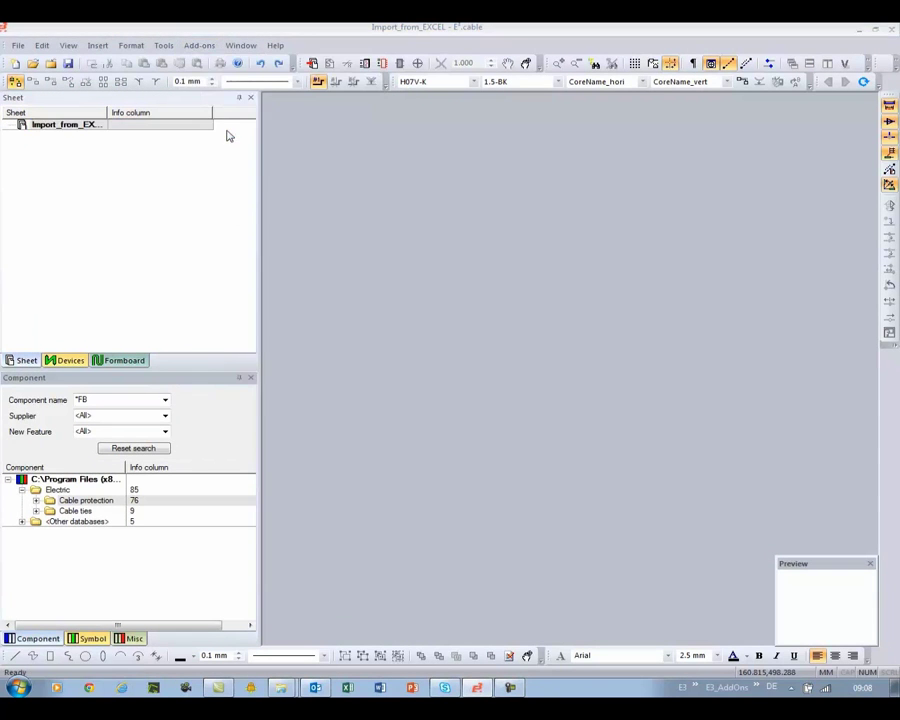
pyautogui.click(590, 300)
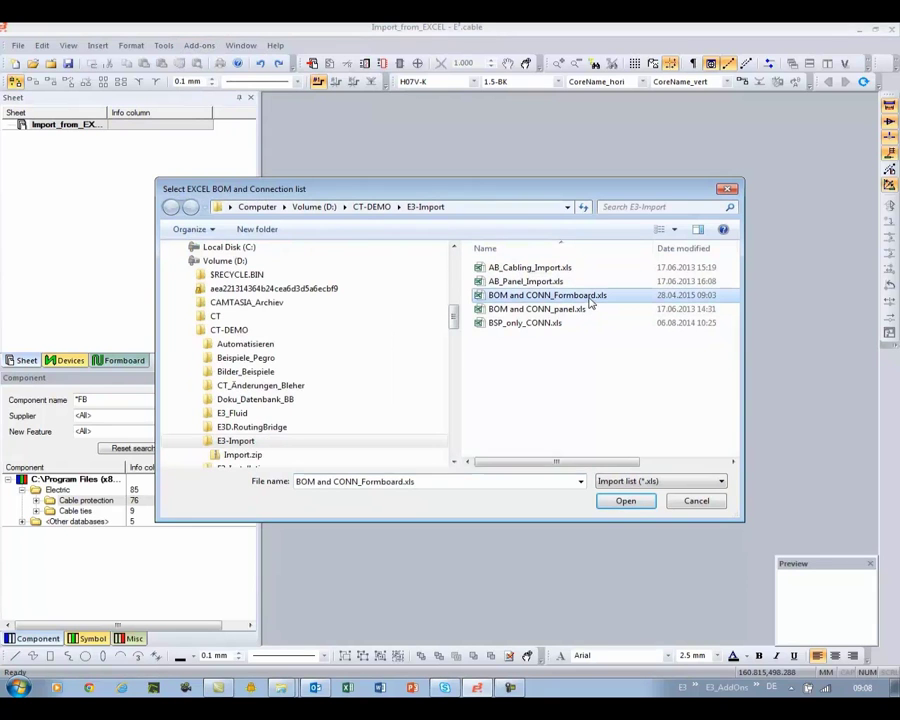
pyautogui.rightClick(590, 298)
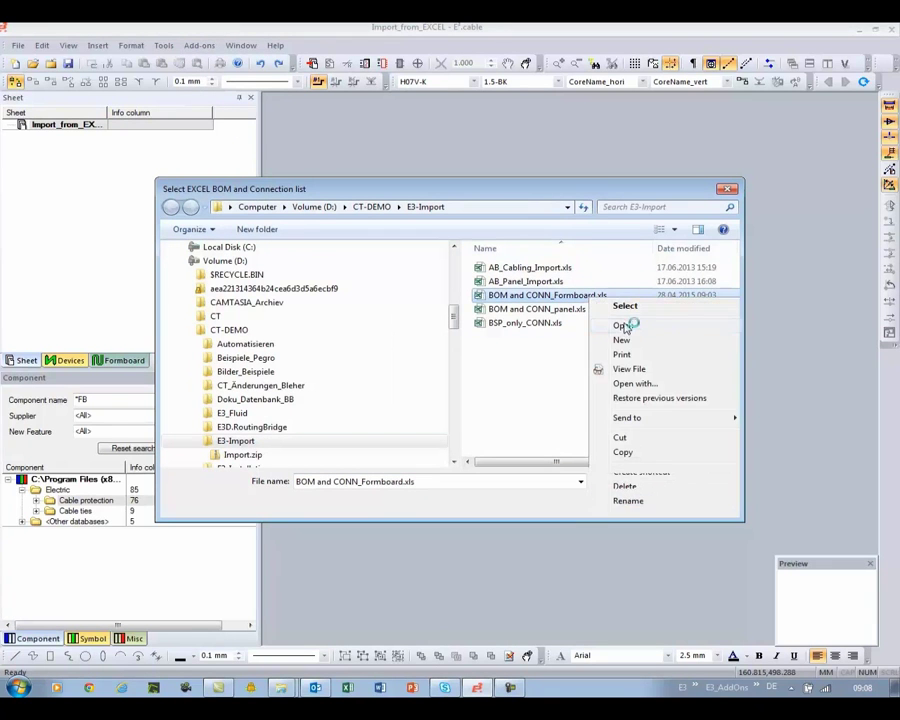
pyautogui.click(623, 327)
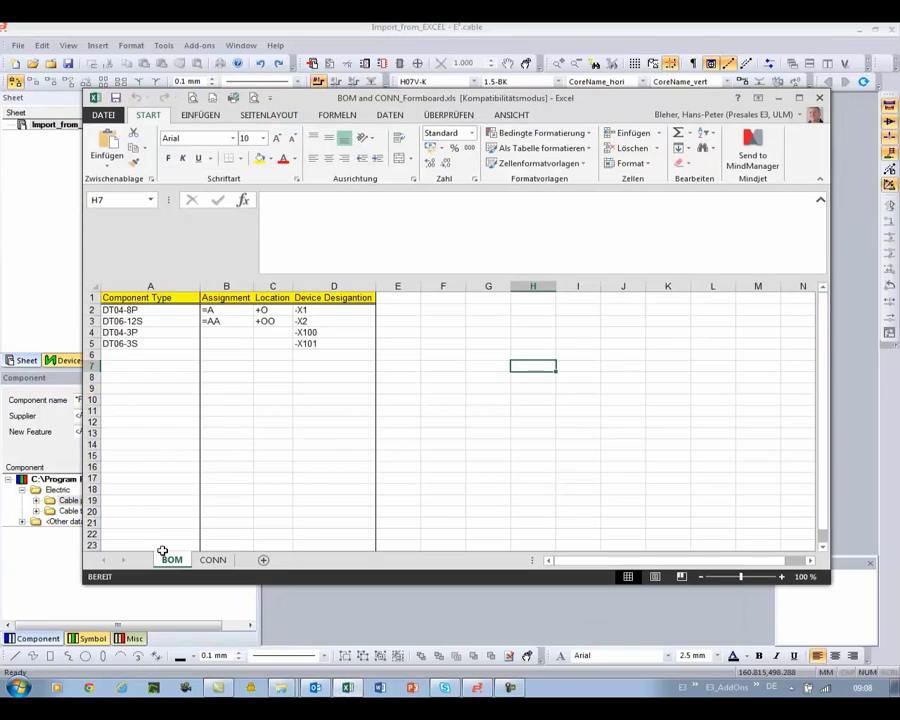
# Examine the connector list on the BOM sheet and the TXL wire rows with their From and To pins on the CONN sheet
pyautogui.moveTo(127, 311); pyautogui.dragTo(297, 344)
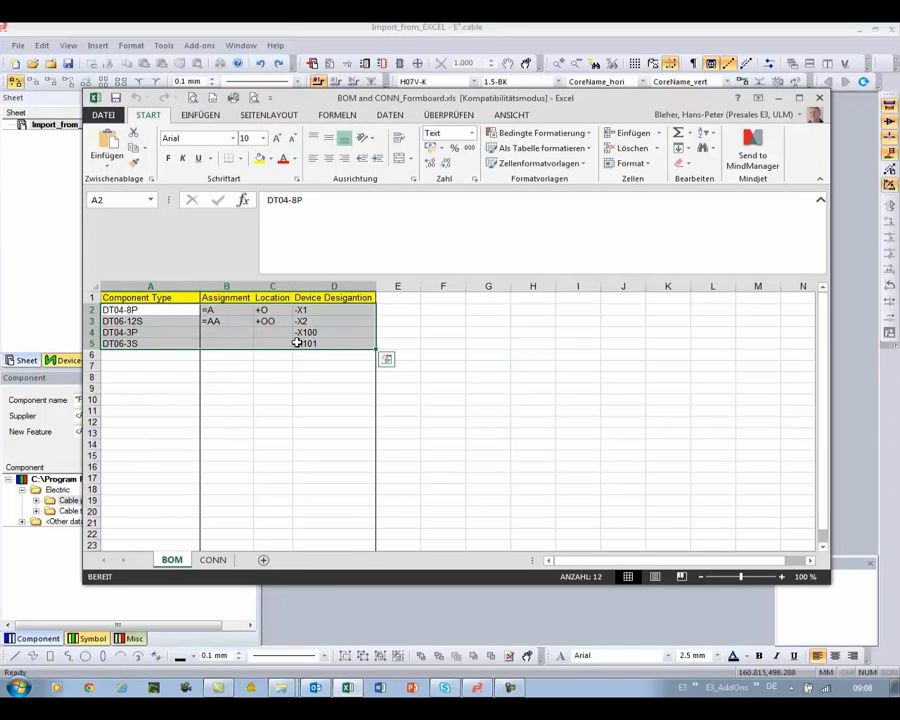
pyautogui.click(215, 560)
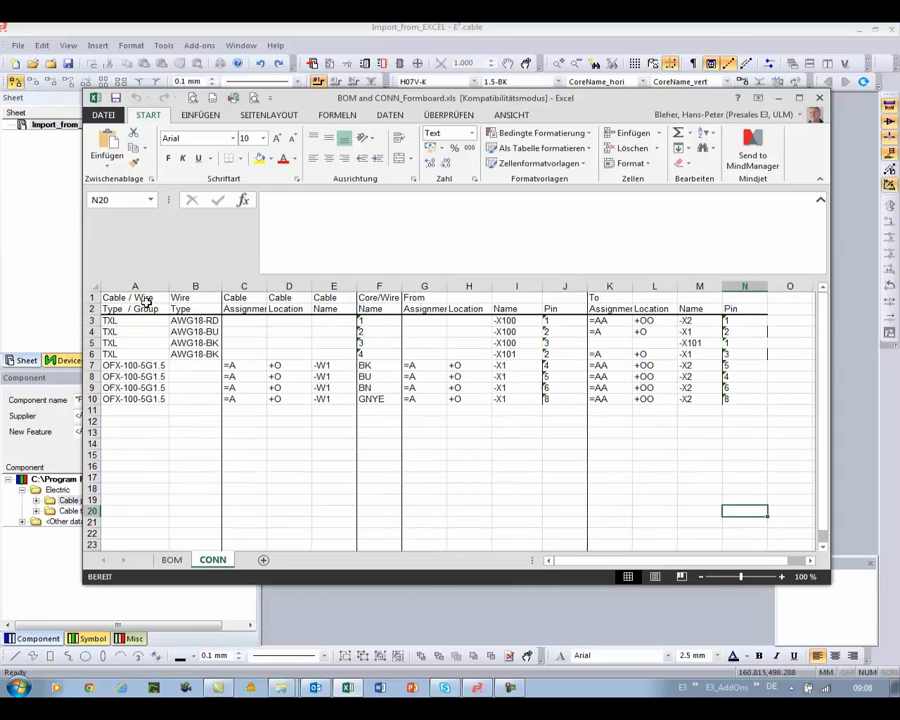
pyautogui.moveTo(136, 298); pyautogui.dragTo(166, 321)
pyautogui.moveTo(108, 320); pyautogui.dragTo(365, 350)
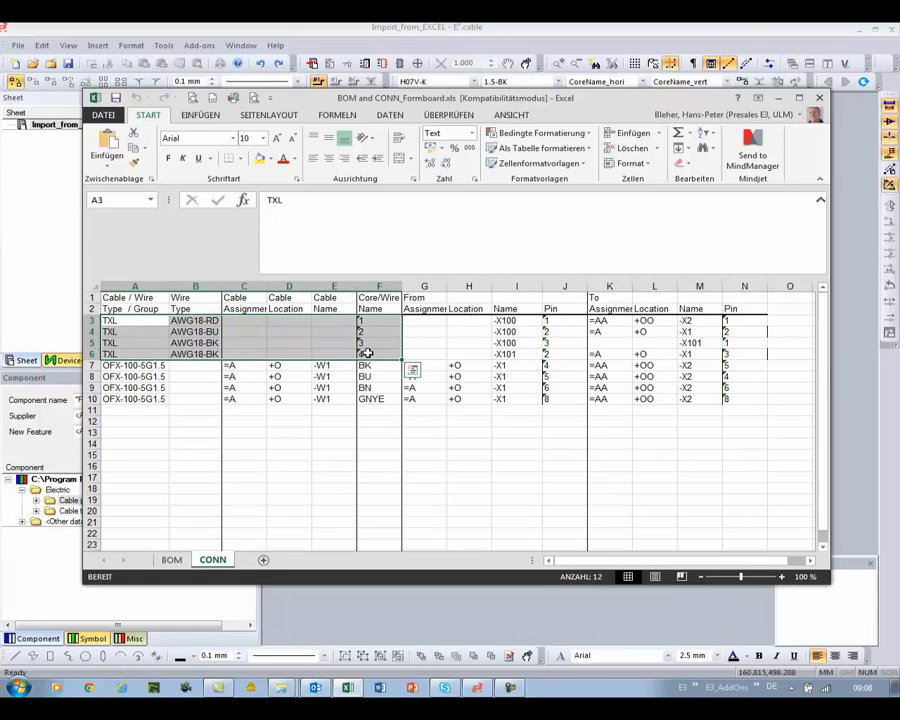
pyautogui.click(427, 298)
pyautogui.moveTo(422, 321); pyautogui.dragTo(557, 355)
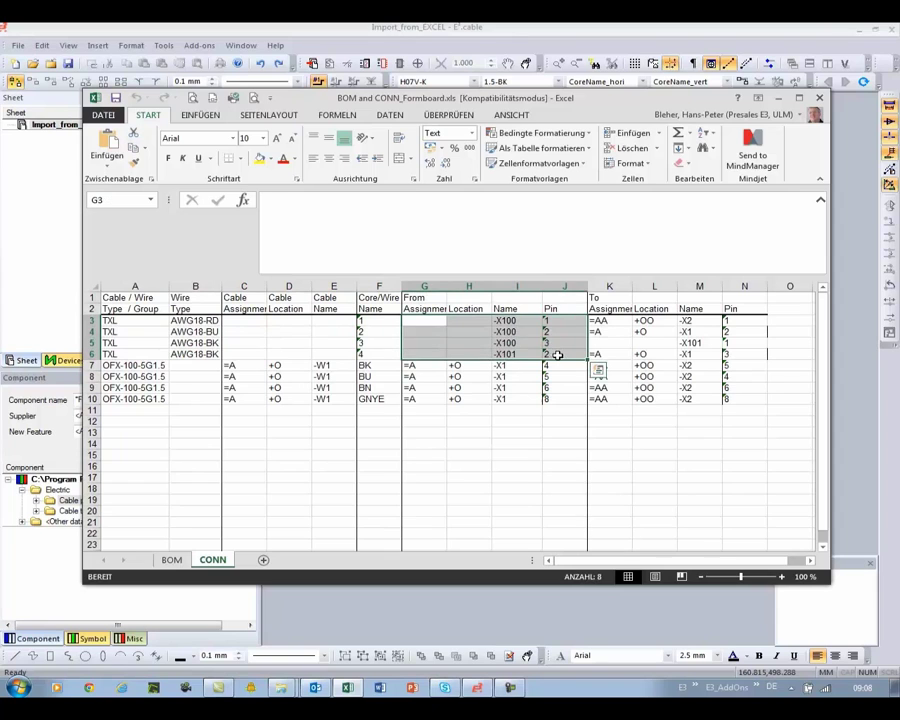
pyautogui.click(610, 302)
pyautogui.moveTo(599, 321); pyautogui.dragTo(737, 356)
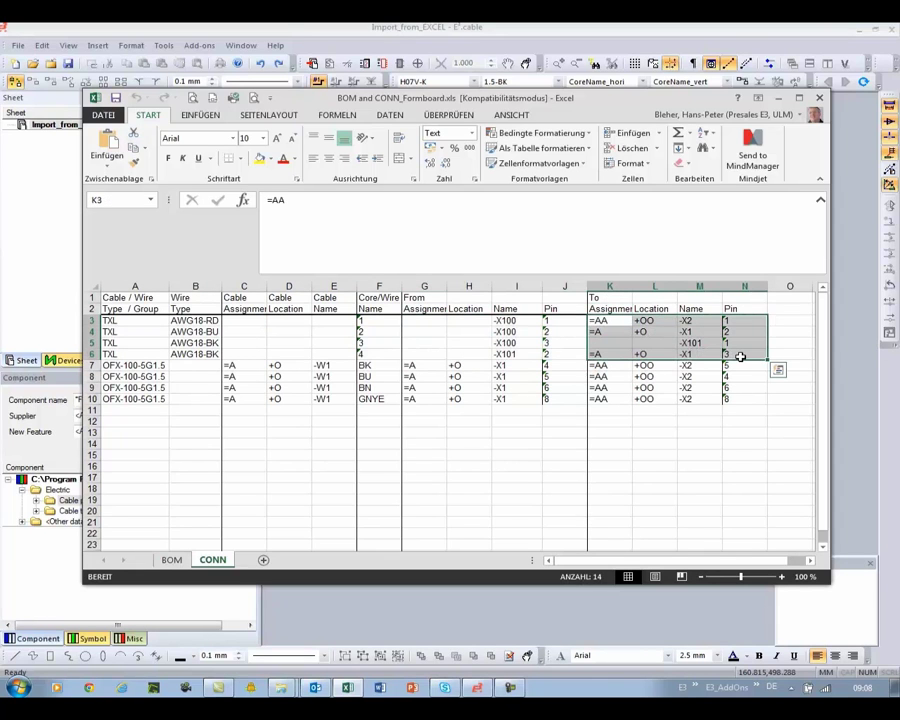
# Examine the OFX-100-5G1.5 cable rows for -W1 on the CONN sheet and close the workbook
pyautogui.click(118, 299)
pyautogui.moveTo(116, 367); pyautogui.dragTo(744, 393)
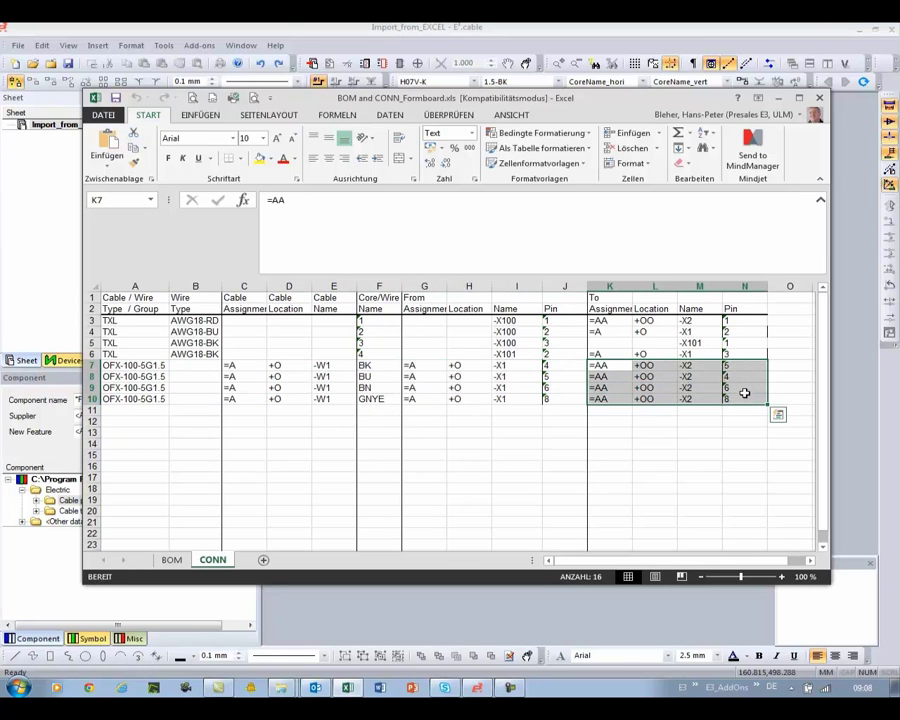
pyautogui.click(821, 99)
# Import BOM and CONN_Formboard.xls into the project and expand cable -W1, the wires and the connectors in the device tree
pyautogui.click(625, 500)
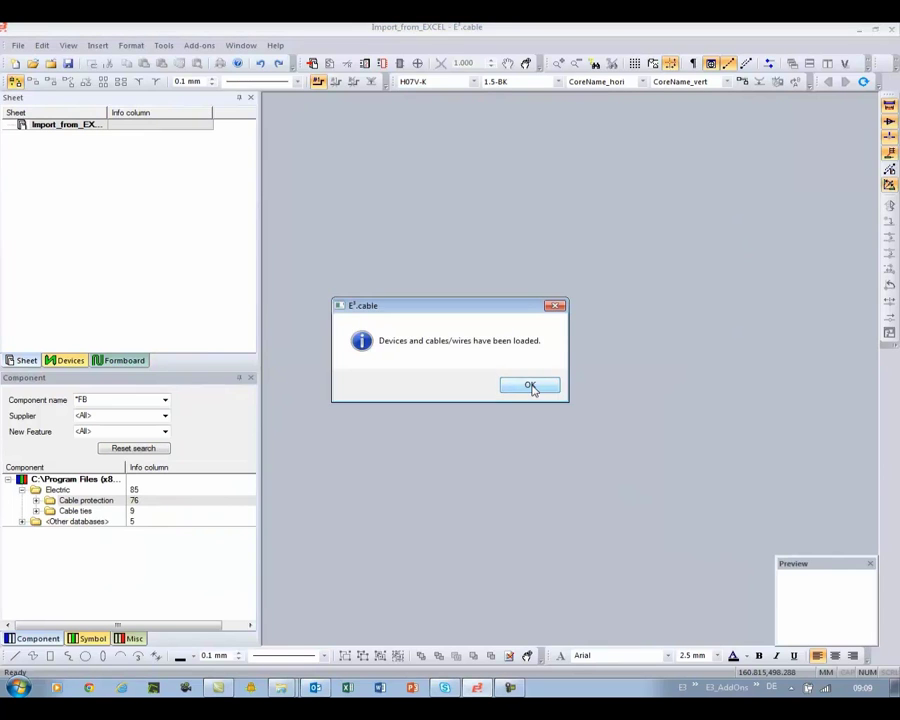
pyautogui.click(531, 387)
pyautogui.click(68, 361)
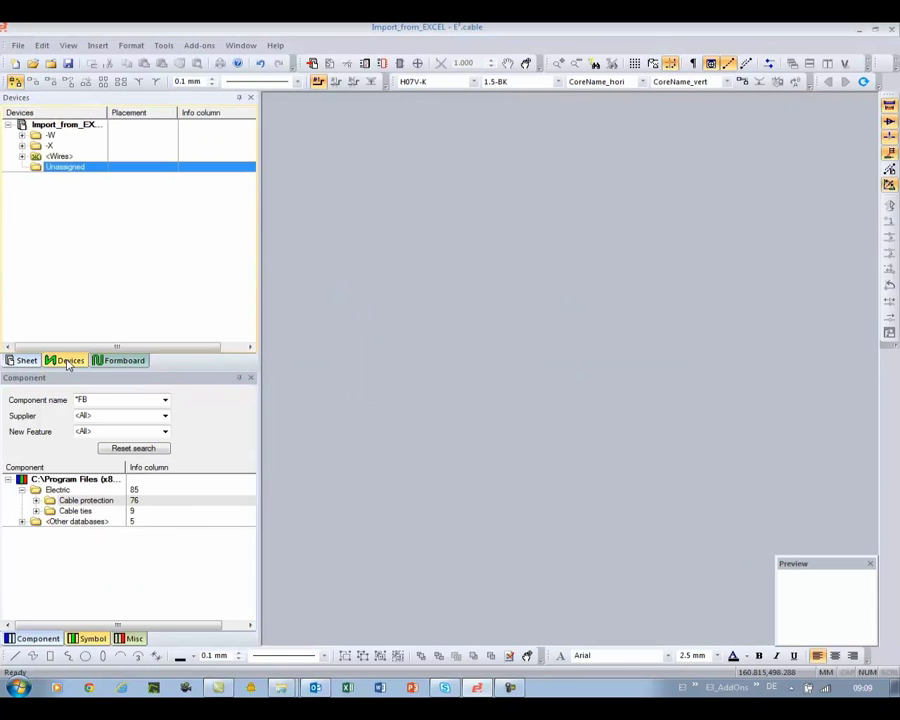
pyautogui.click(22, 135)
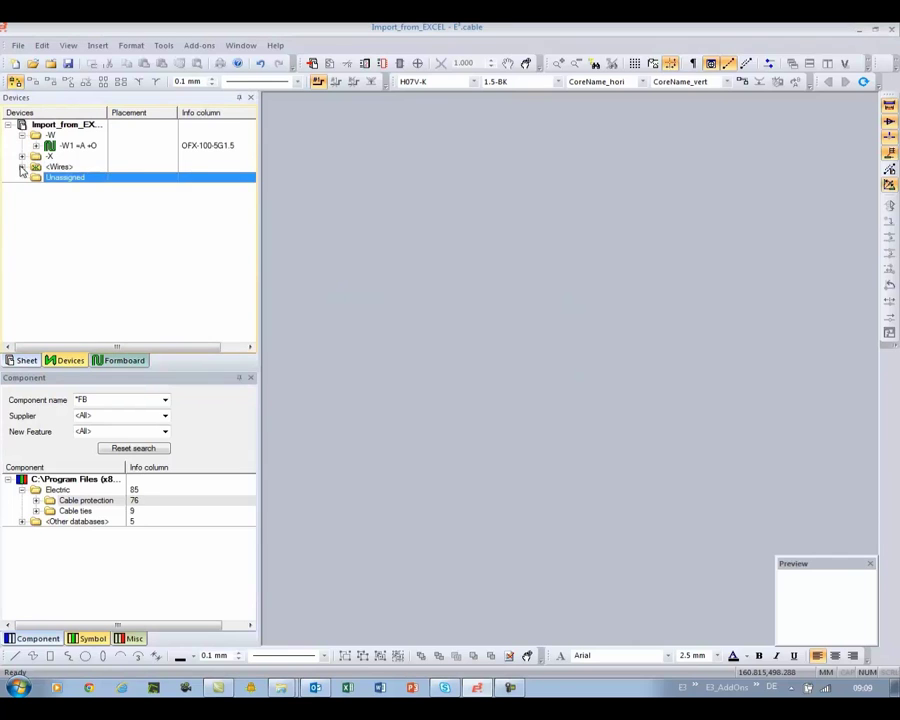
pyautogui.click(22, 167)
pyautogui.click(36, 146)
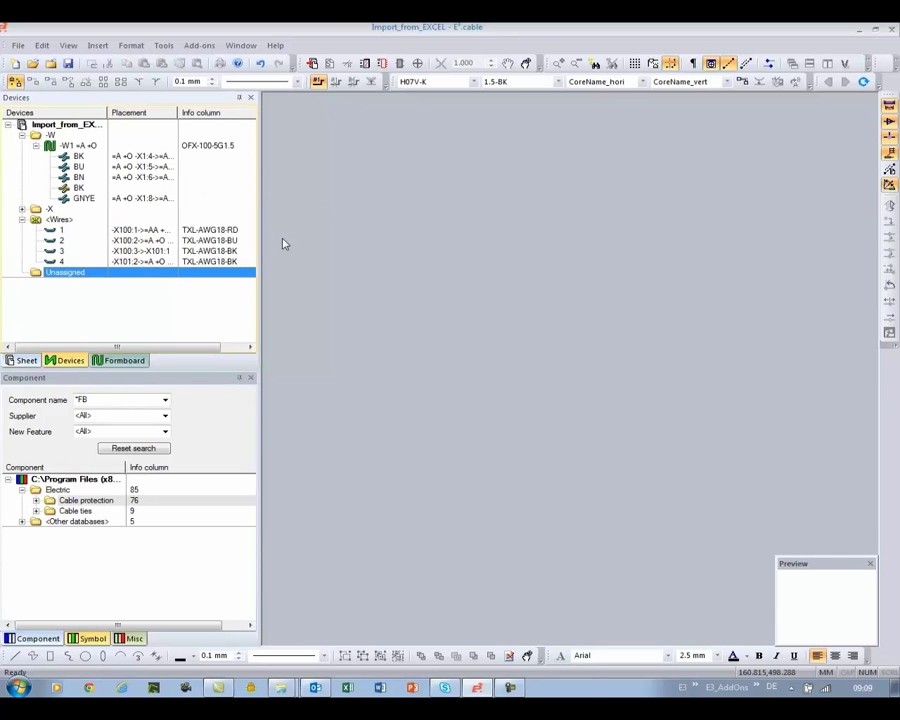
pyautogui.click(22, 209)
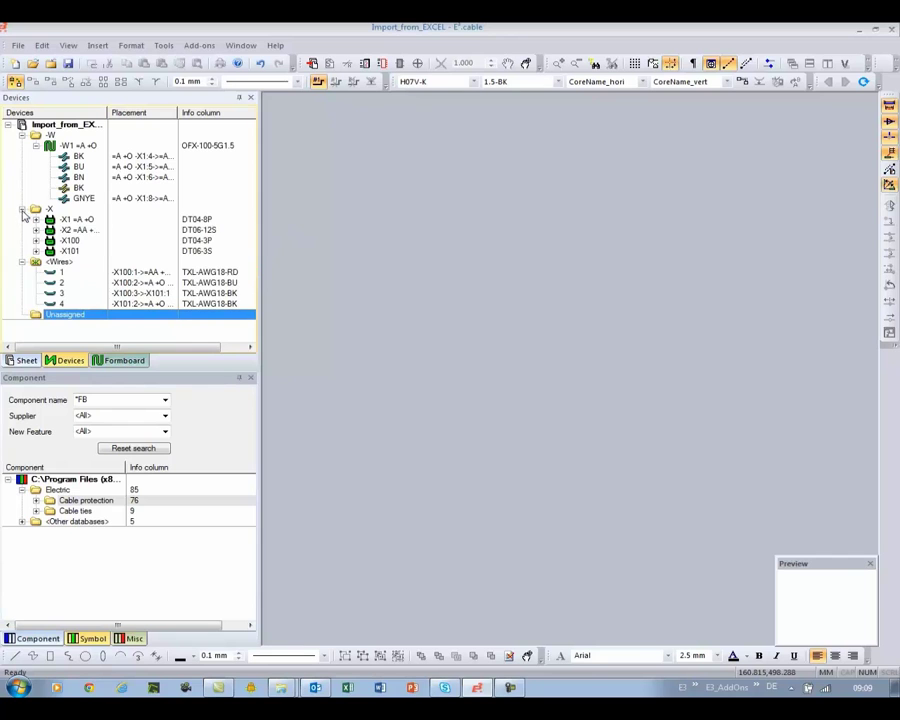
# Insert a new sheet 1 with format DINA0 and type Formboard at the end of the project
pyautogui.click(312, 63)
pyautogui.click(449, 323)
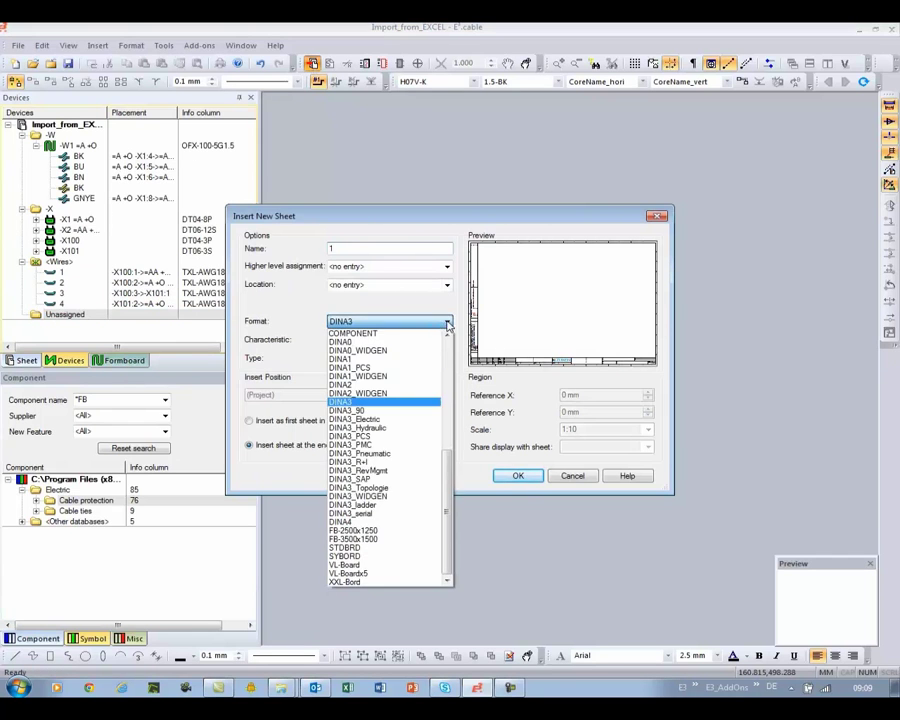
pyautogui.click(384, 343)
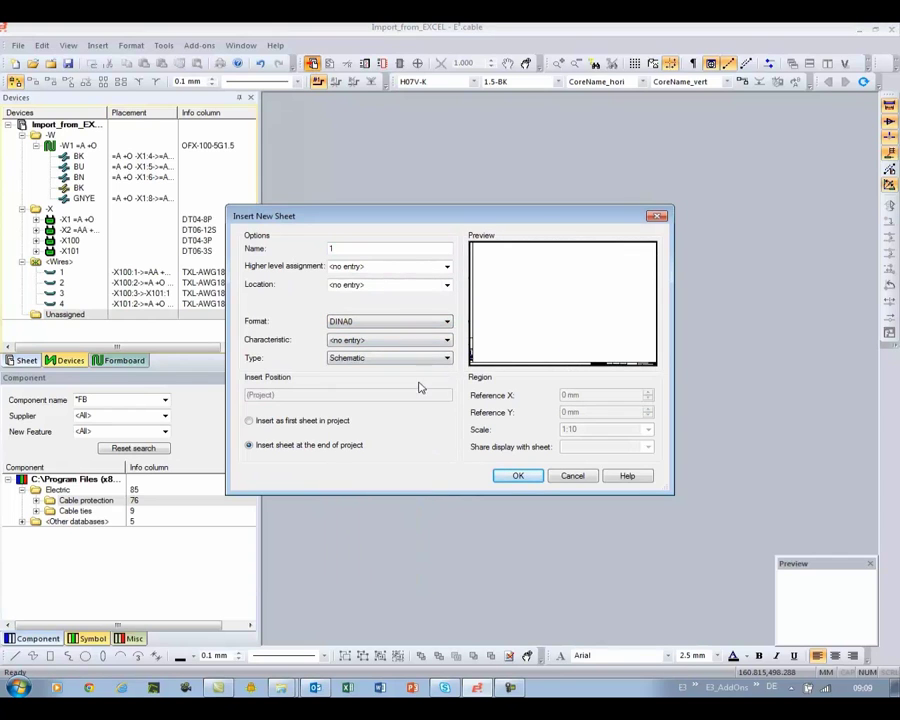
pyautogui.click(447, 360)
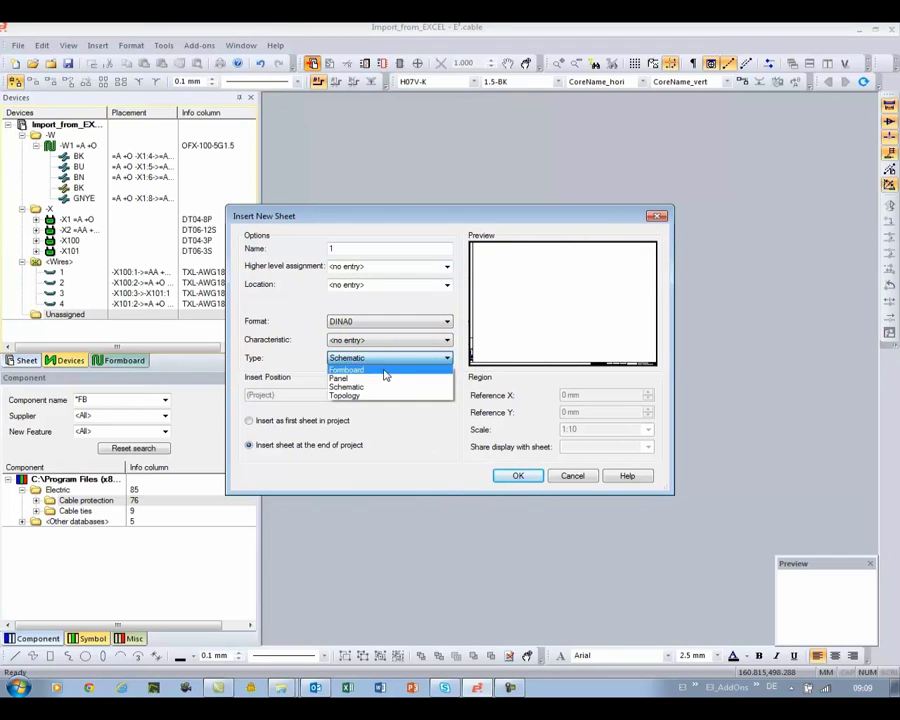
pyautogui.click(386, 370)
pyautogui.click(518, 476)
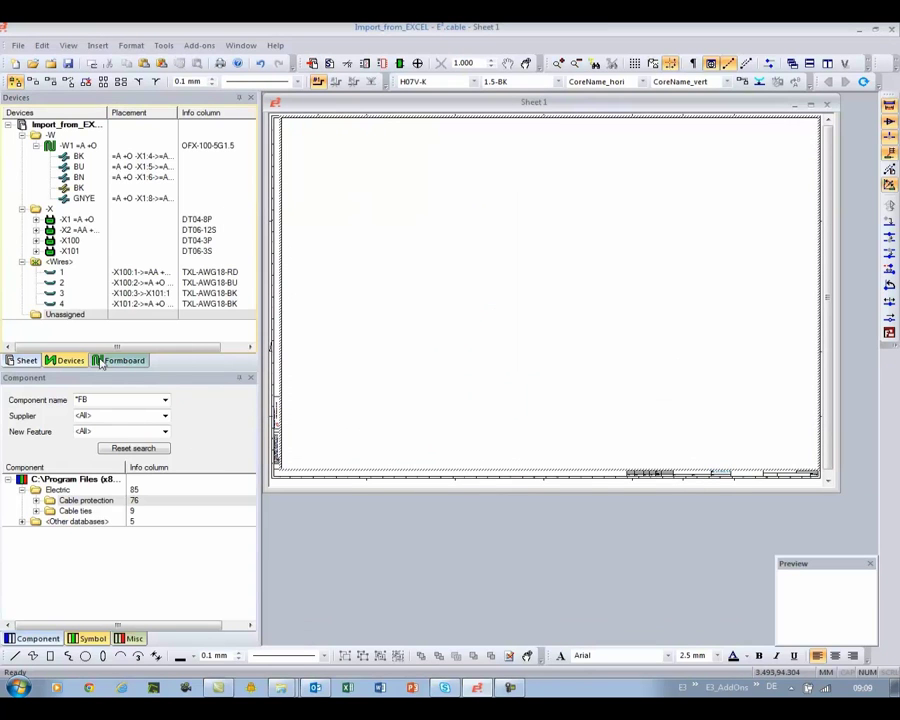
# Start placing connectors -X1, -X2, -X100 and -X101 on the formboard, setting down -X1 as side-view symbol DT04-P008TV with its pin table below
pyautogui.click(73, 221)
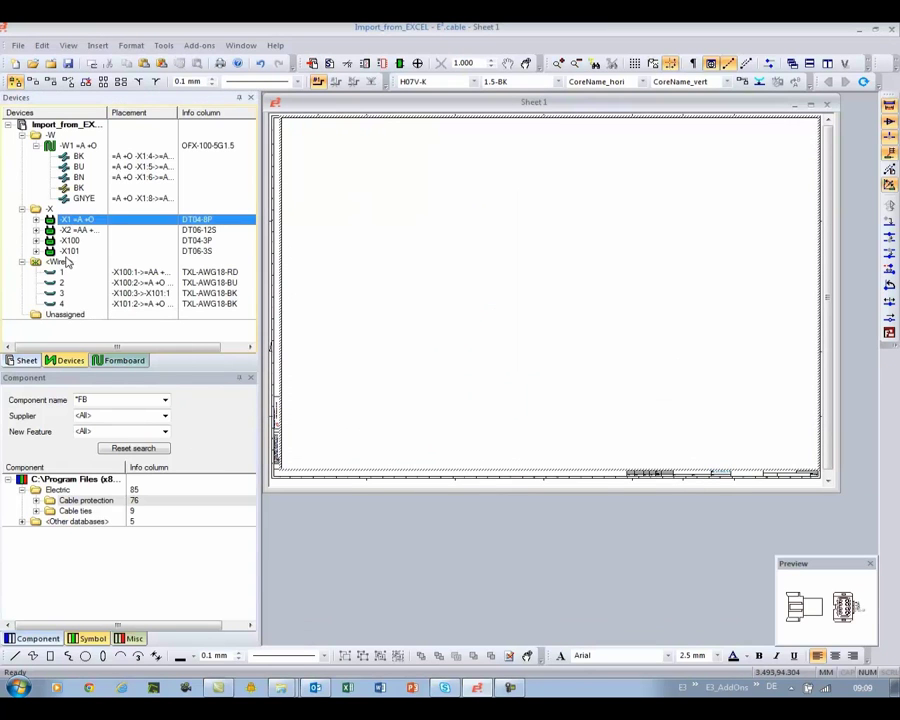
pyautogui.keyDown('shift'); pyautogui.click(70, 251); pyautogui.keyUp('shift')
pyautogui.rightClick(72, 251)
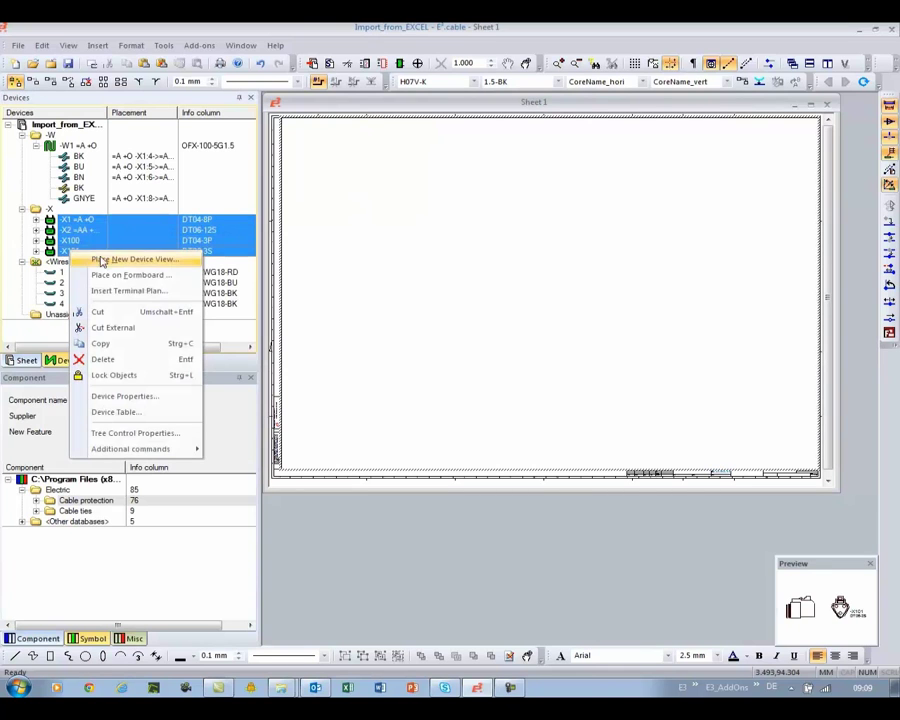
pyautogui.click(130, 275)
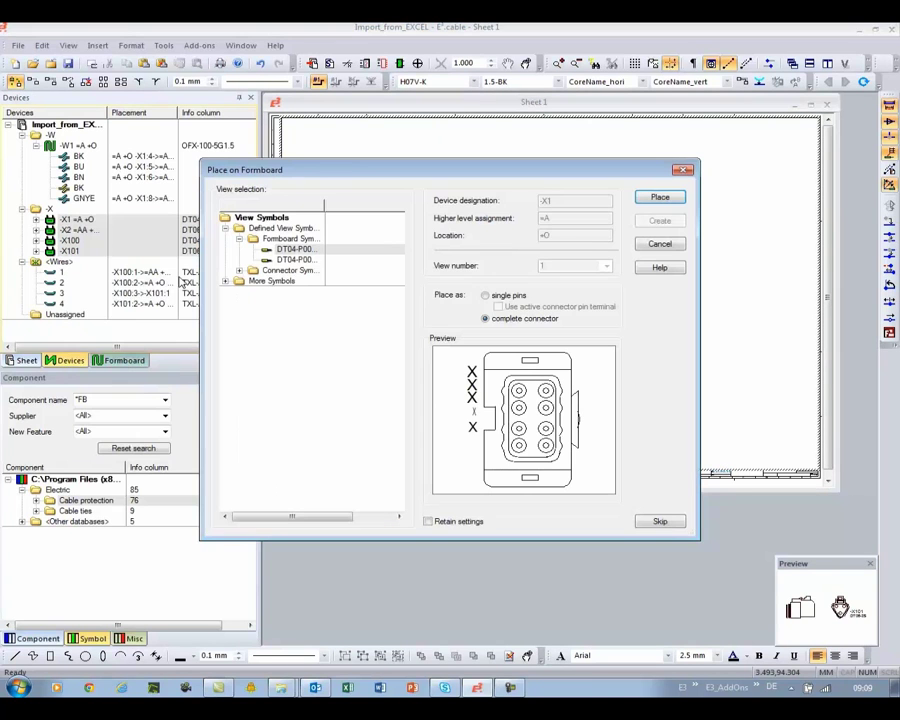
pyautogui.click(291, 259)
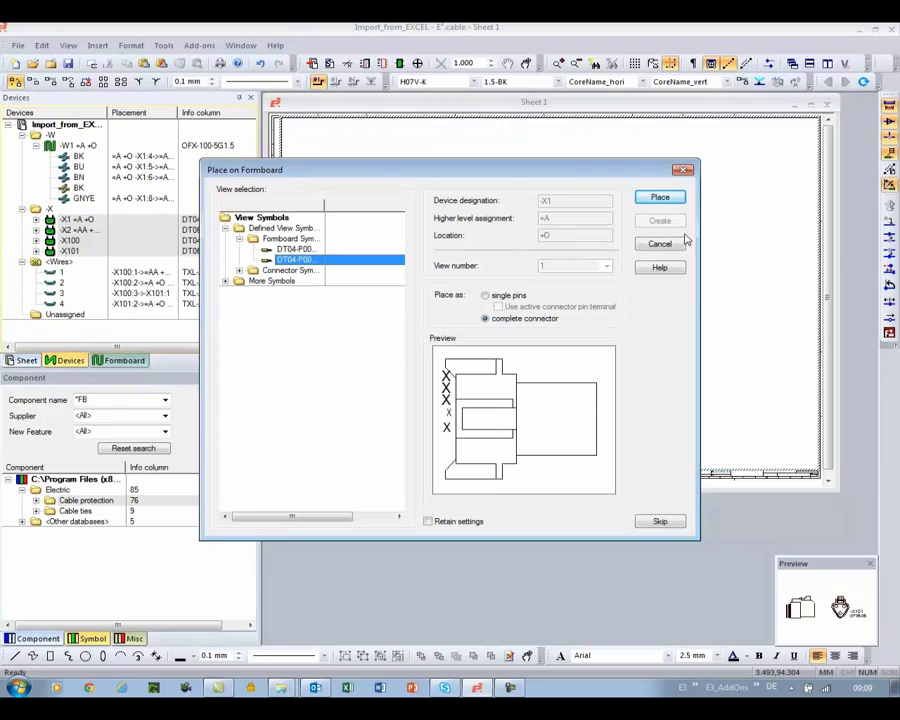
pyautogui.click(660, 197)
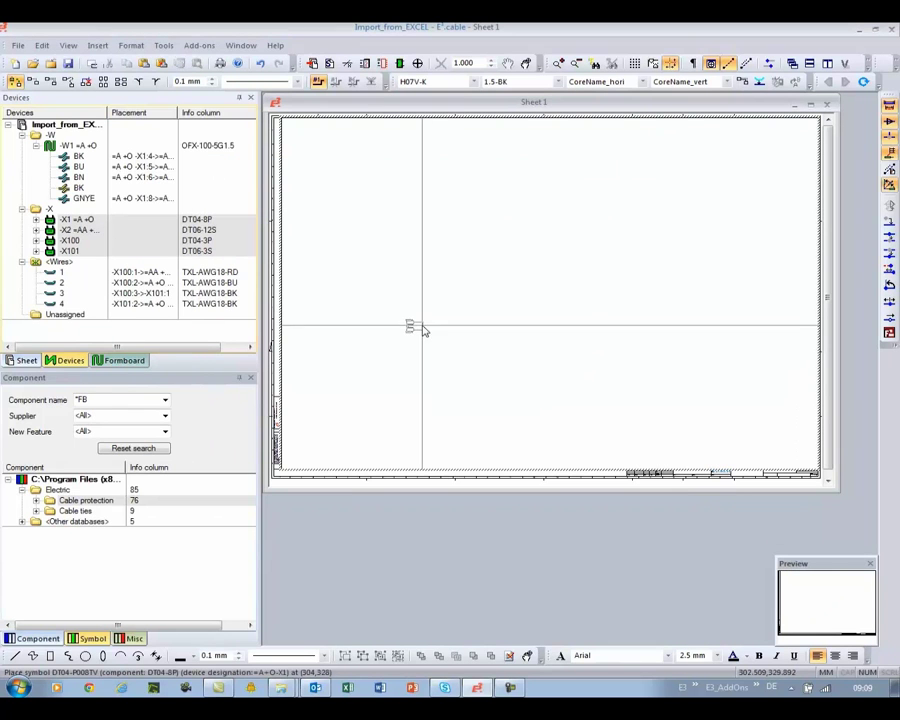
pyautogui.click(376, 354)
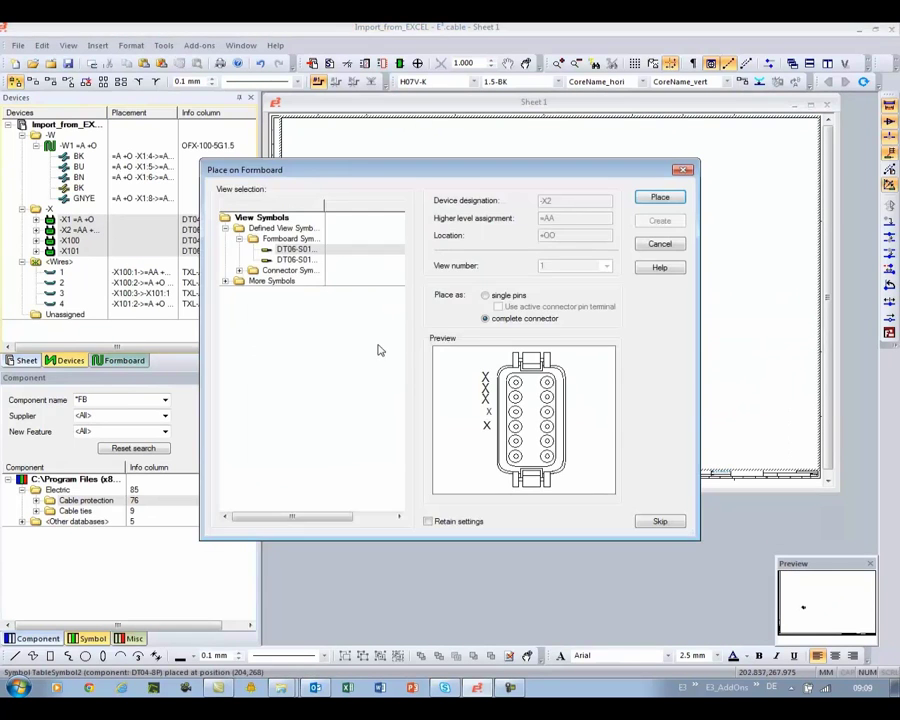
# Place connector -X2 as side-view symbol DT06-S012TV, mirrored on the Y-axis and level with -X1, with its pin table below
pyautogui.click(305, 260)
pyautogui.click(660, 197)
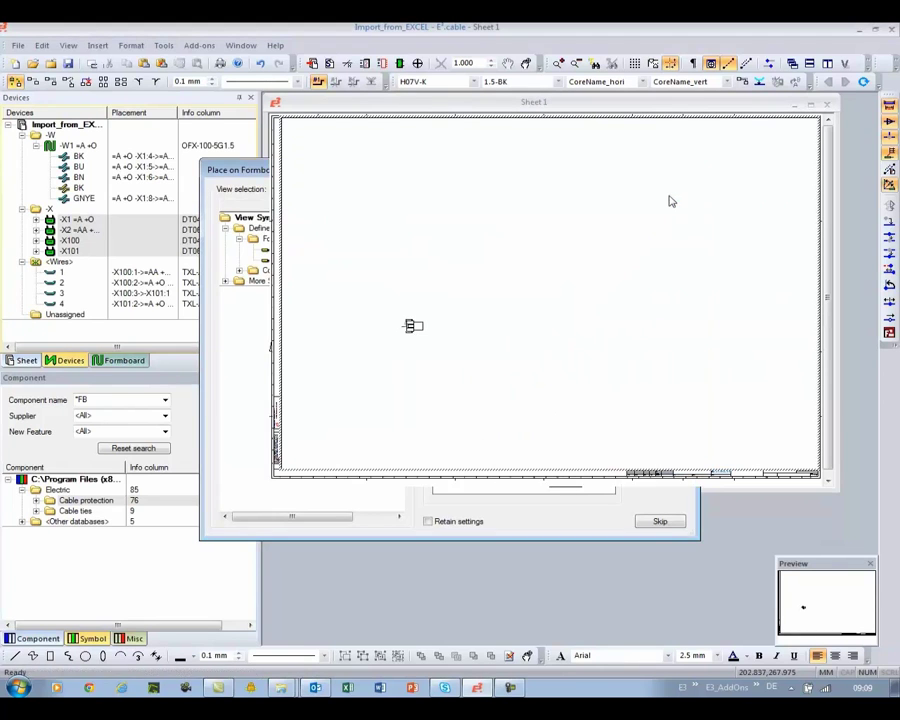
pyautogui.rightClick(526, 328)
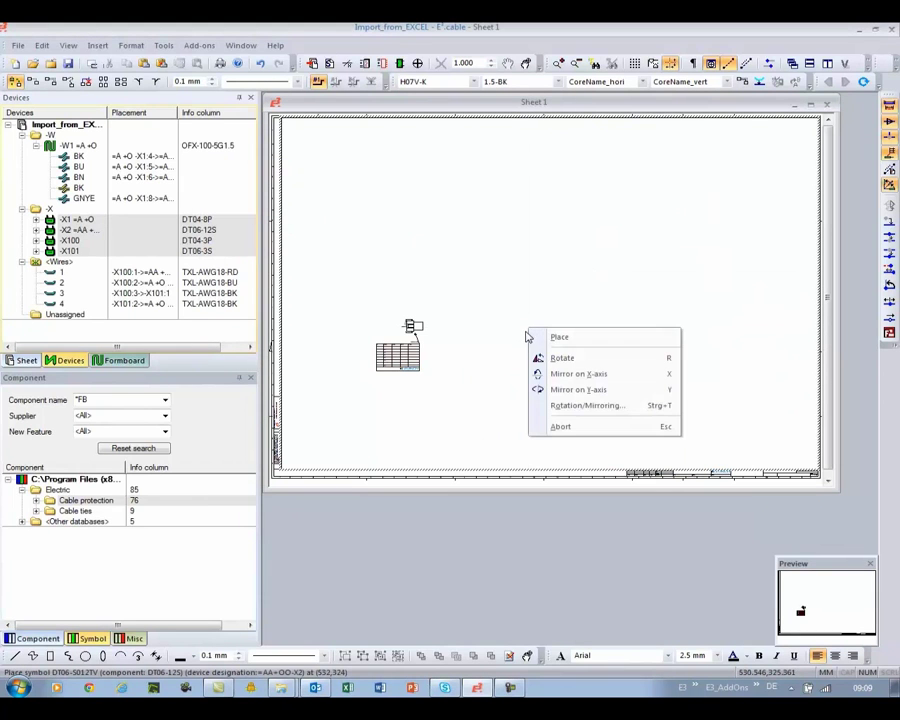
pyautogui.click(585, 391)
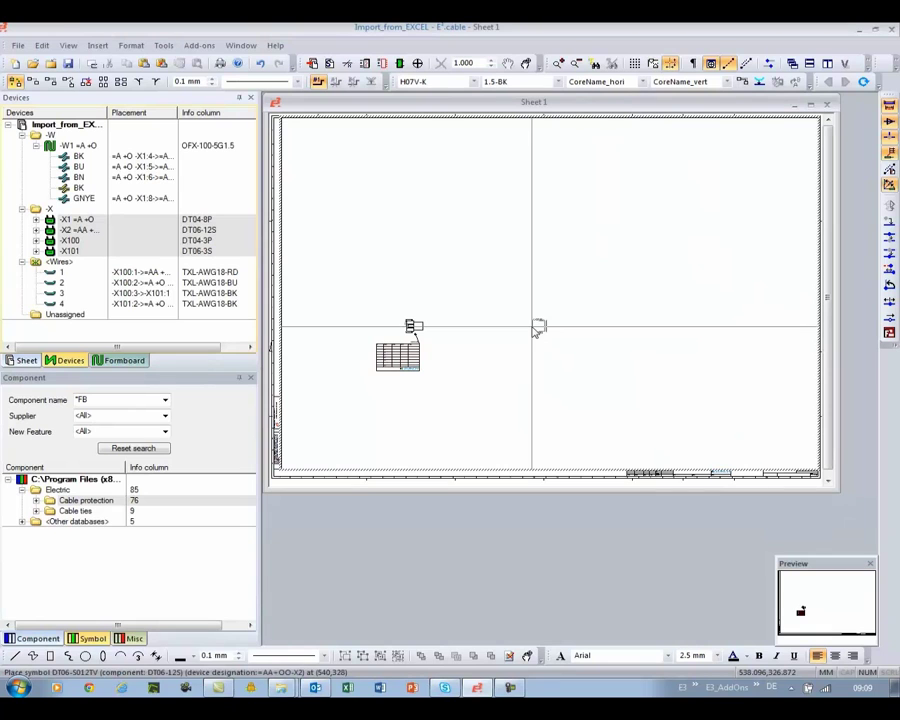
pyautogui.click(538, 328)
pyautogui.click(534, 355)
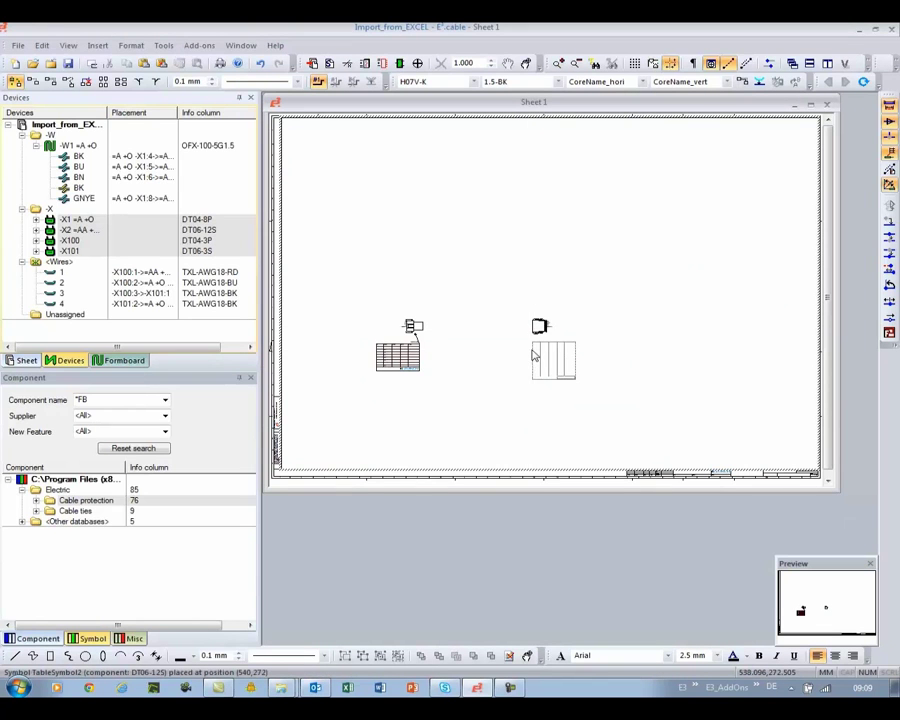
# Place connector -X100 as symbol DT04-P003SV with its pin table above -X1, and start placing -X101 above -X2
pyautogui.click(684, 200)
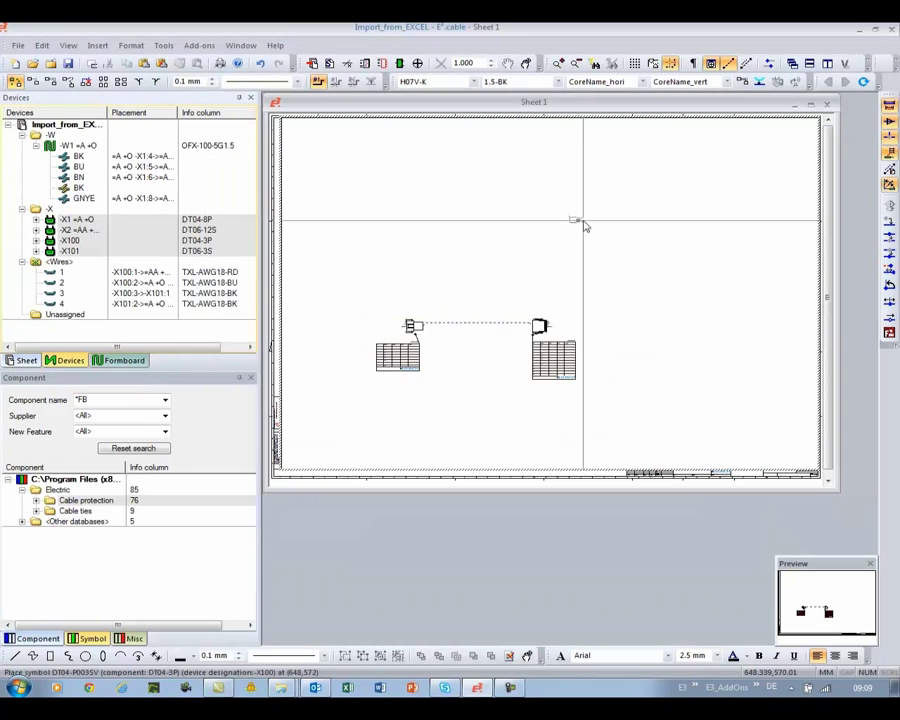
pyautogui.click(413, 279)
pyautogui.click(377, 265)
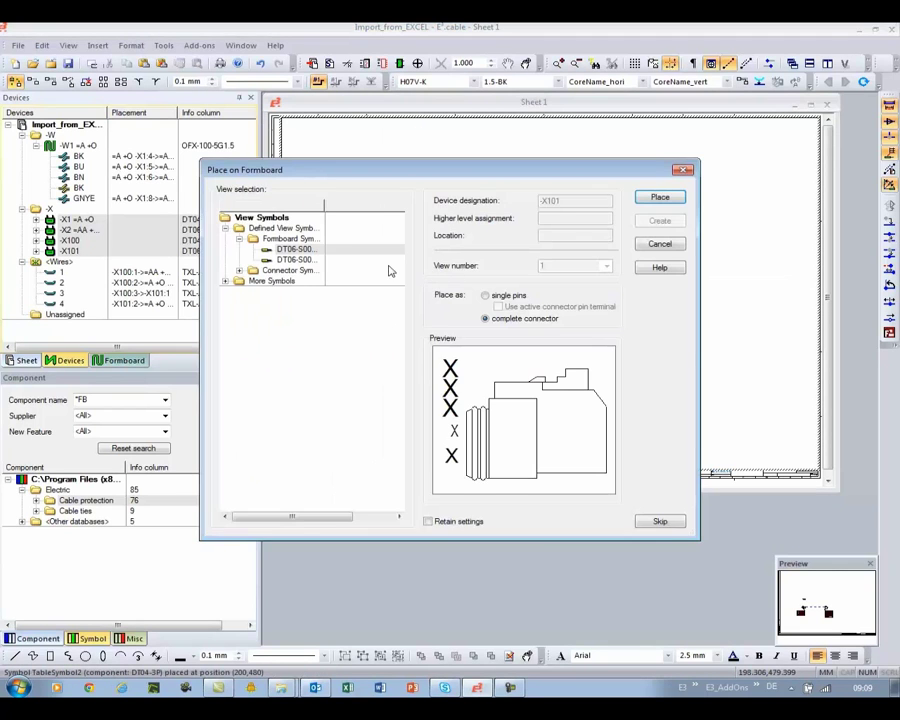
pyautogui.click(659, 197)
pyautogui.rightClick(532, 282)
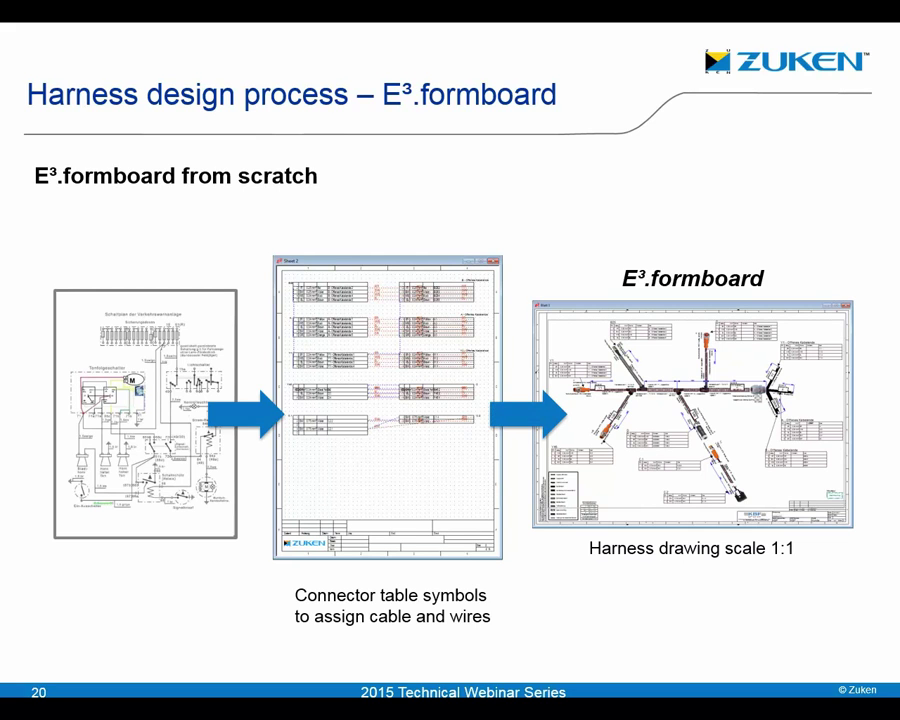
pyautogui.press('pagedown')
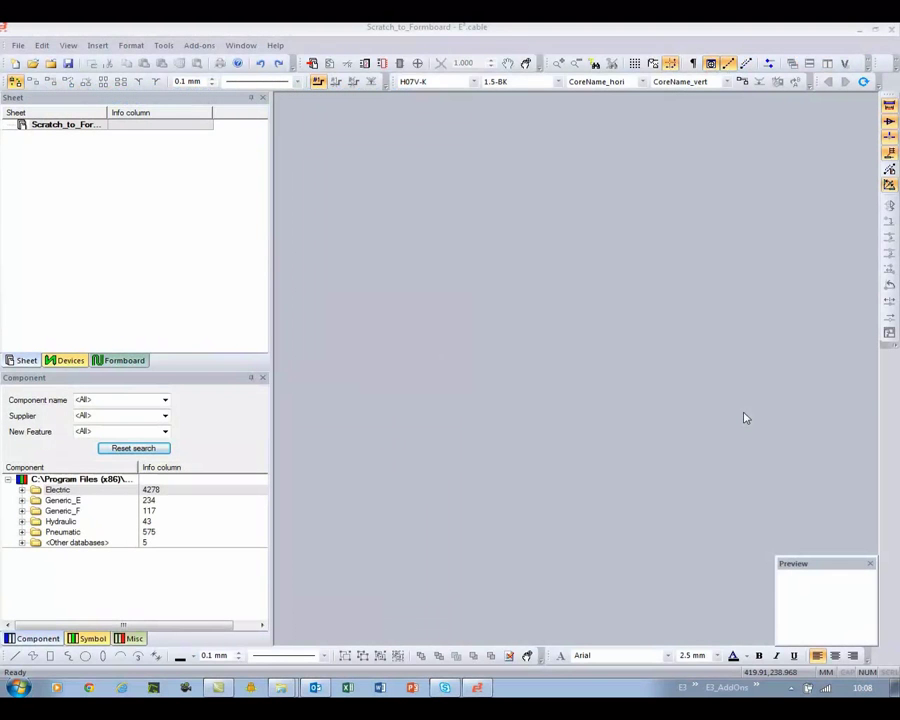
# Show the devices of the Scratch_to_Formboard project and filter the component database by the name DT0*
pyautogui.click(66, 362)
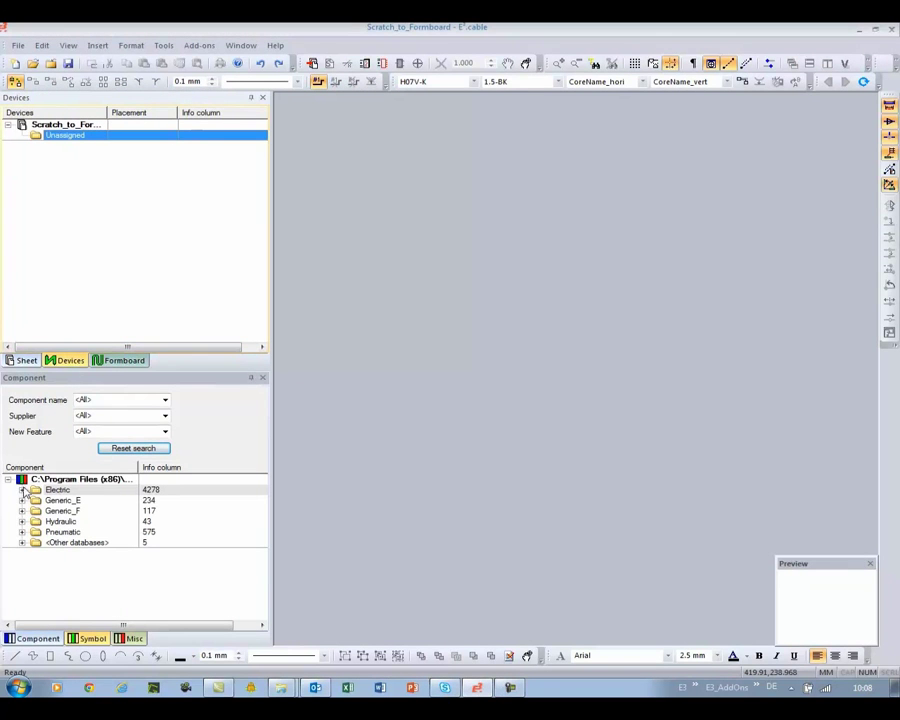
pyautogui.click(101, 400)
pyautogui.write('DT0')
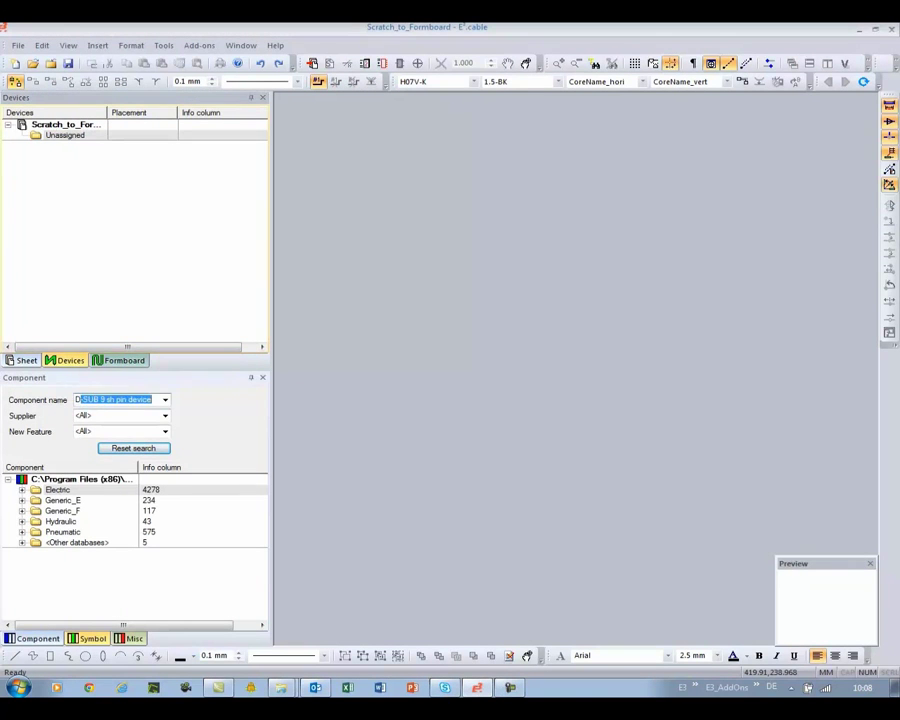
pyautogui.write('*')
pyautogui.press('Return')
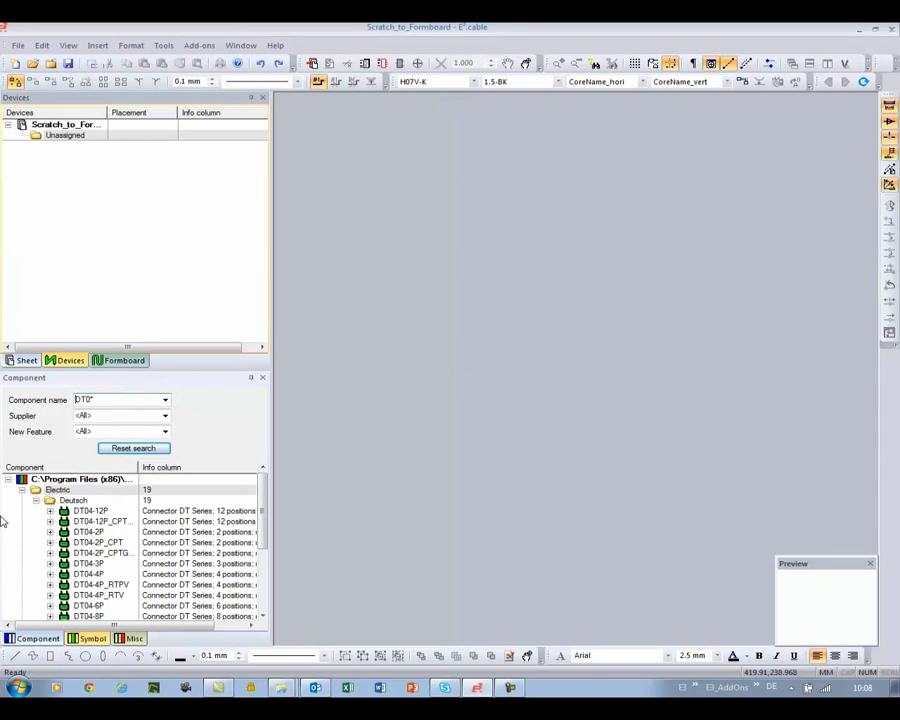
# Add the Deutsch connectors DT04-8P, DT06-12S, DT04-3P and DT06-3S to the project's device tree in that order
pyautogui.moveTo(100, 618); pyautogui.dragTo(35, 145)
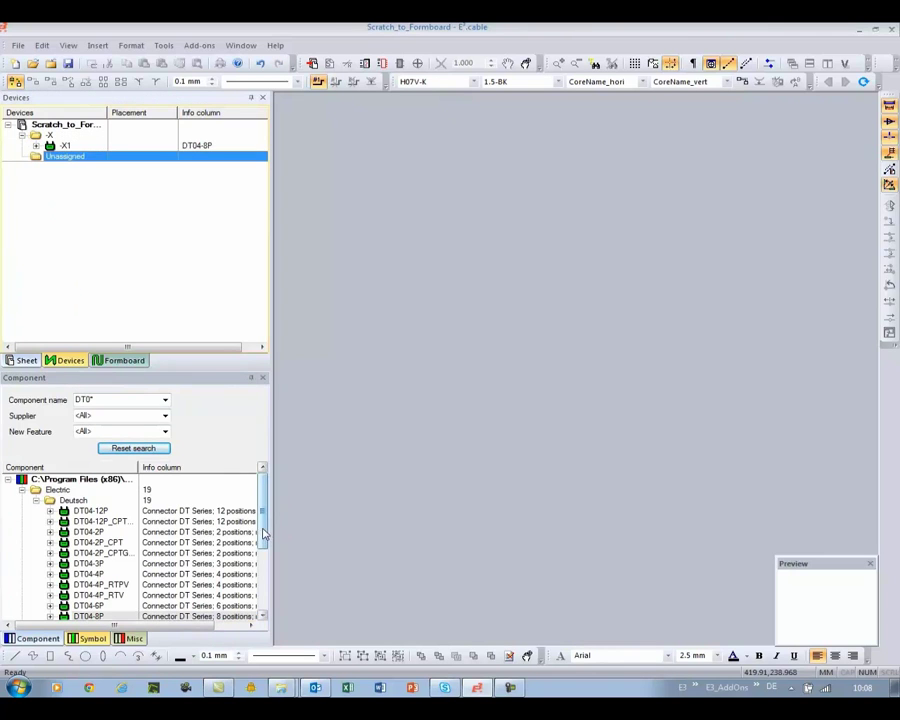
pyautogui.scroll(-1, 255, 500)
pyautogui.moveTo(90, 606); pyautogui.dragTo(59, 229)
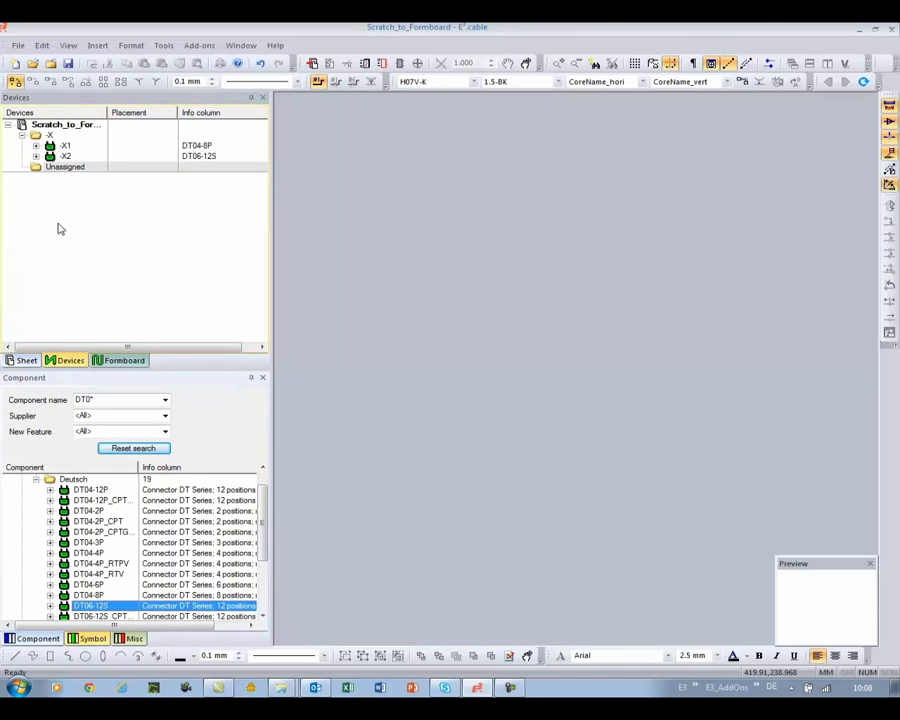
pyautogui.click(95, 534)
pyautogui.moveTo(90, 542); pyautogui.dragTo(53, 217)
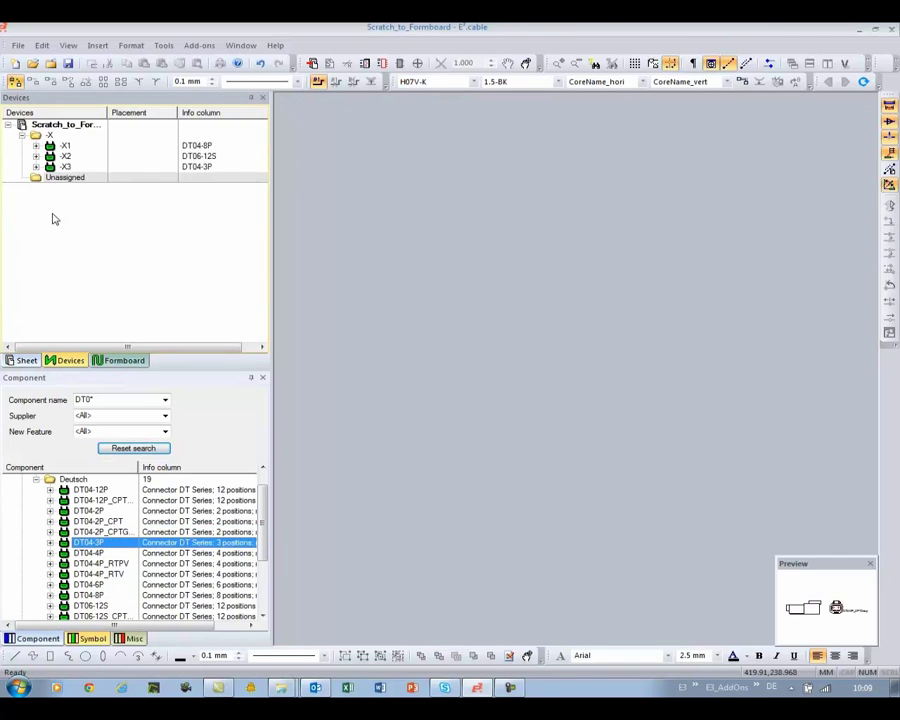
pyautogui.click(262, 618)
pyautogui.click(262, 618)
pyautogui.click(262, 618)
pyautogui.click(262, 618)
pyautogui.moveTo(88, 605); pyautogui.dragTo(66, 245)
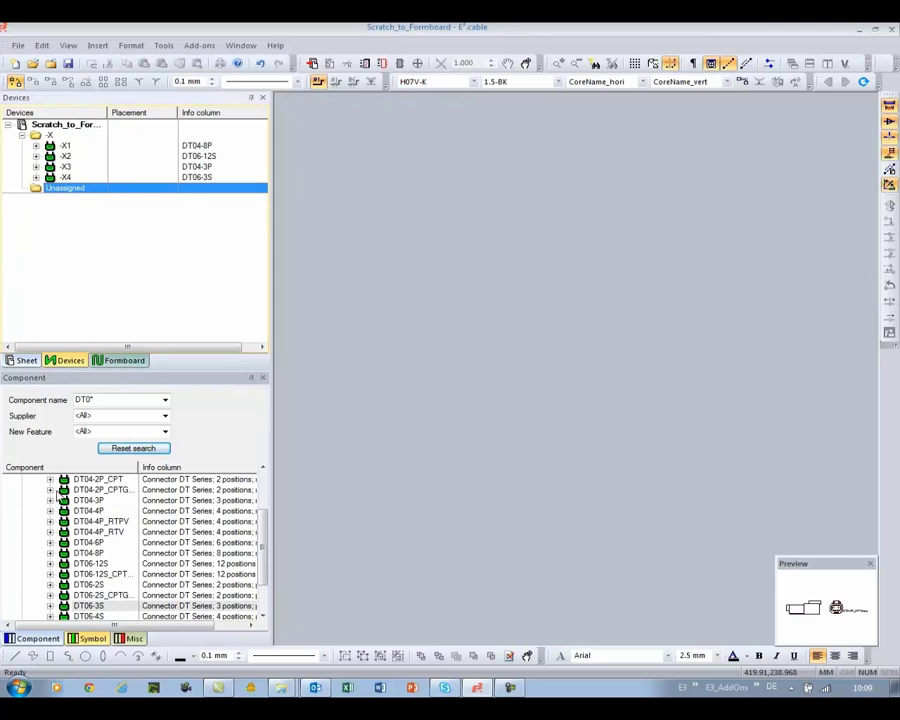
# Reset the component search, add the Electric cable OFX-100-4G1.5 to the device tree and expand it to its cores
pyautogui.scroll(2, 261, 507)
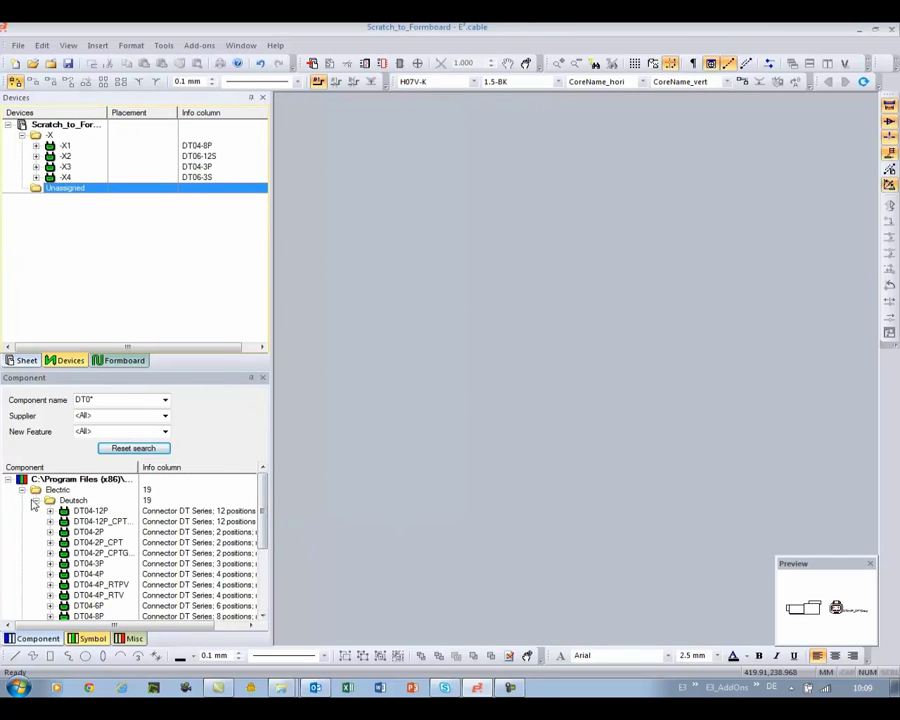
pyautogui.click(133, 448)
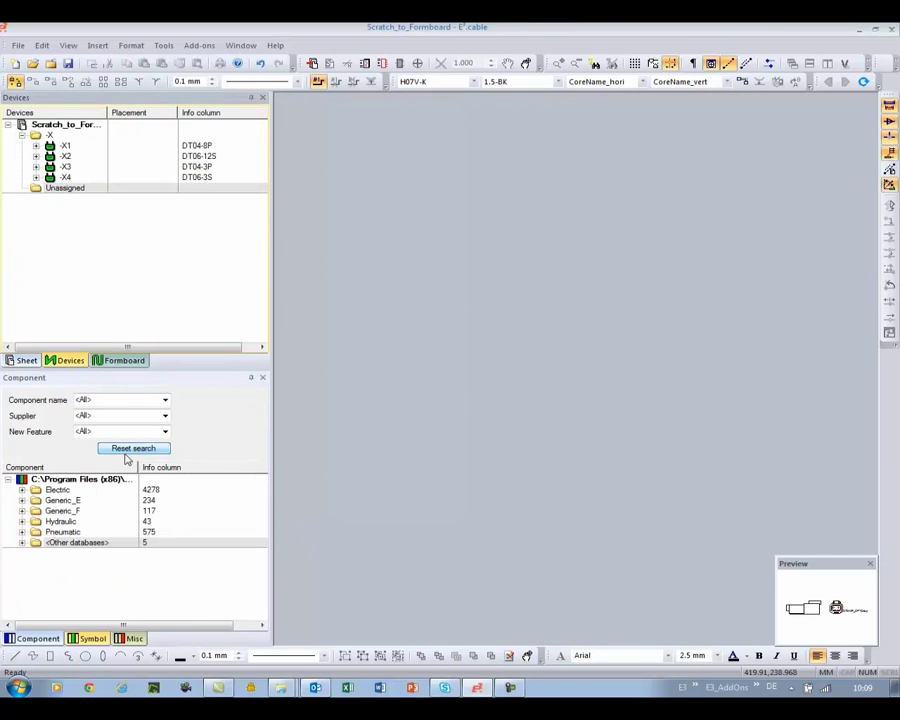
pyautogui.click(22, 490)
pyautogui.click(36, 564)
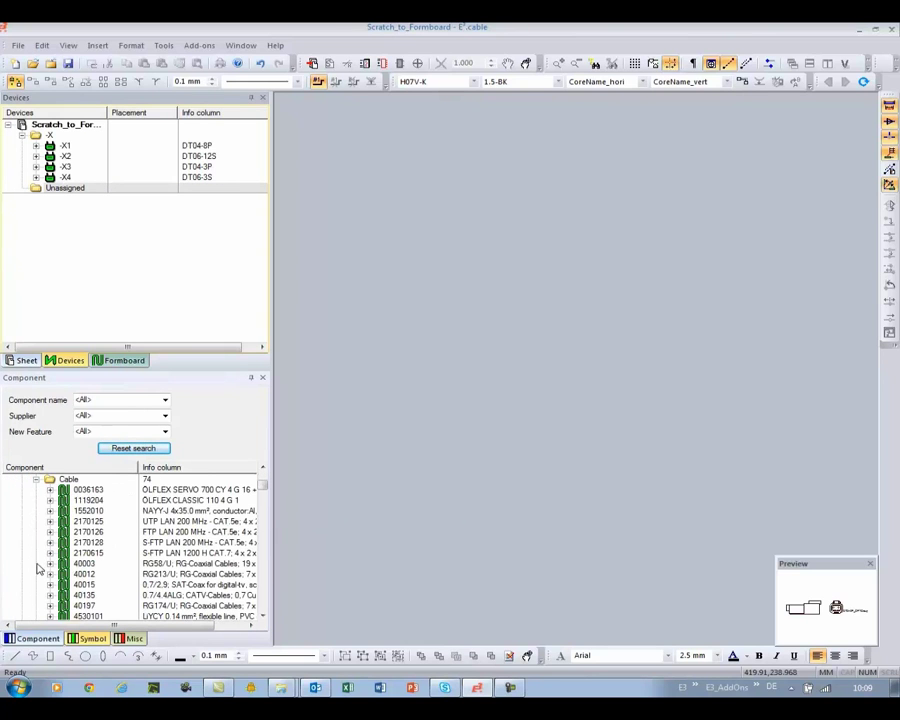
pyautogui.moveTo(263, 488); pyautogui.dragTo(261, 536)
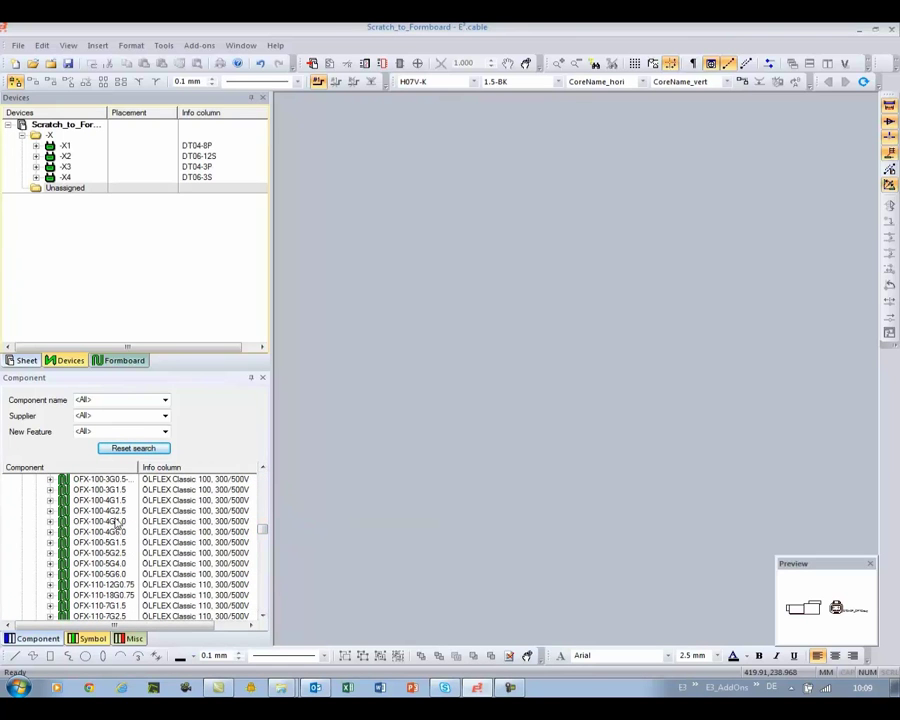
pyautogui.moveTo(113, 505); pyautogui.dragTo(60, 262)
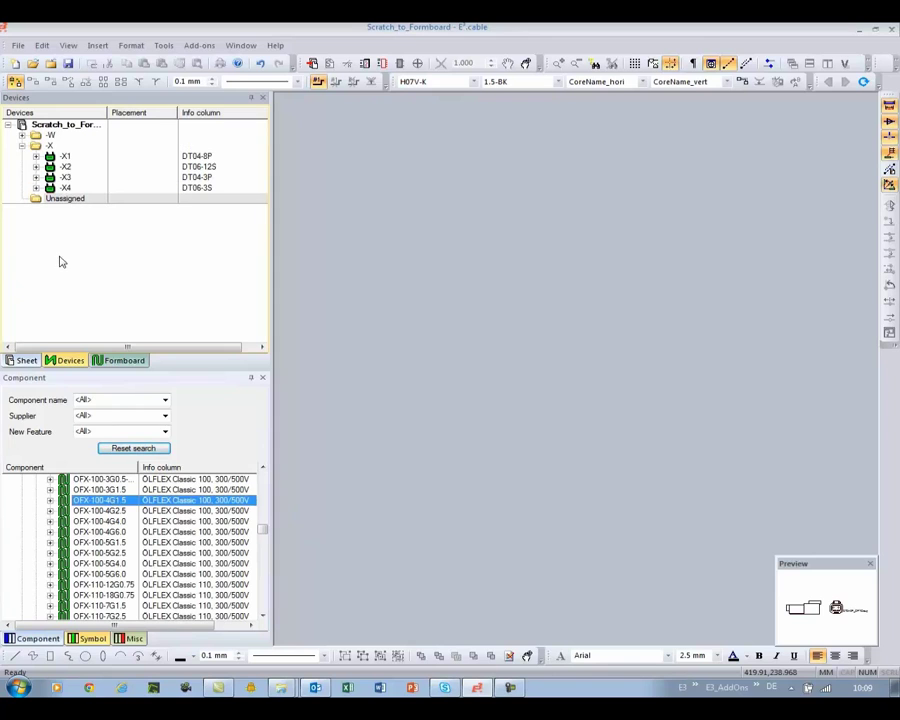
pyautogui.click(22, 136)
pyautogui.click(36, 147)
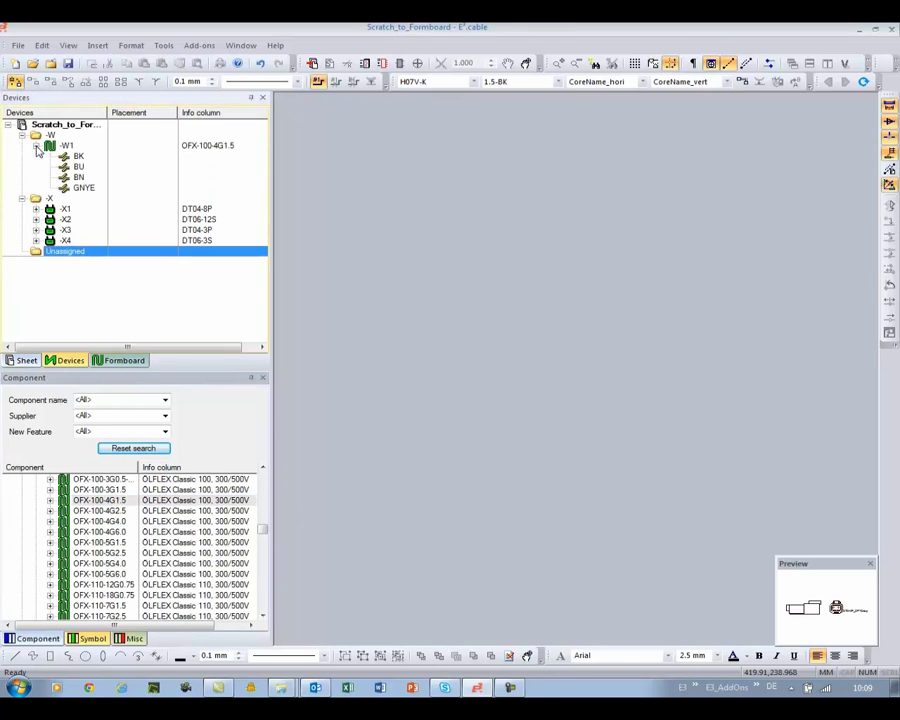
# Insert a new sheet 1 with format DINA3 and type Schematic at the end of the project
pyautogui.click(26, 361)
pyautogui.click(312, 63)
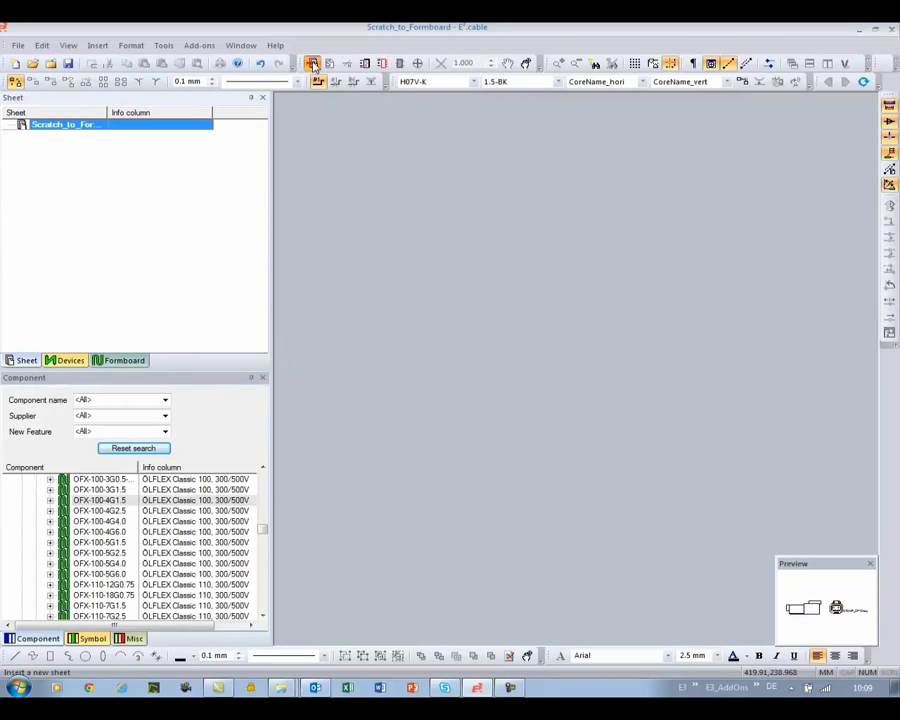
pyautogui.click(524, 477)
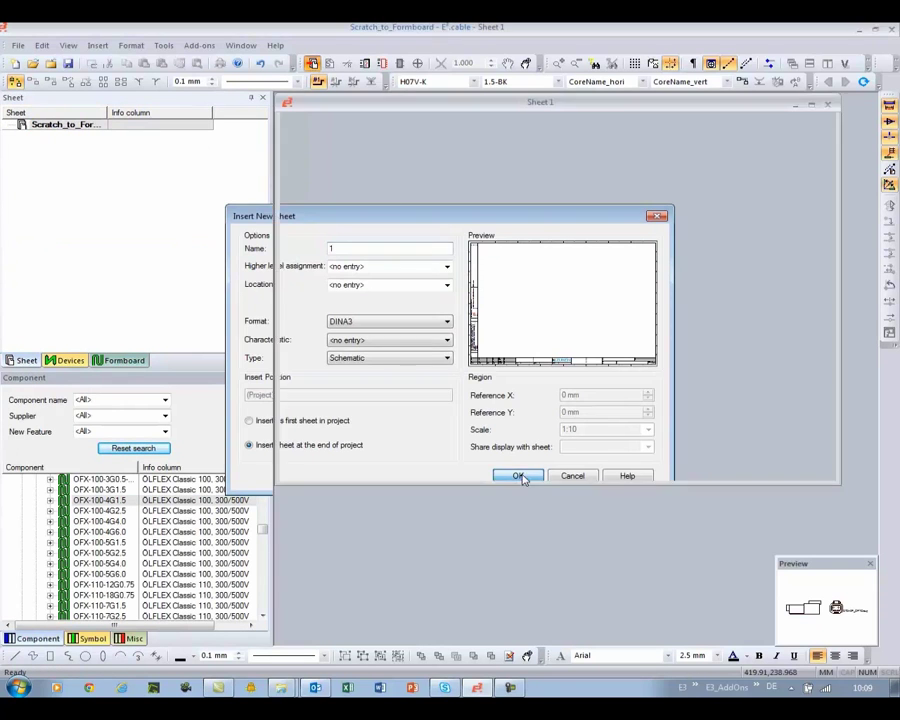
# Start placing views of connectors -X1 to -X4 and set down -X1 as table symbol TABWIRE3 with single pins on the sheet
pyautogui.click(84, 362)
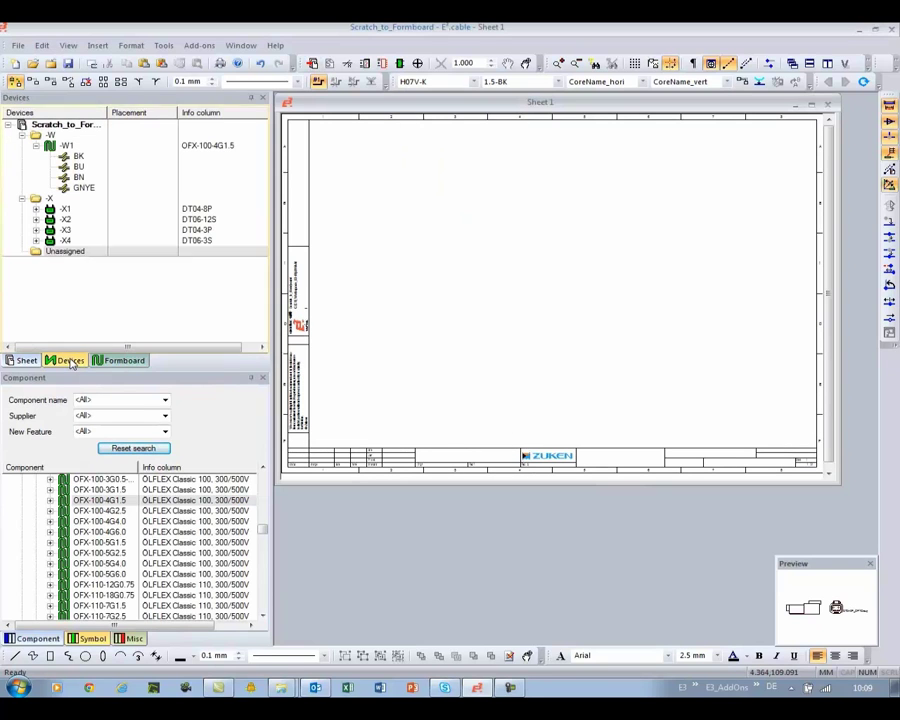
pyautogui.click(63, 209)
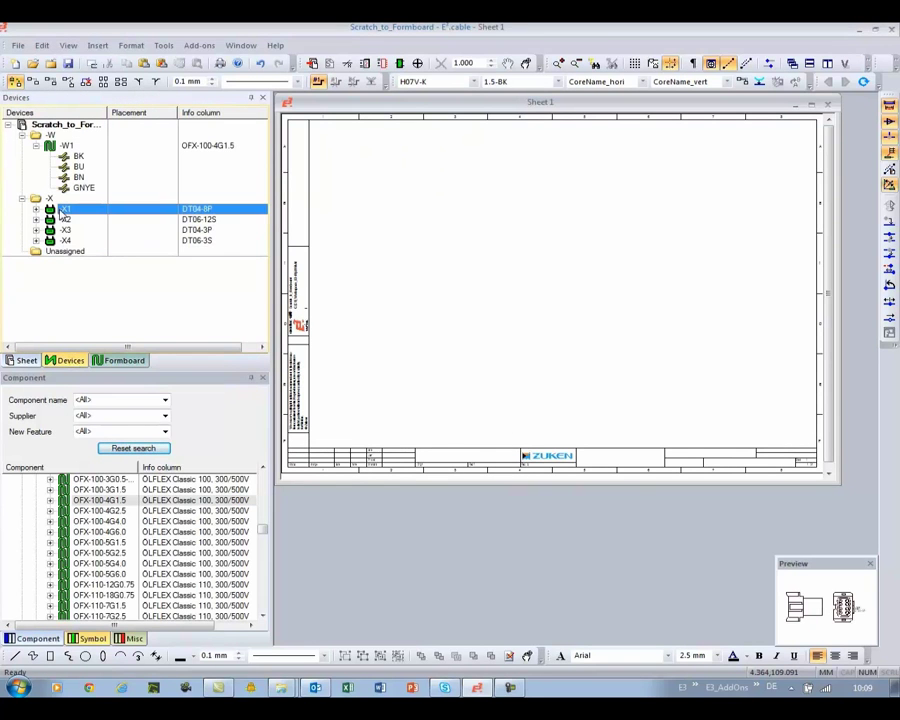
pyautogui.keyDown('shift'); pyautogui.click(66, 241); pyautogui.keyUp('shift')
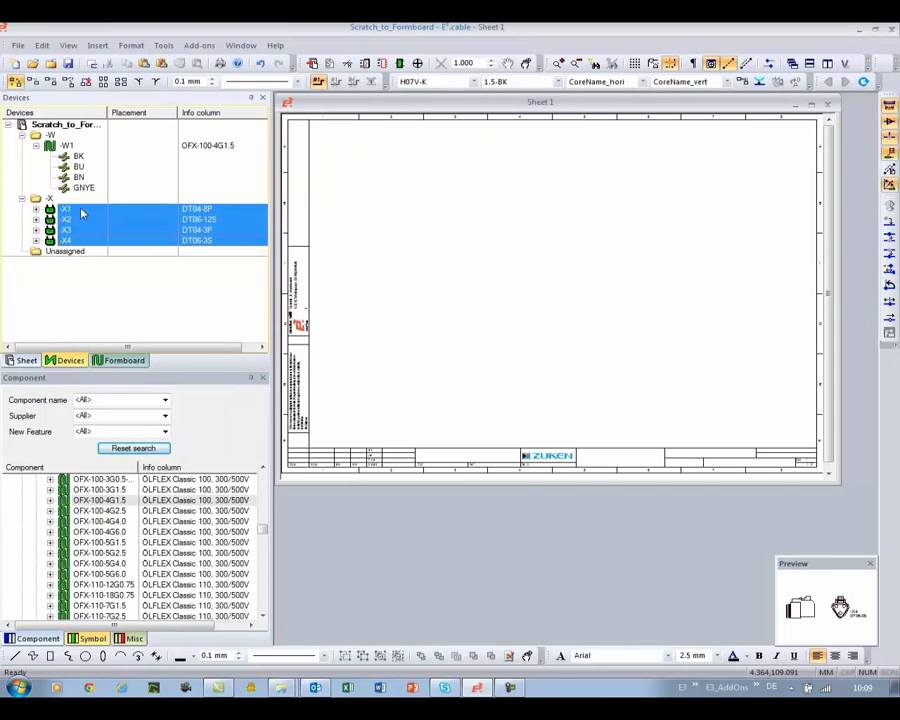
pyautogui.rightClick(83, 213)
pyautogui.click(131, 218)
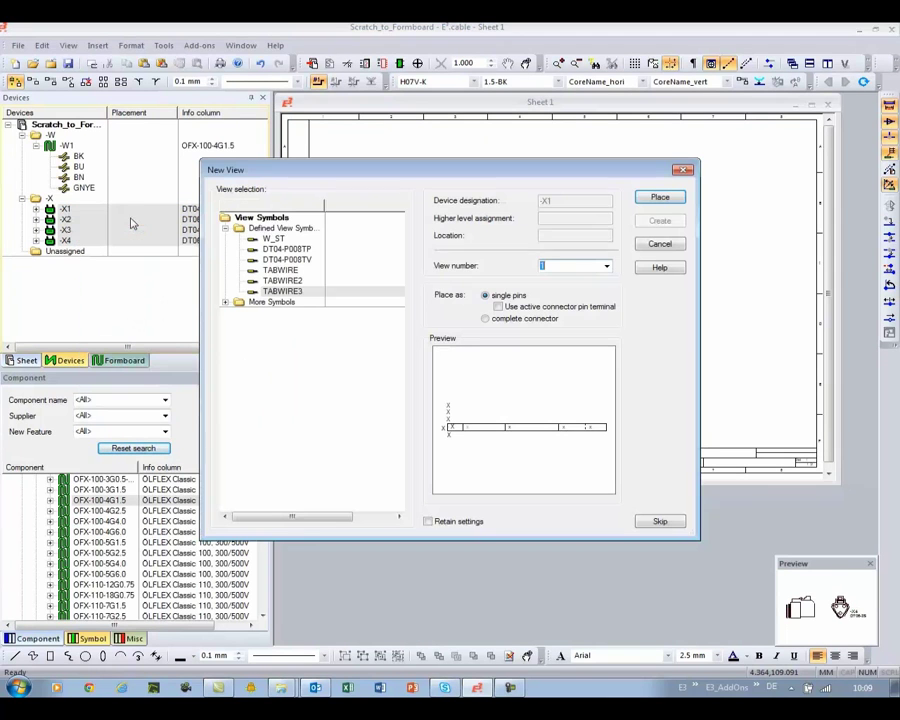
pyautogui.click(283, 281)
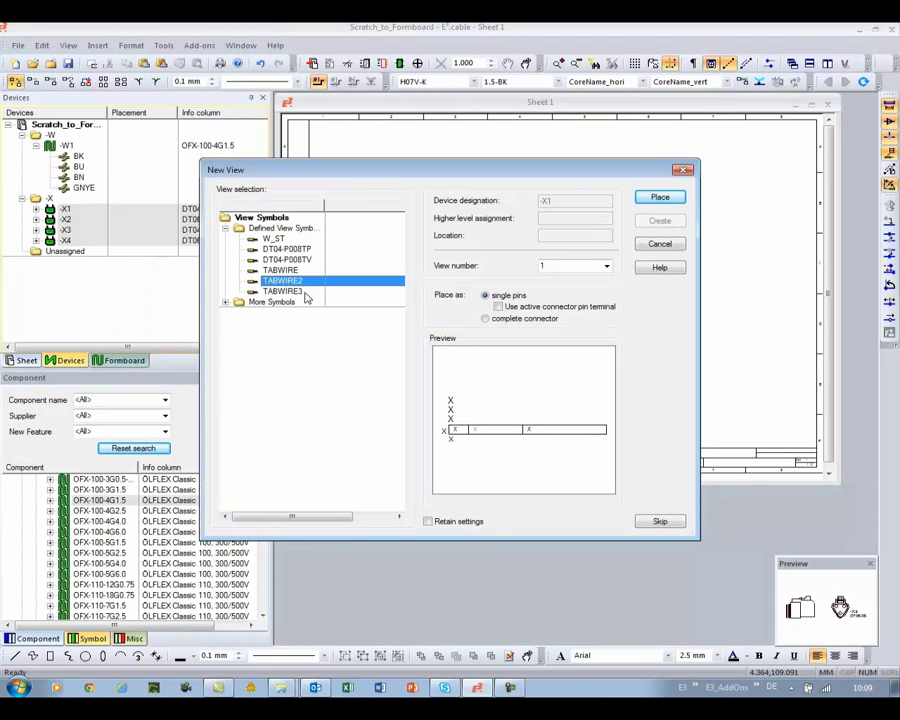
pyautogui.click(285, 291)
pyautogui.click(660, 198)
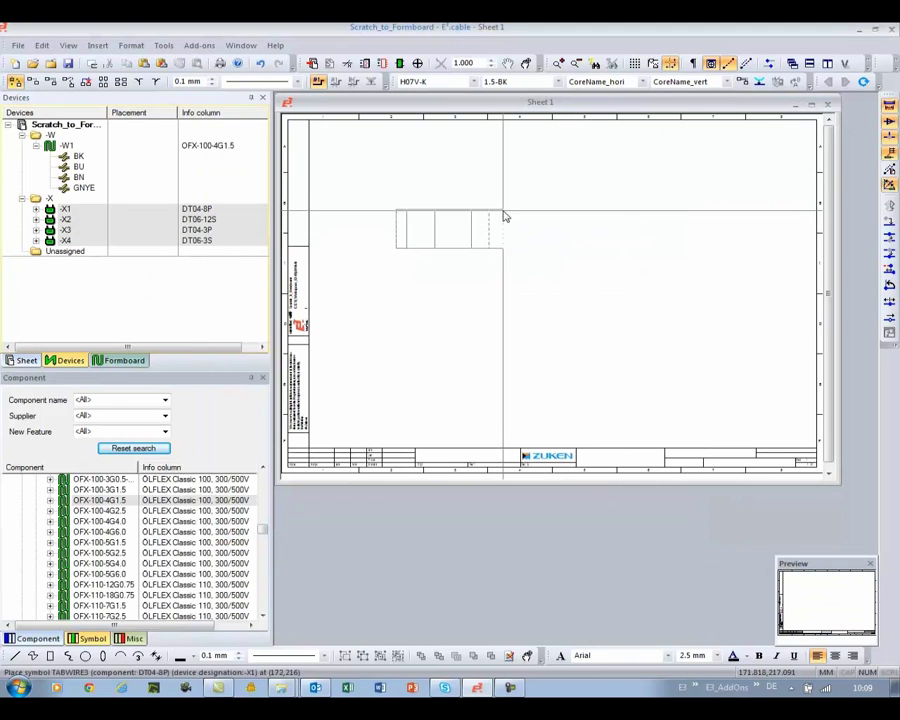
pyautogui.click(505, 218)
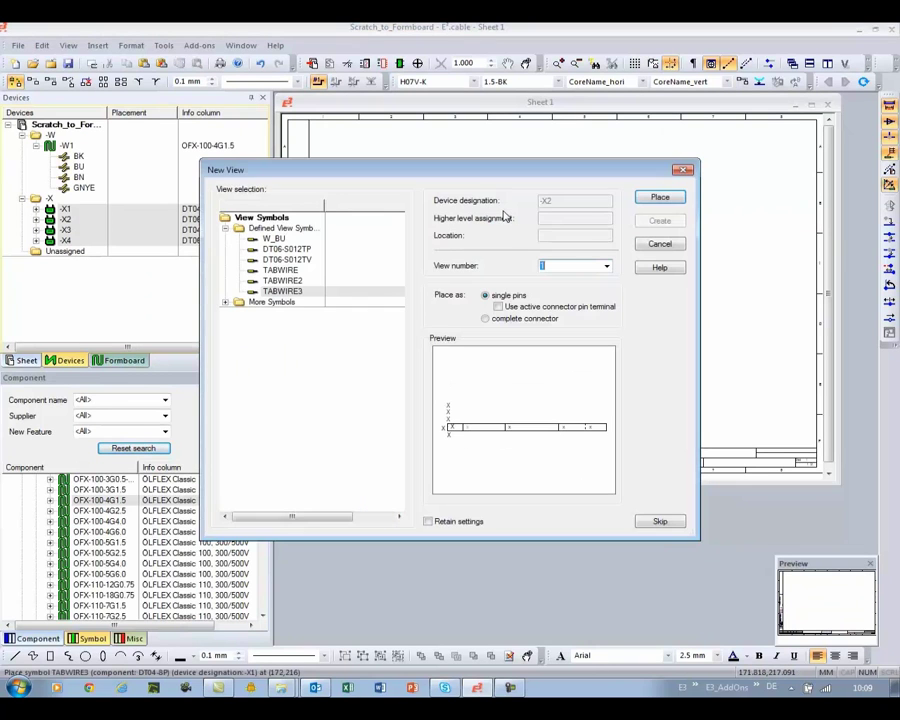
# Place connectors -X2, -X3 and -X4 as TABWIRE3 table symbols with single pins, aligned beside and below the -X1 table
pyautogui.click(660, 198)
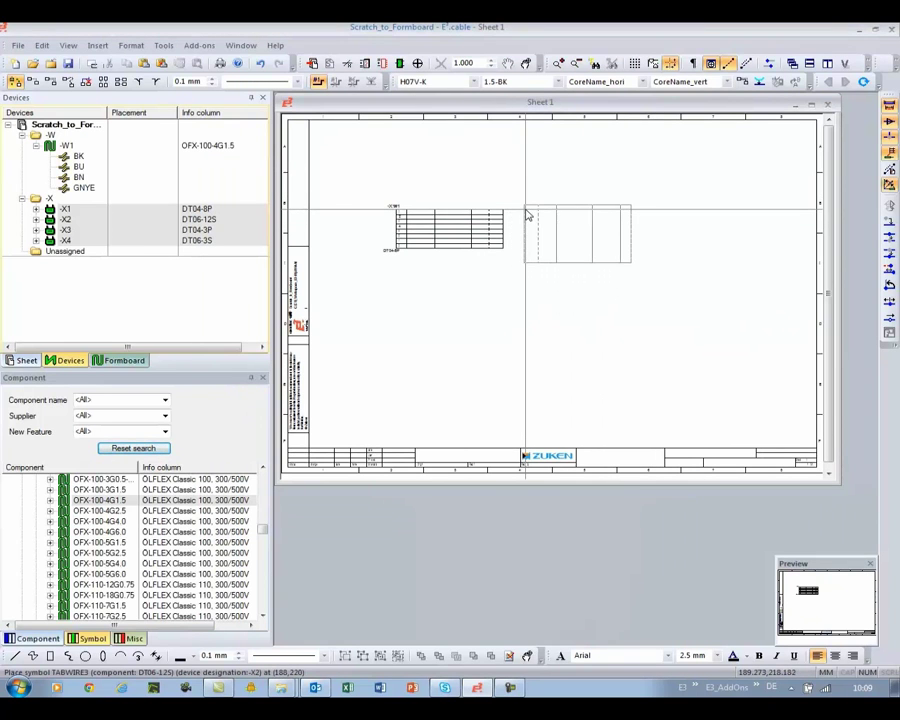
pyautogui.click(528, 218)
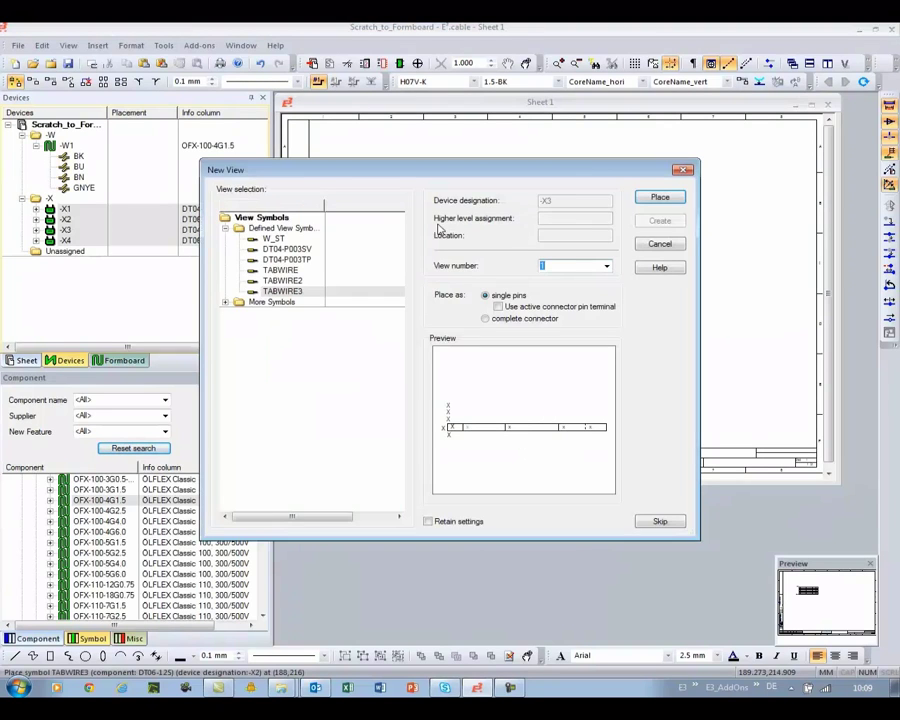
pyautogui.click(660, 198)
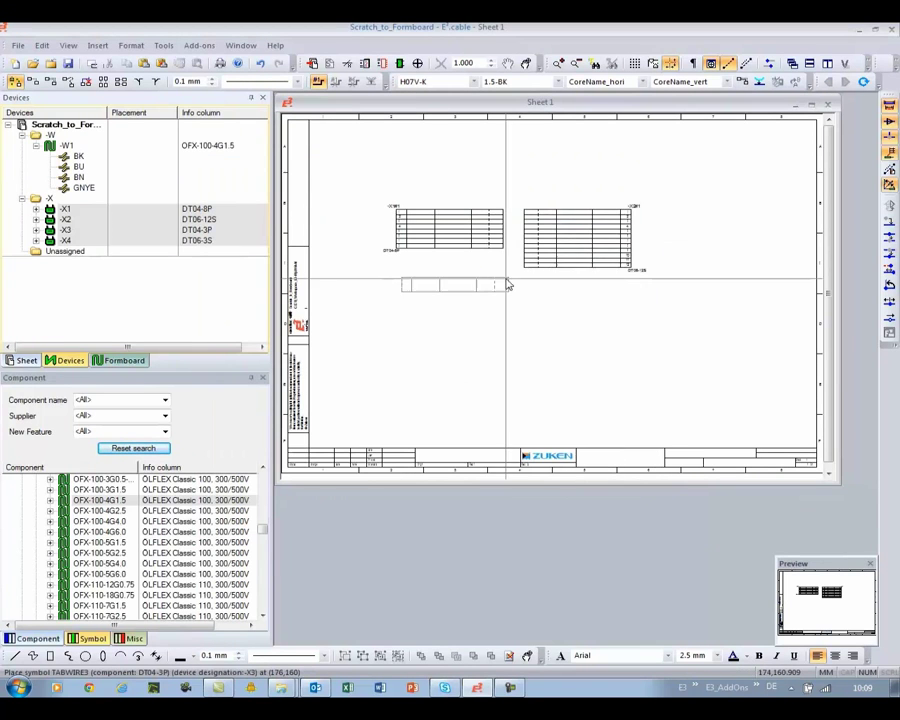
pyautogui.click(507, 270)
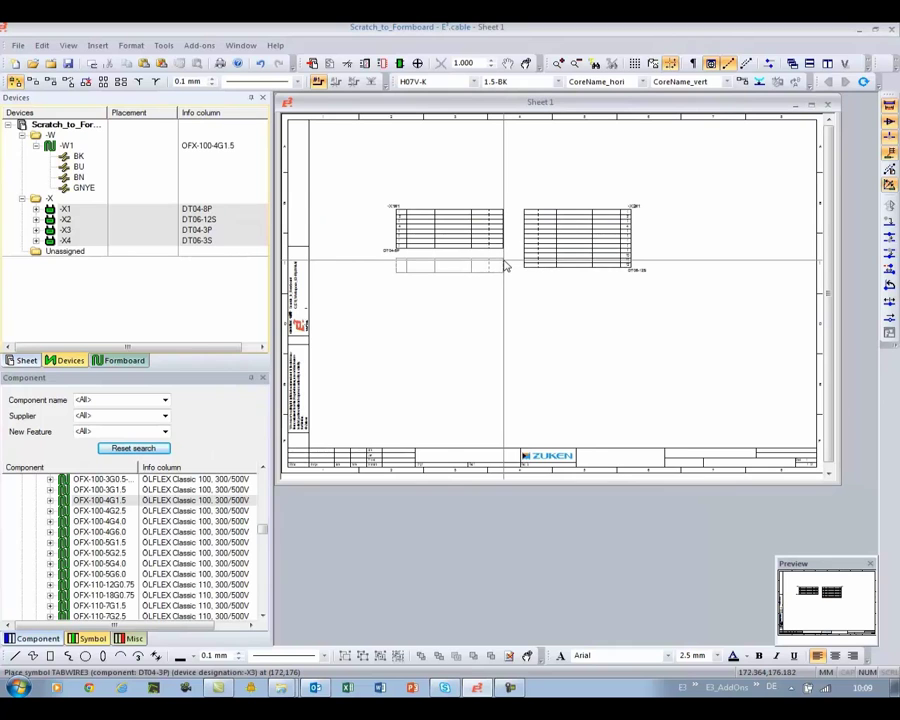
pyautogui.click(660, 197)
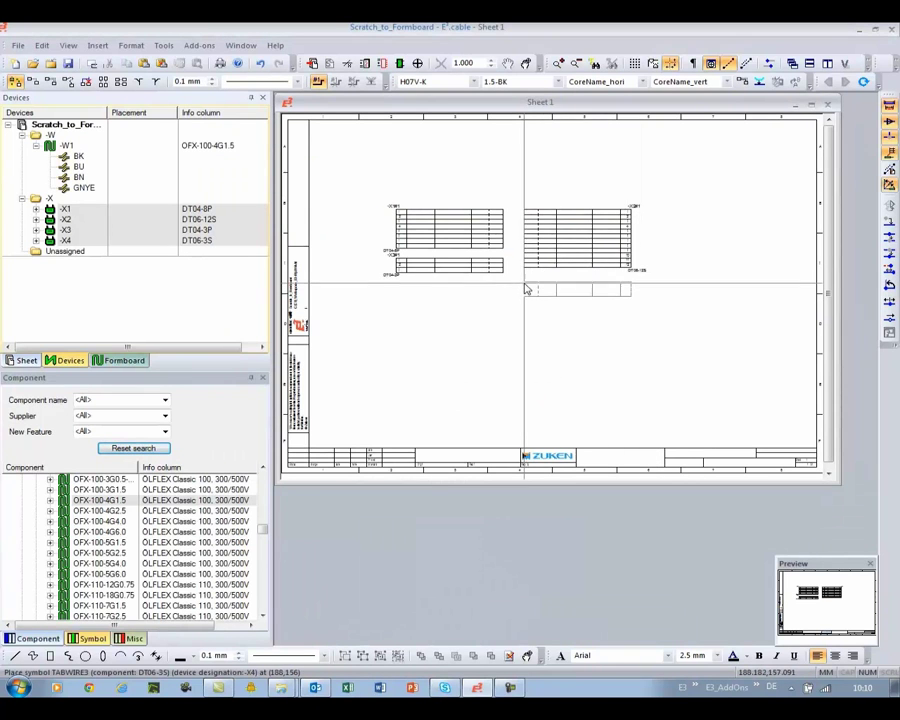
pyautogui.click(528, 285)
# Start connecting cores BK, BU, BN and GNYE of cable -W1 one by one, and connect BK from -X1:1 to -X2:1
pyautogui.moveTo(375, 196); pyautogui.dragTo(658, 316)
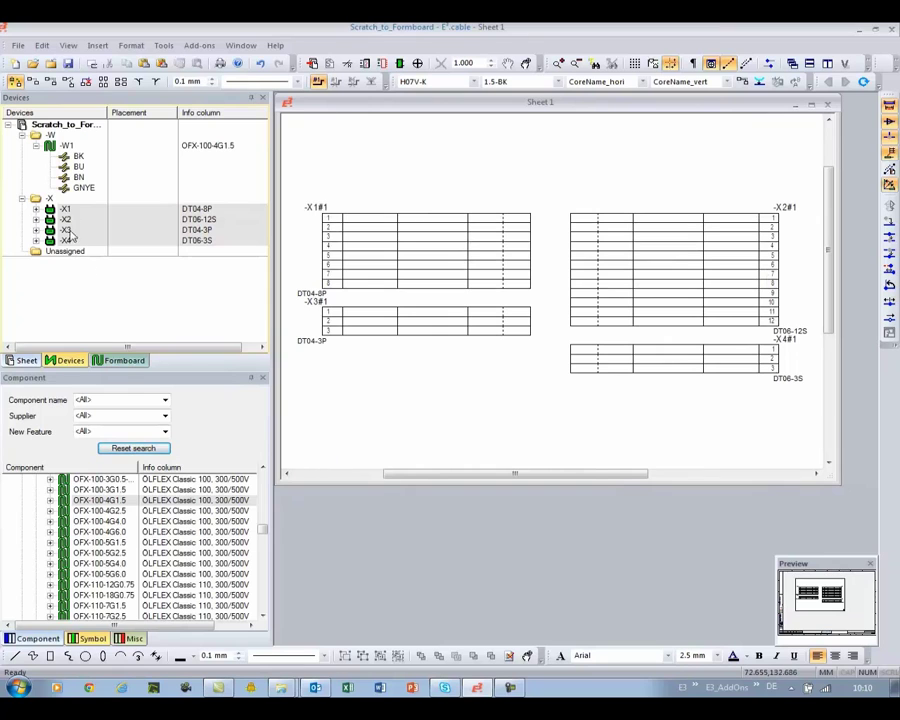
pyautogui.click(84, 157)
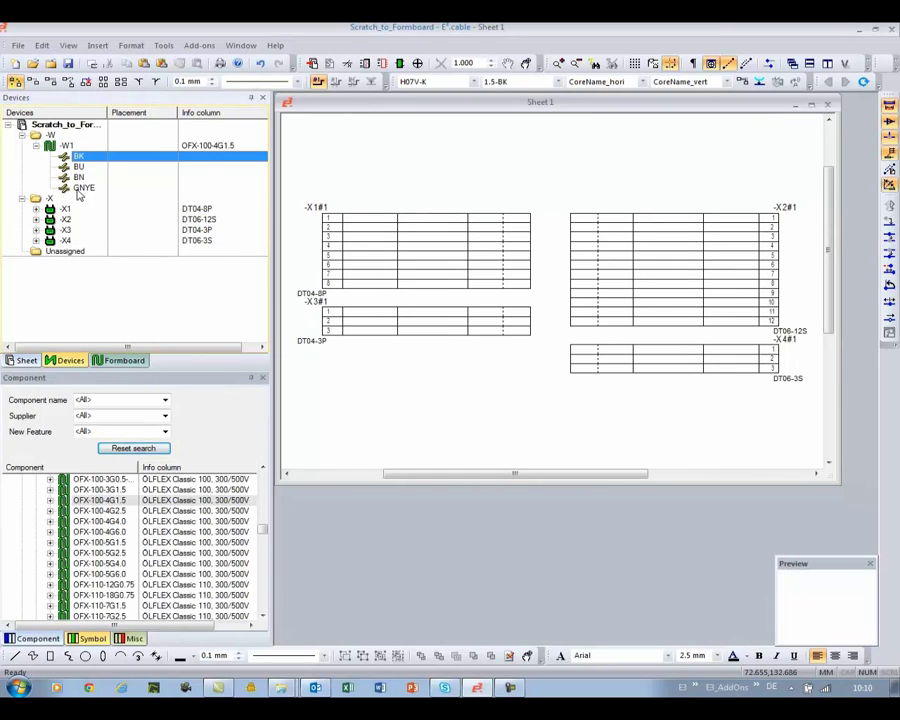
pyautogui.keyDown('shift'); pyautogui.click(83, 189); pyautogui.keyUp('shift')
pyautogui.rightClick(92, 176)
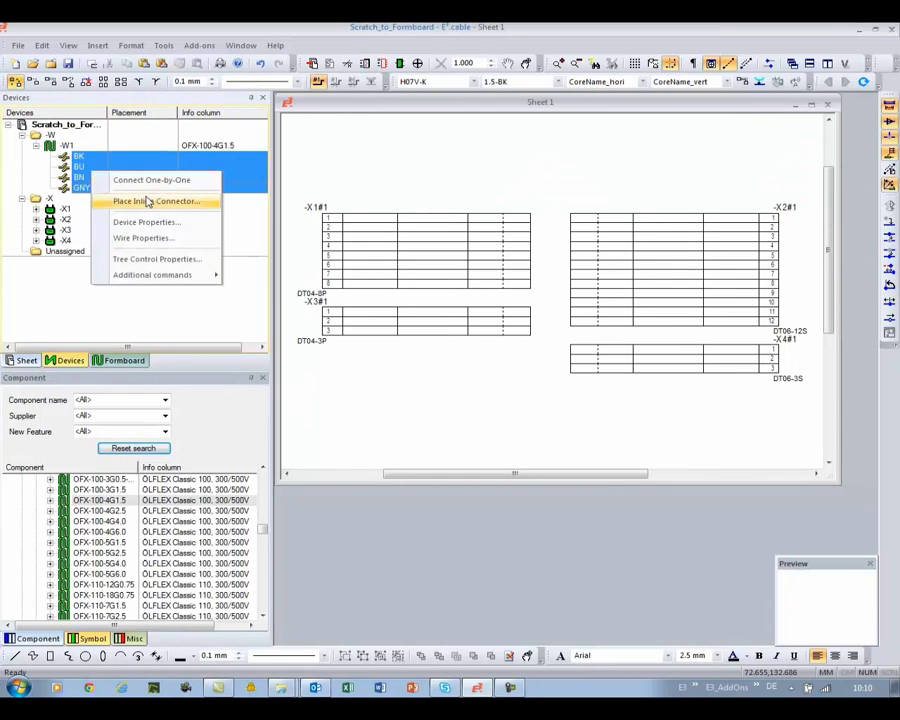
pyautogui.click(145, 179)
pyautogui.click(434, 220)
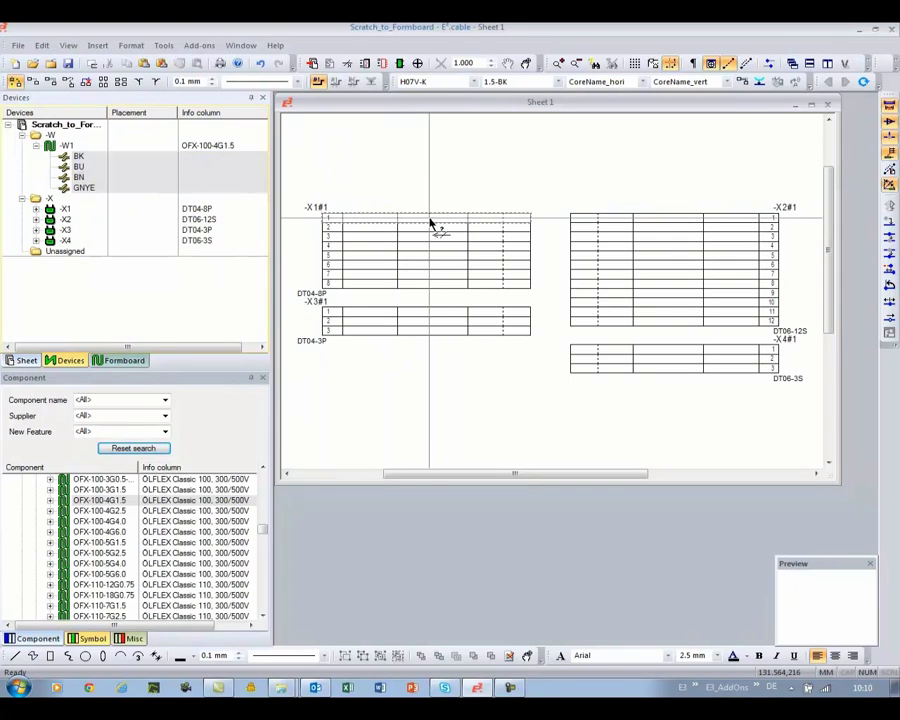
pyautogui.click(582, 222)
# Connect core BU from -X1:2 to -X2:3, BN from -X1:3 to -X2:2 and GNYE from -X1:4 to -X2:4
pyautogui.click(442, 231)
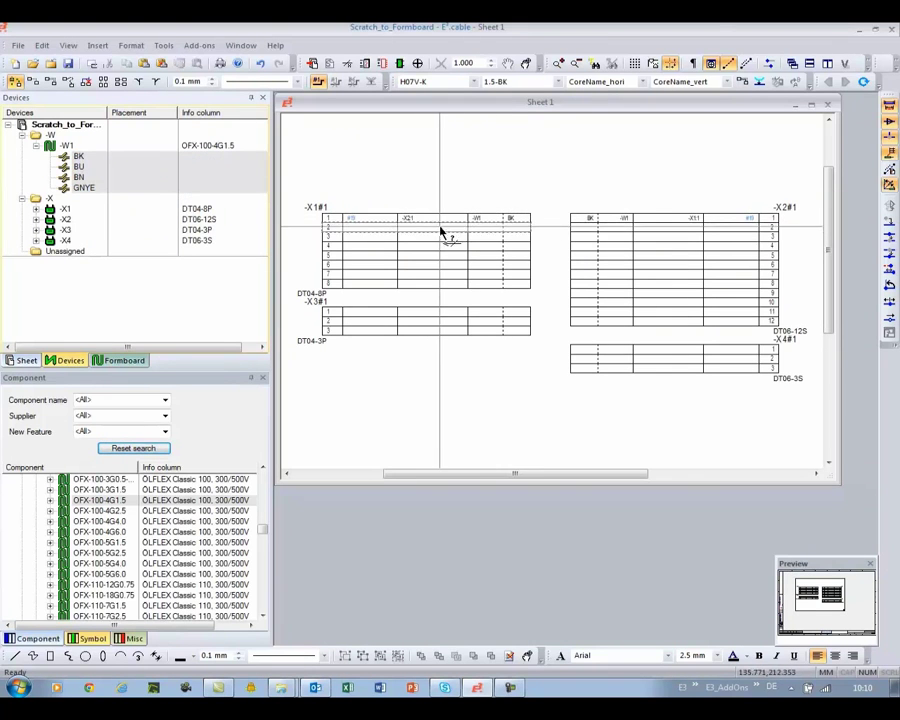
pyautogui.click(584, 240)
pyautogui.click(526, 238)
pyautogui.click(583, 236)
pyautogui.click(518, 247)
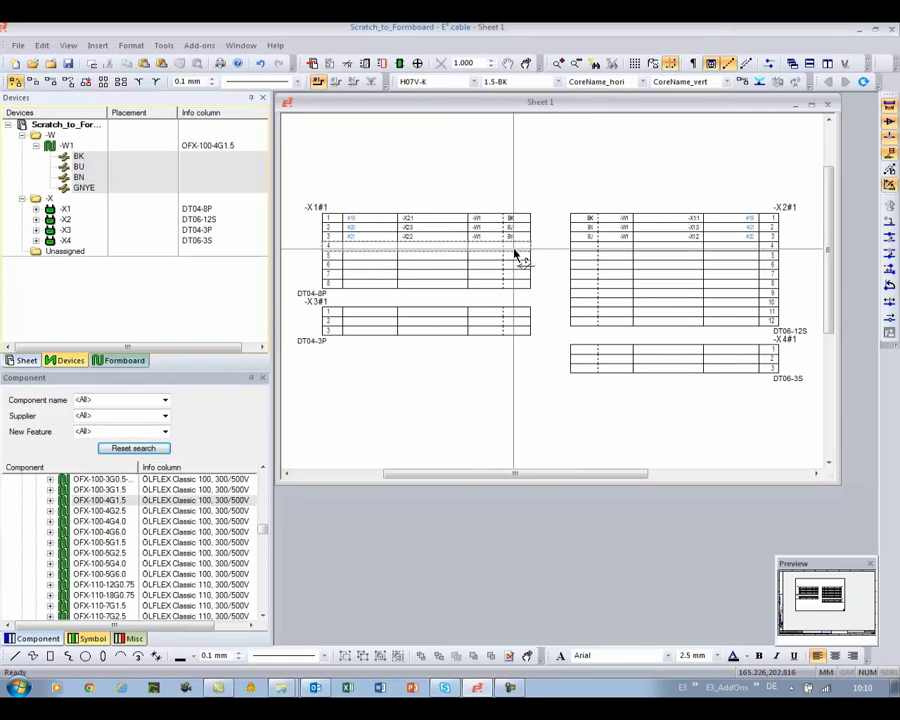
pyautogui.click(584, 248)
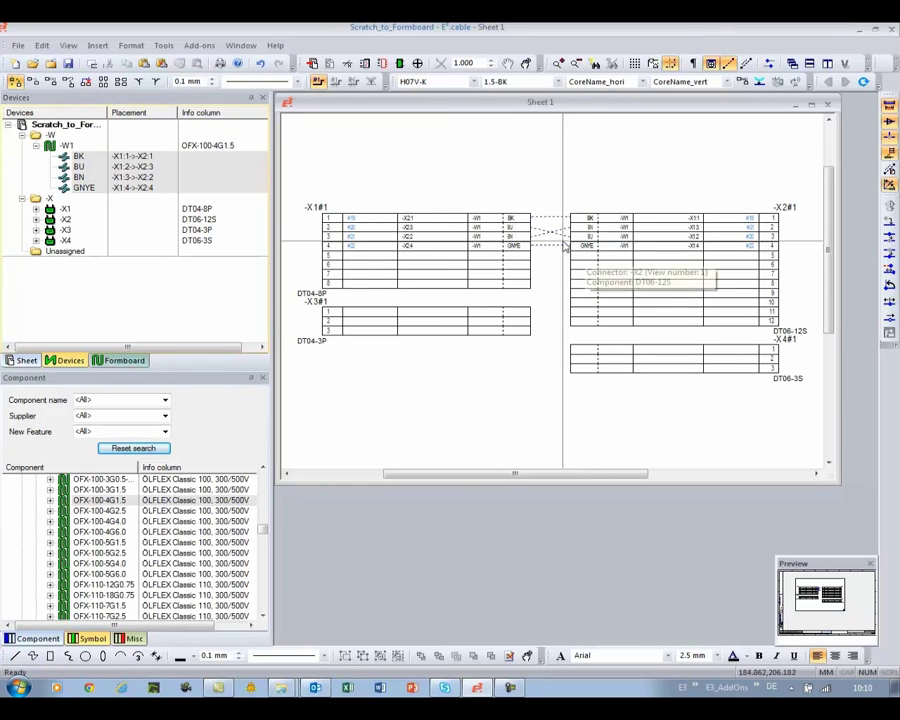
# Set the default wire group to TXL and the default wire type to AWG18-RD
pyautogui.click(474, 83)
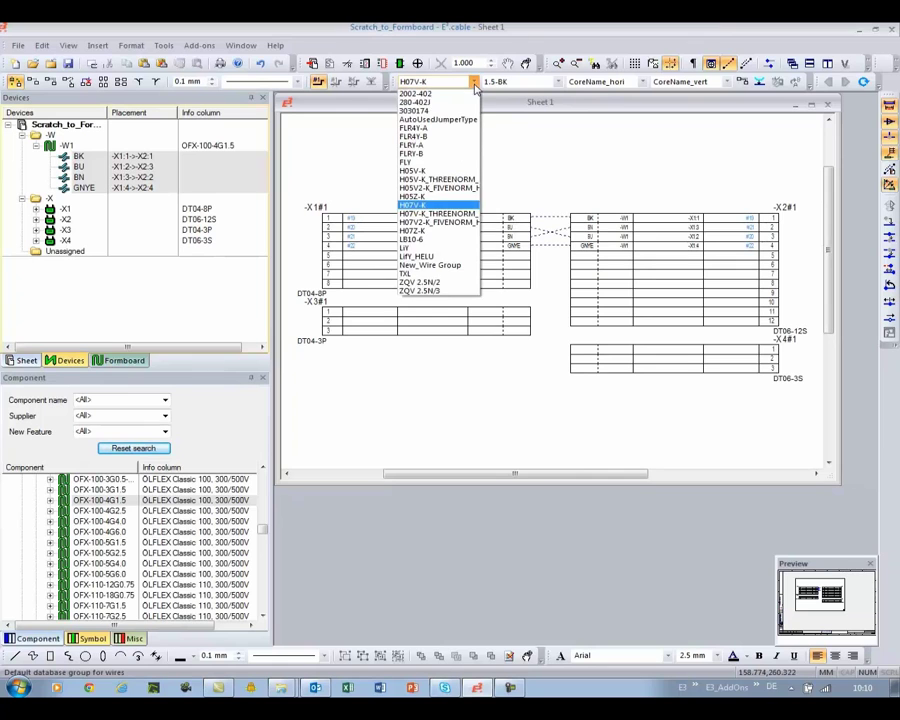
pyautogui.click(418, 274)
pyautogui.click(557, 82)
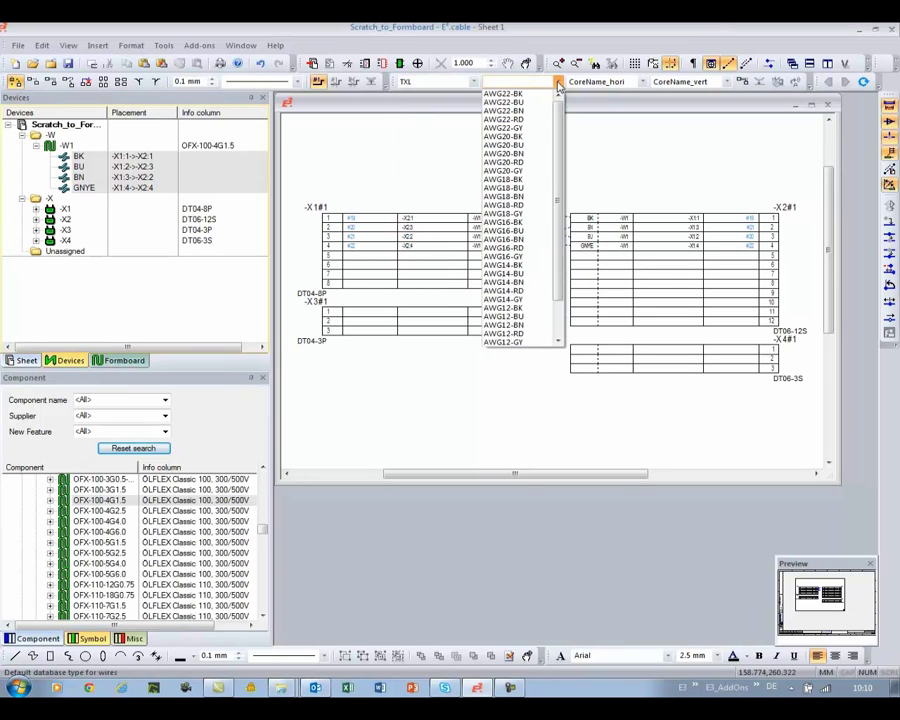
pyautogui.click(520, 204)
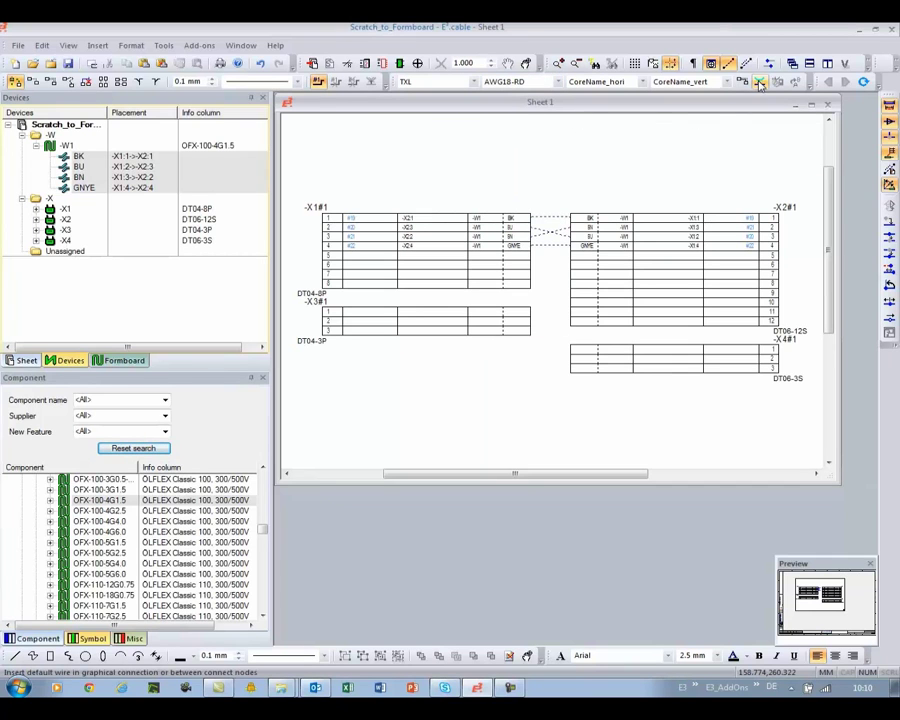
# Insert default wires from -X3:1 to -X4:1, -X3:2 to -X2:5, -X3:3 to -X1:5, -X4:2 to -X1:6 and -X4:3 to -X1:7
pyautogui.click(534, 62)
pyautogui.click(491, 318)
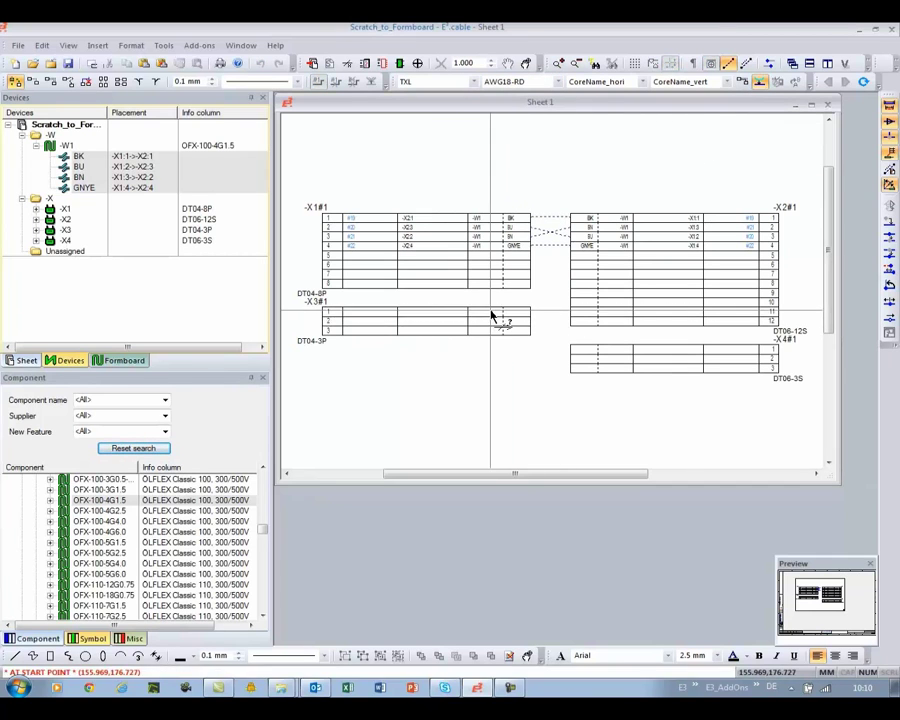
pyautogui.click(580, 350)
pyautogui.click(518, 321)
pyautogui.click(585, 256)
pyautogui.click(526, 331)
pyautogui.click(525, 262)
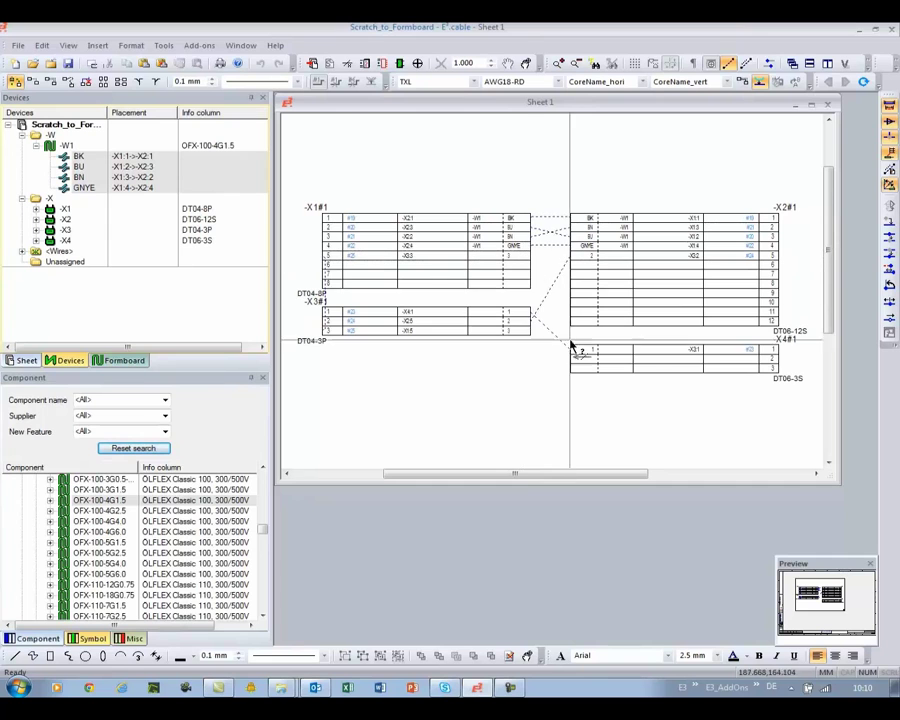
pyautogui.click(525, 272)
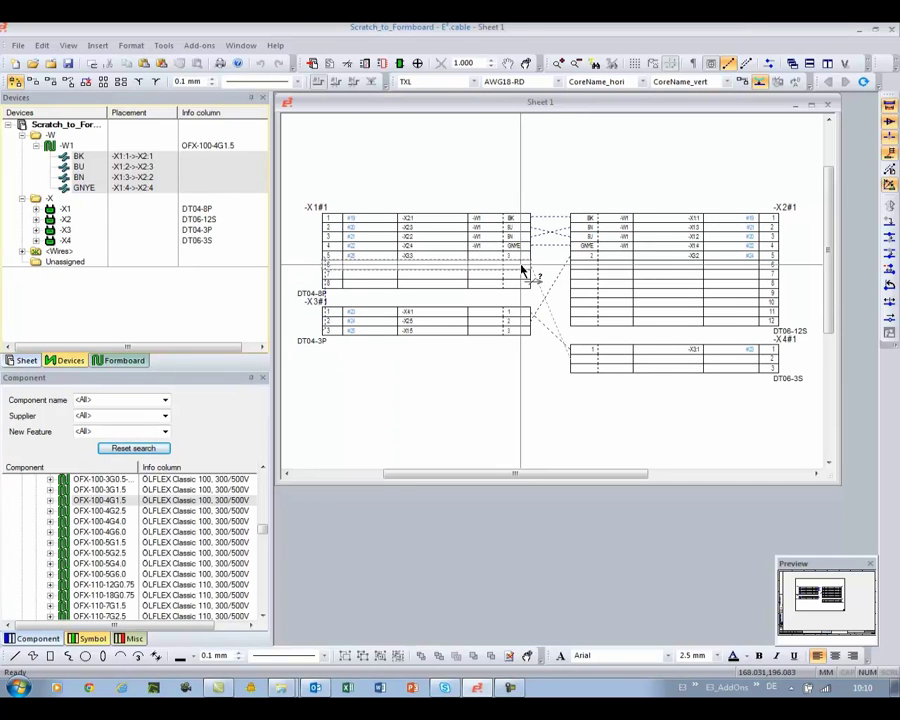
pyautogui.click(562, 350)
pyautogui.click(521, 276)
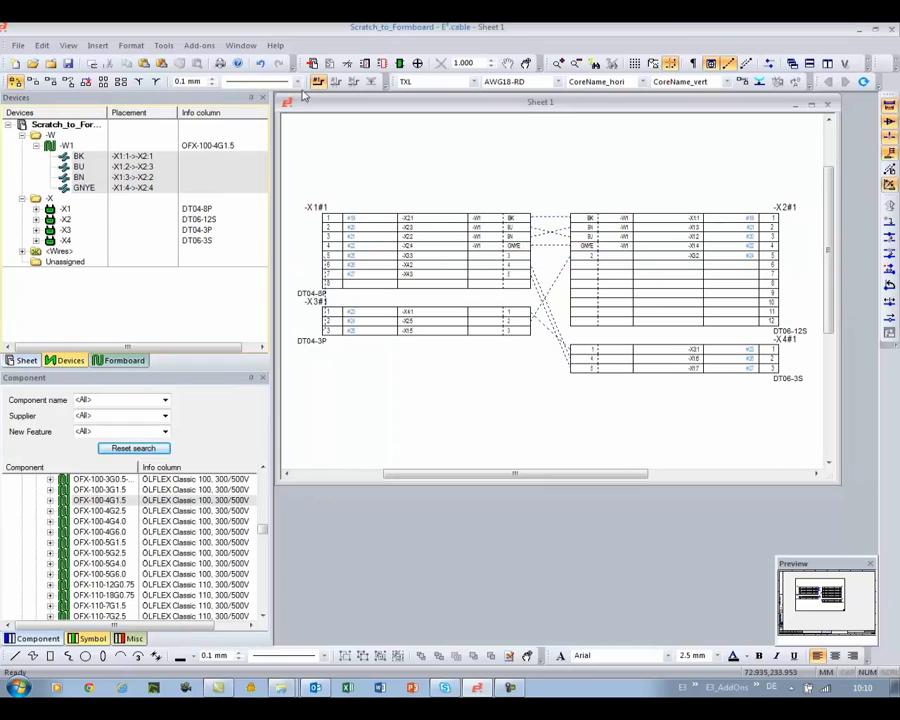
# Close Sheet 1 and insert a new sheet 2 with format DINA0 and type Formboard at the end of the project
pyautogui.click(828, 104)
pyautogui.click(312, 63)
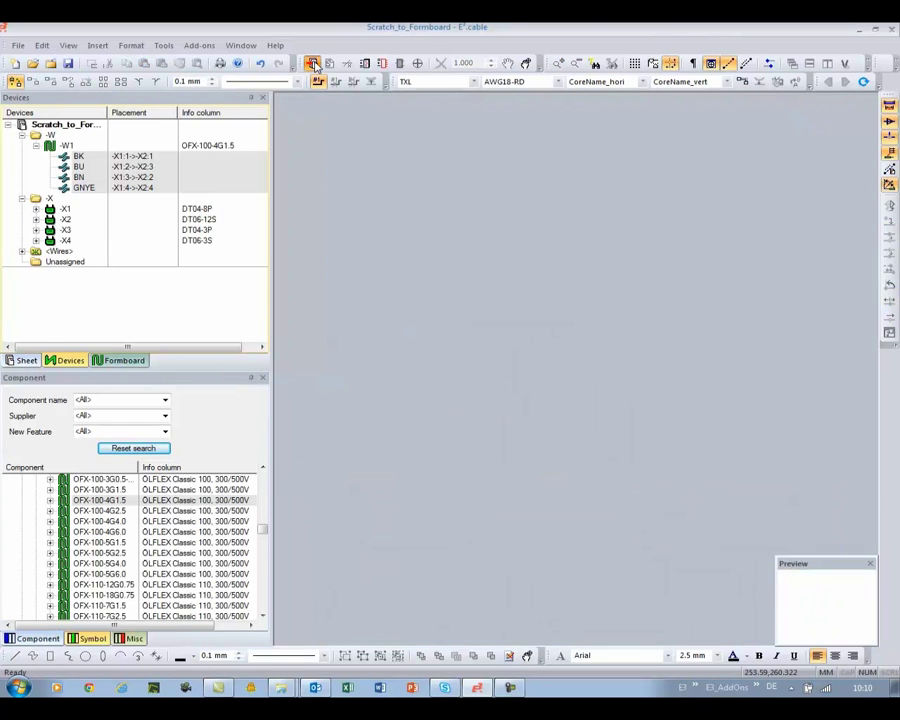
pyautogui.click(447, 321)
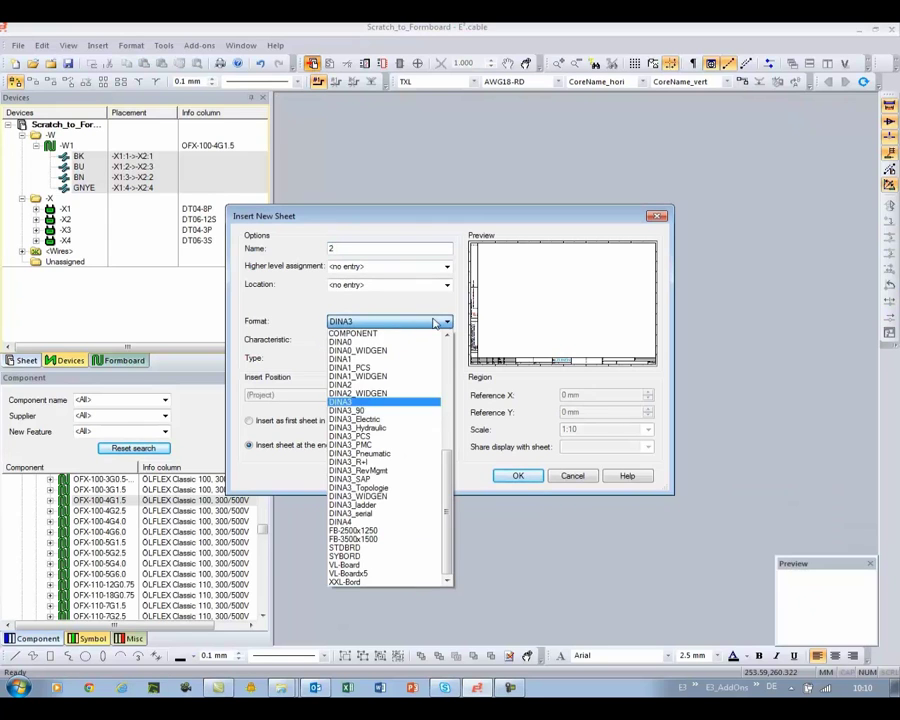
pyautogui.click(370, 340)
pyautogui.click(437, 358)
pyautogui.click(368, 369)
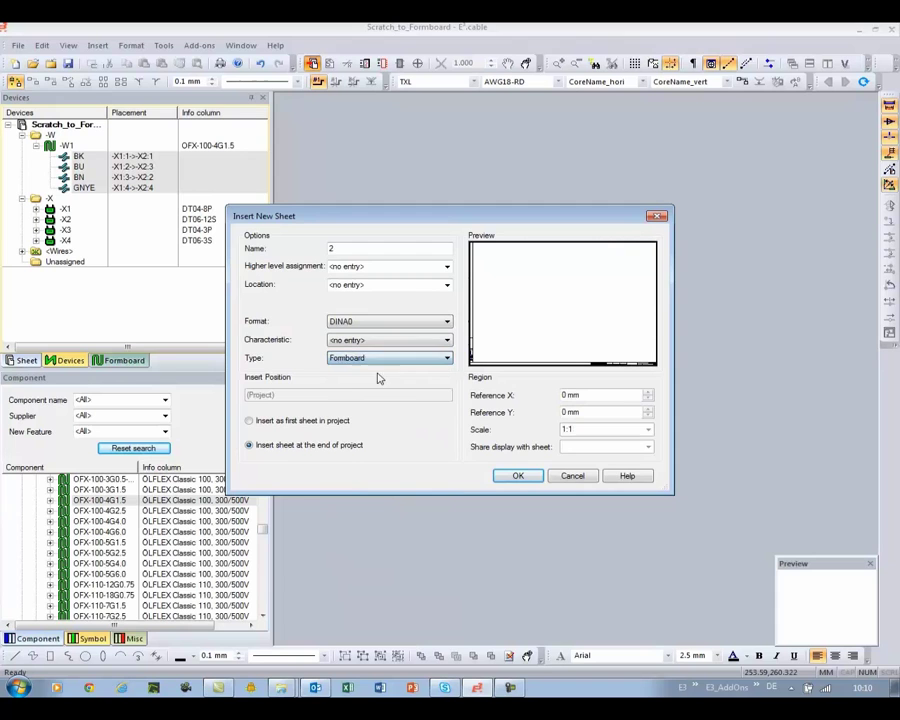
pyautogui.click(518, 475)
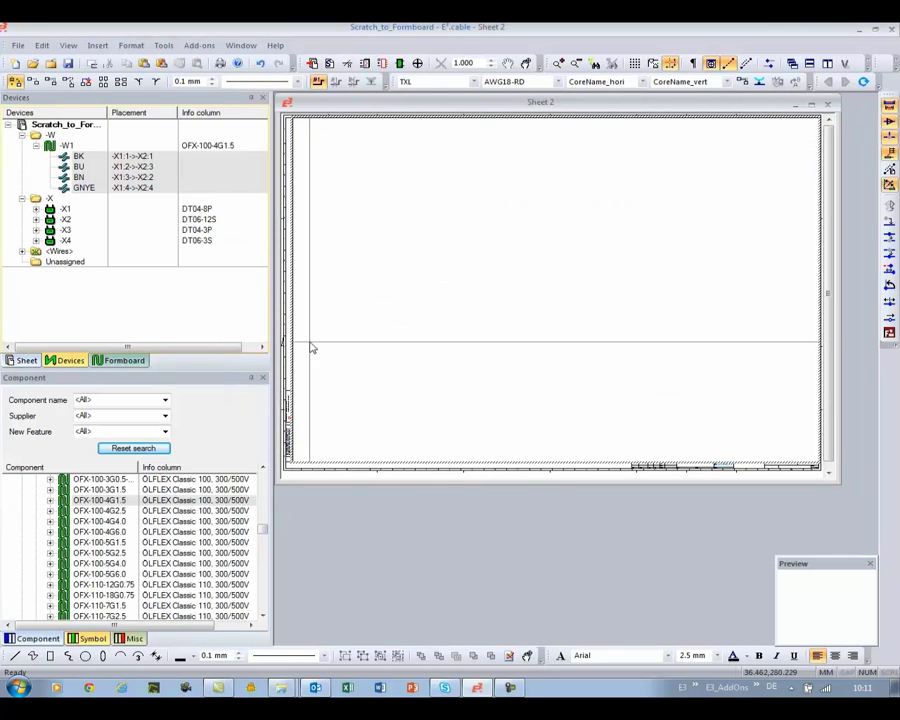
# Review the pin assignments of the -W1 cores and of the expanded wires in the device tree
pyautogui.click(100, 157)
pyautogui.click(105, 167)
pyautogui.click(130, 177)
pyautogui.click(145, 190)
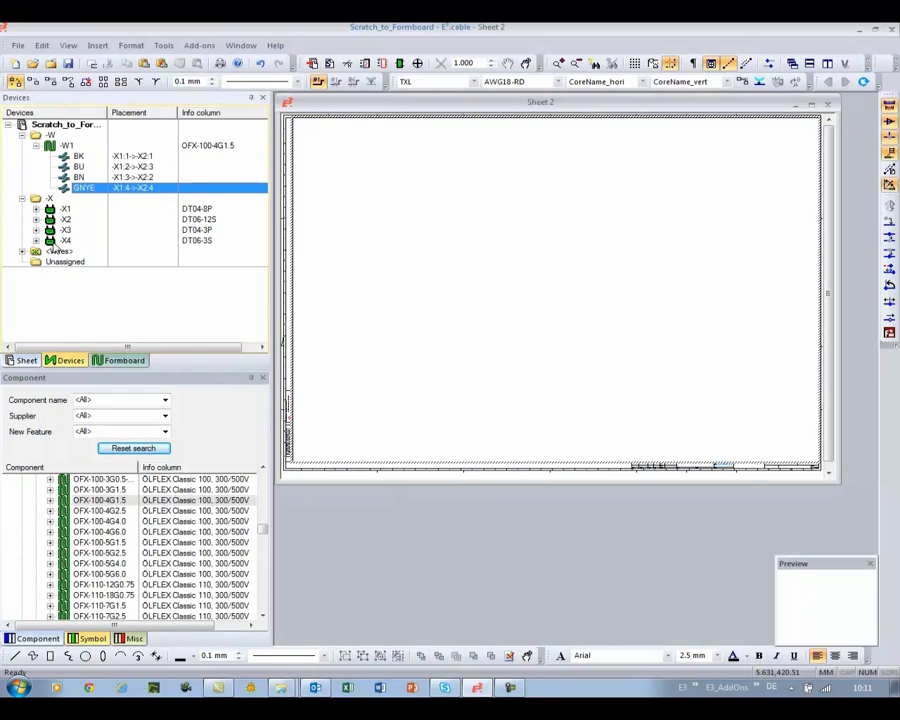
pyautogui.click(23, 251)
pyautogui.click(118, 262)
pyautogui.click(122, 272)
pyautogui.click(127, 283)
pyautogui.click(131, 293)
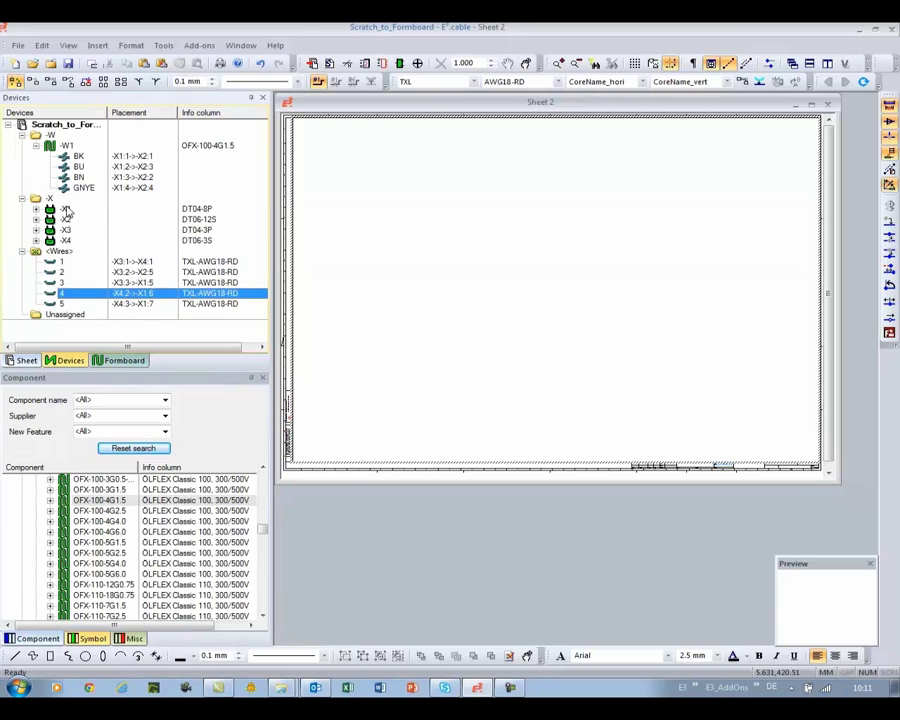
# Start placing connectors -X1 to -X4 on the formboard and set down -X1 with its side-view DT04 symbol as complete connector, its table below
pyautogui.click(68, 210)
pyautogui.keyDown('shift'); pyautogui.click(66, 240); pyautogui.keyUp('shift')
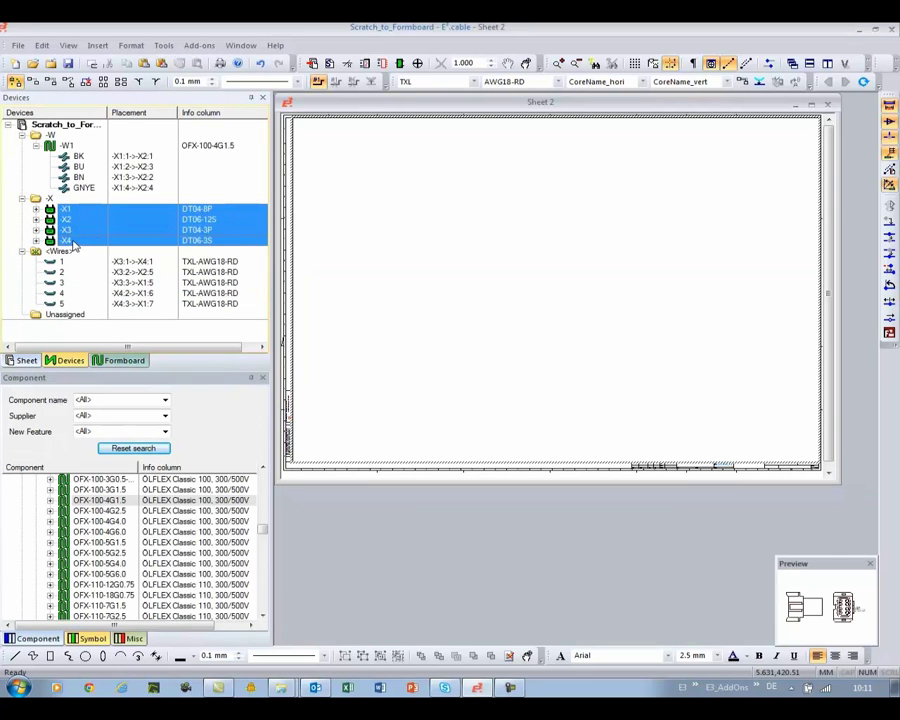
pyautogui.rightClick(81, 216)
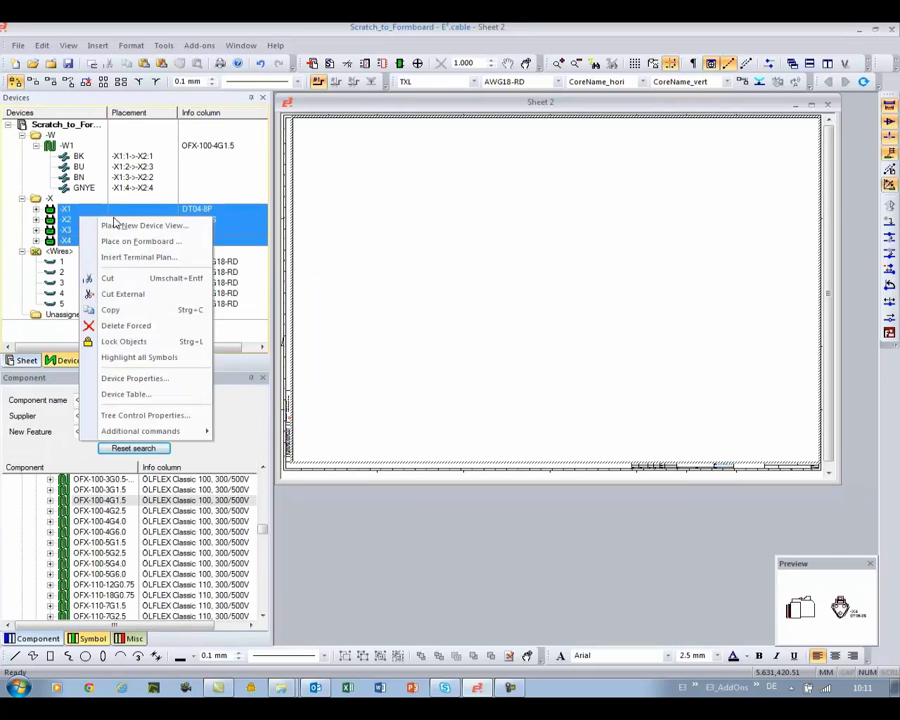
pyautogui.click(140, 241)
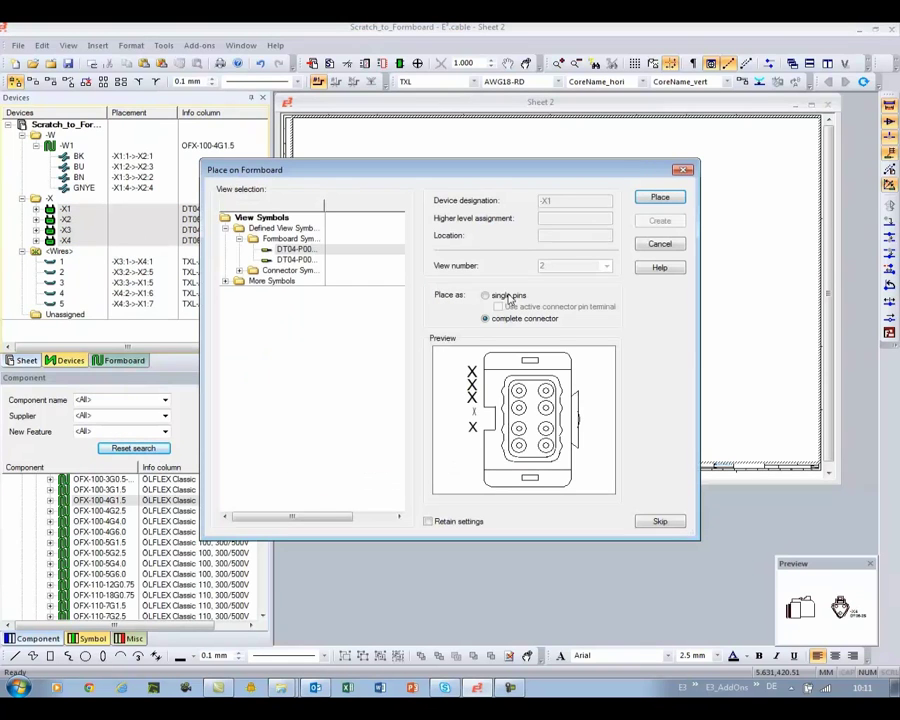
pyautogui.click(297, 259)
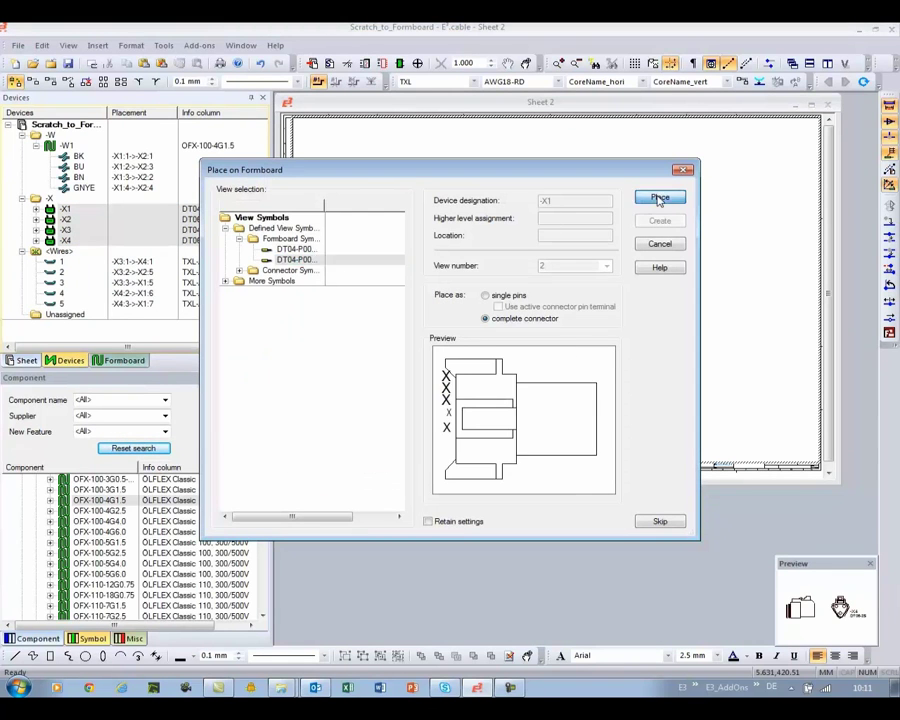
pyautogui.click(659, 199)
pyautogui.click(427, 335)
pyautogui.click(386, 365)
# Start placing -X2 on the formboard as complete connector with its side-view DT06 symbol and mirror it on the Y-axis
pyautogui.click(295, 259)
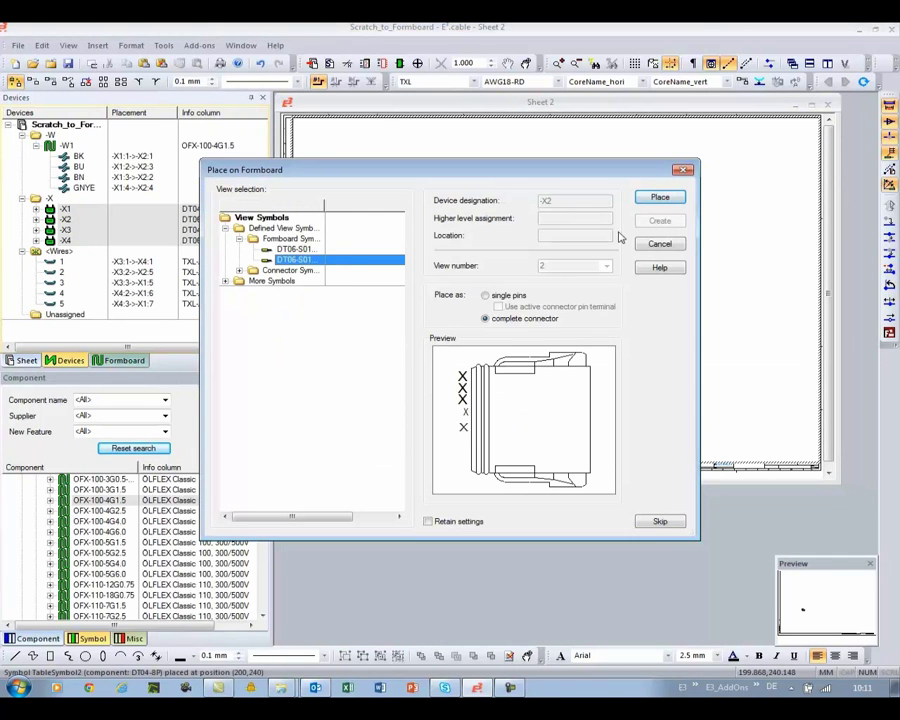
pyautogui.click(660, 197)
pyautogui.rightClick(541, 320)
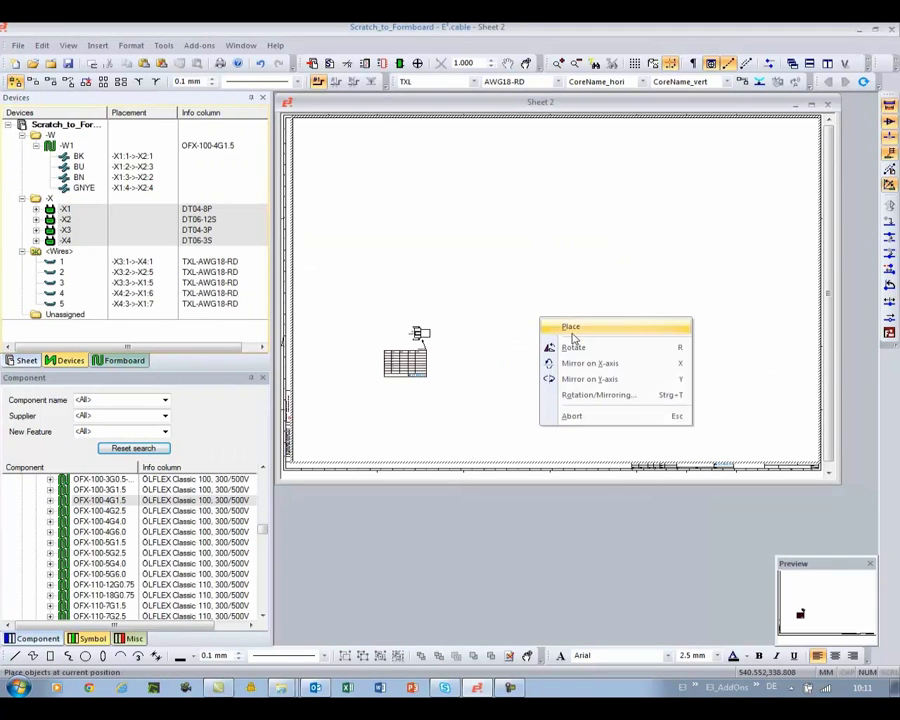
pyautogui.click(605, 378)
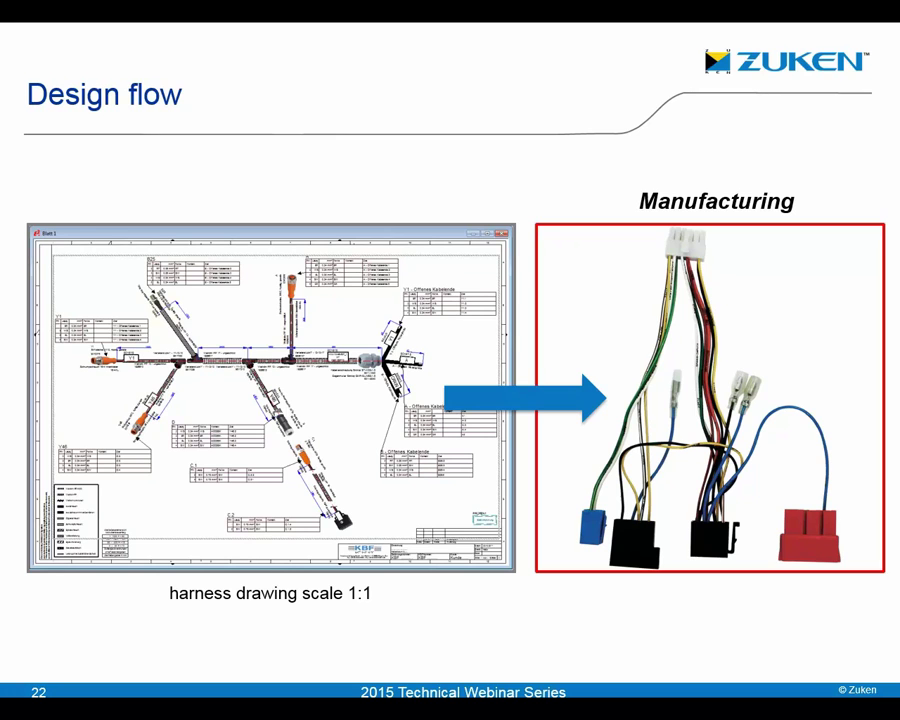
pyautogui.press('Right')
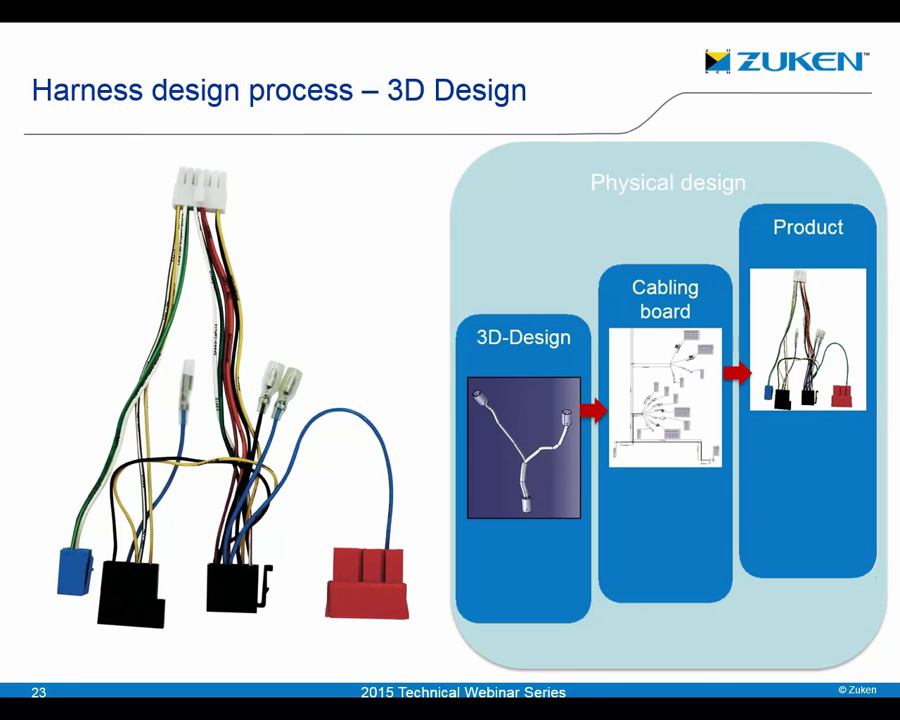
pyautogui.press('Right')
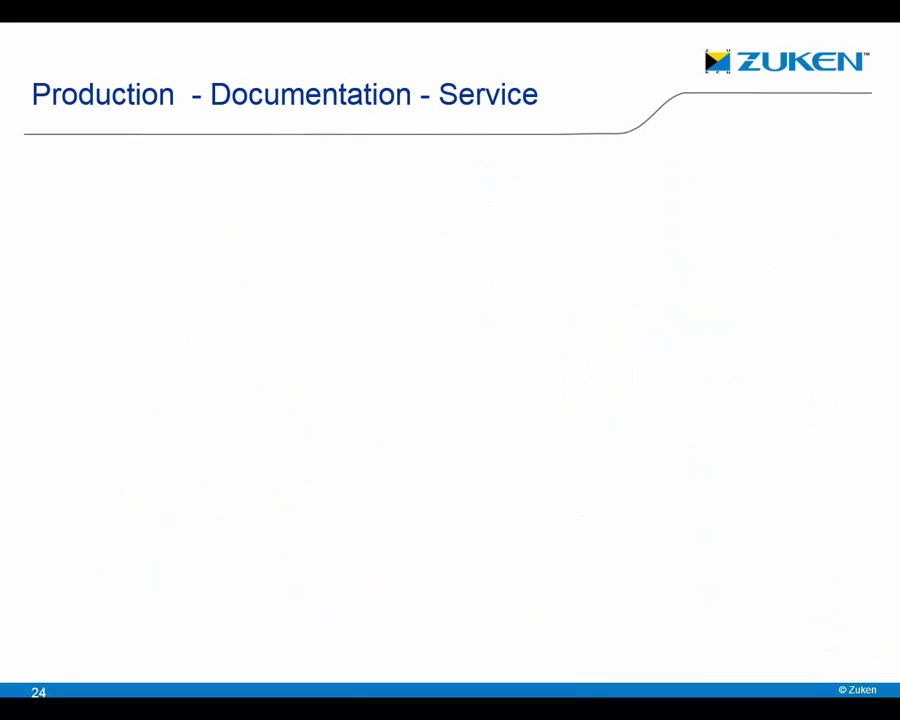